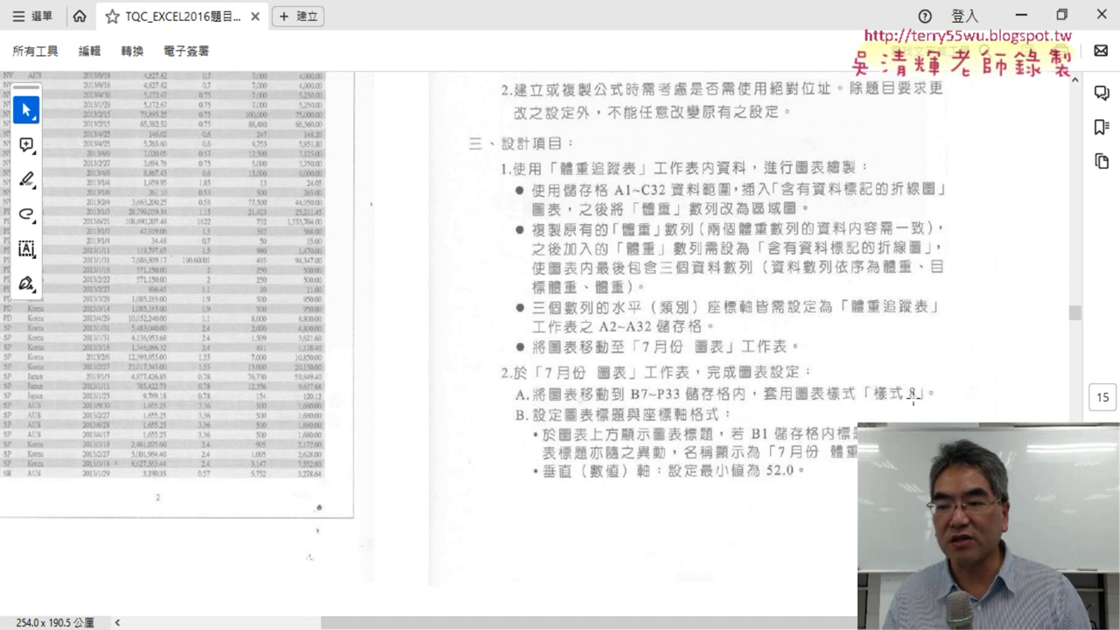
Minimize the Acrobat Reader instructions to bring the EXD03 workbook forward
{"action": "left_click", "coordinate": [1023, 19]}
Cut the weight chart and paste it at cell B7 of the 7月份 圖表 sheet
{"action": "right_click", "coordinate": [676, 280]}
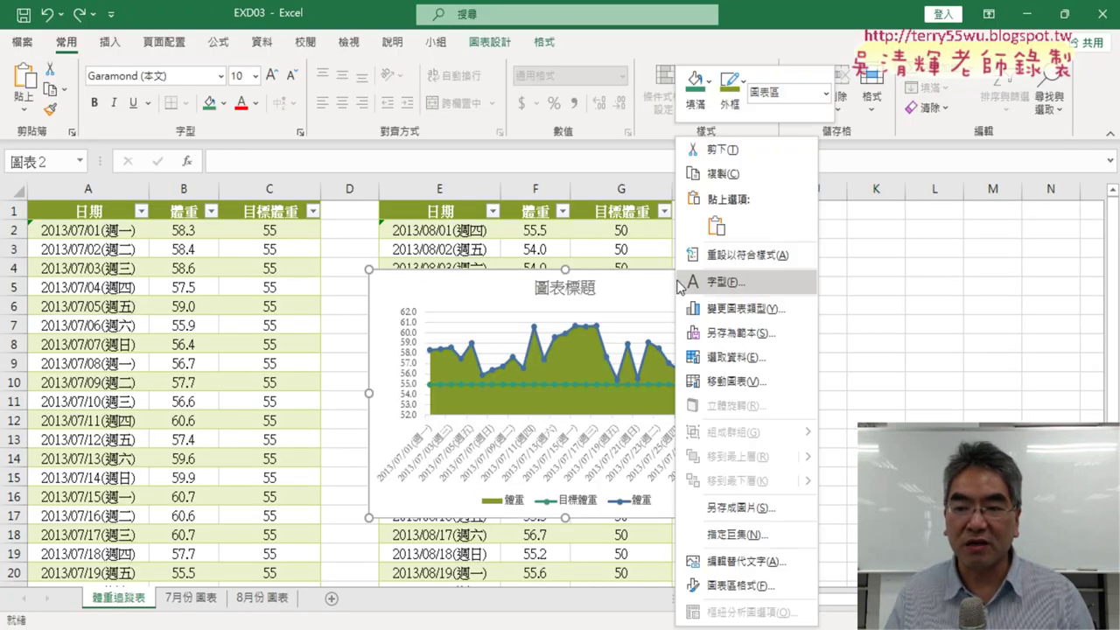
{"action": "left_click", "coordinate": [740, 149]}
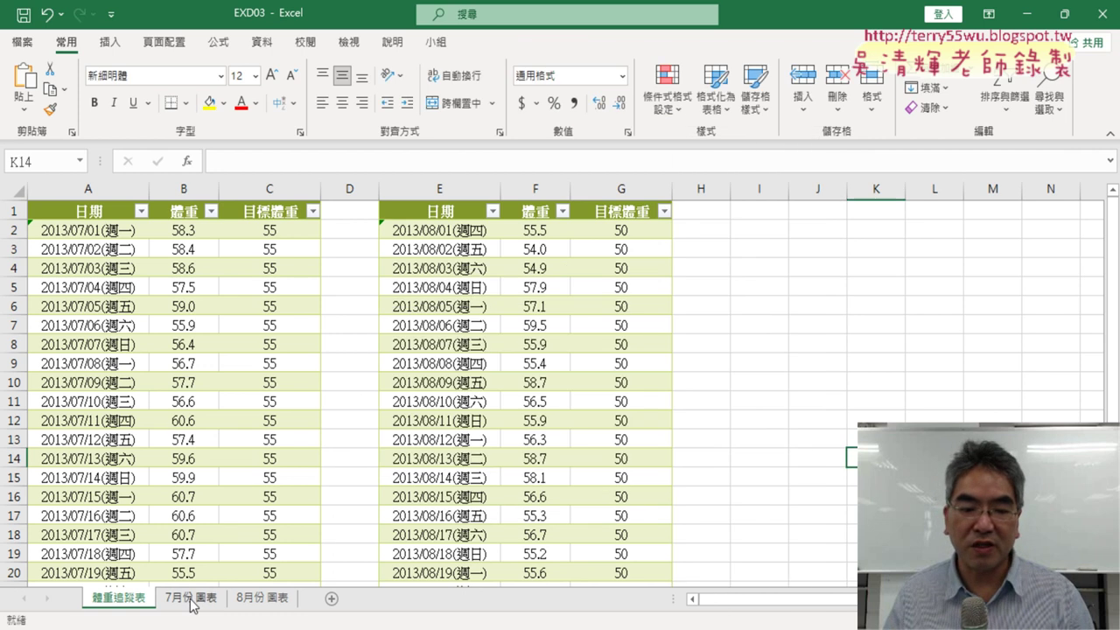
{"action": "left_click", "coordinate": [191, 597]}
{"action": "left_click", "coordinate": [134, 344]}
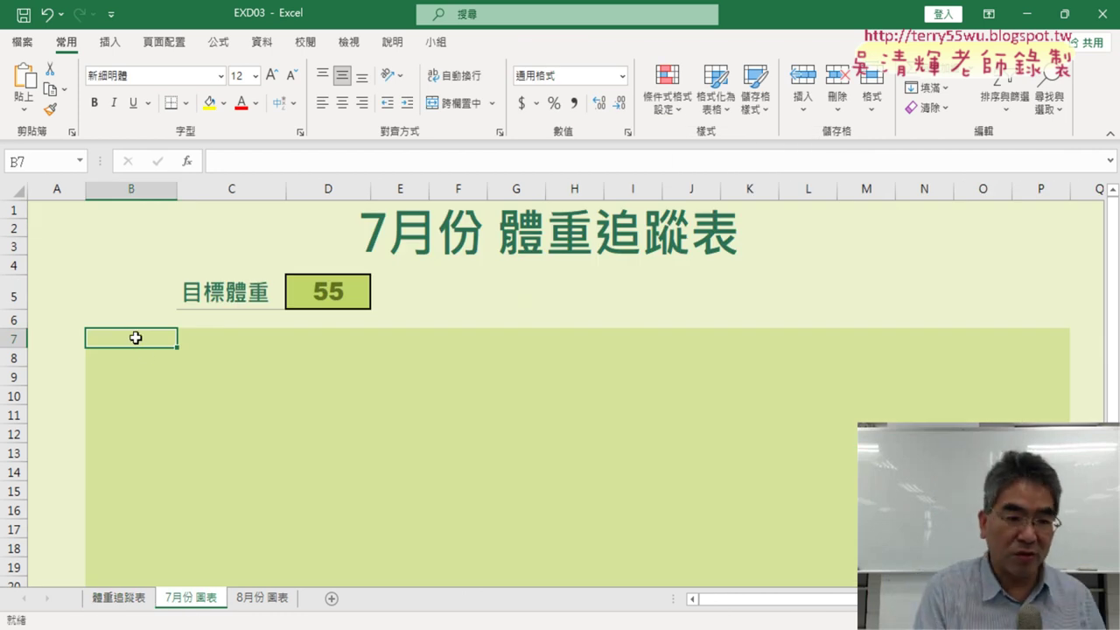
{"action": "key", "text": "ctrl+v"}
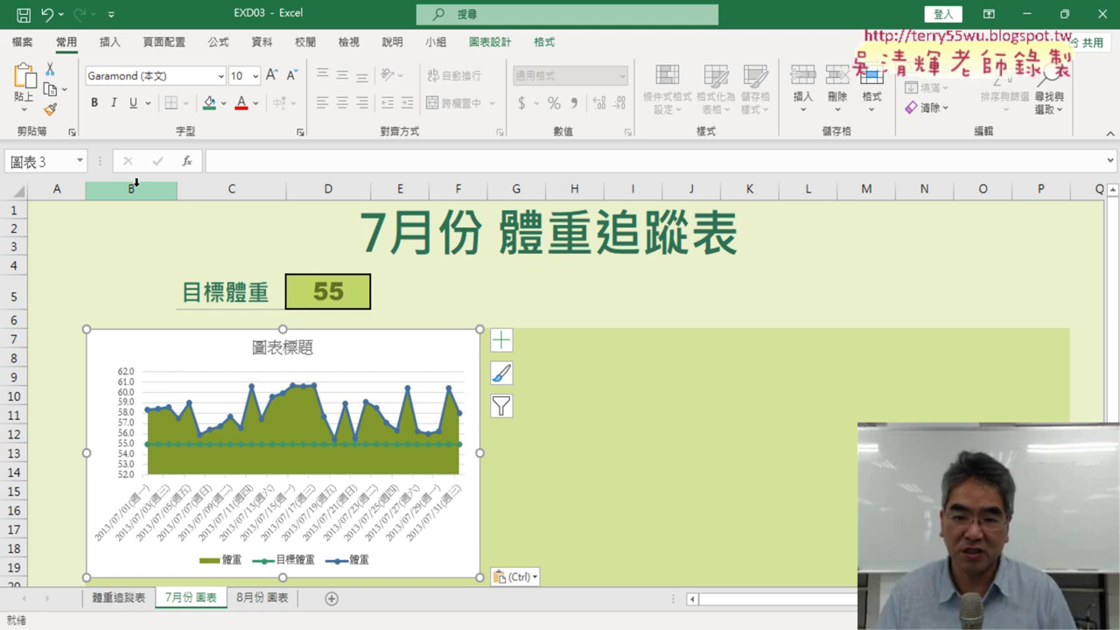
Stretch the pasted chart so it spans cells B7 through P33
{"action": "scroll", "coordinate": [516, 405], "scroll_direction": "down", "scroll_amount": 3}
{"action": "left_click_drag", "start_coordinate": [480, 392], "coordinate": [480, 392]}
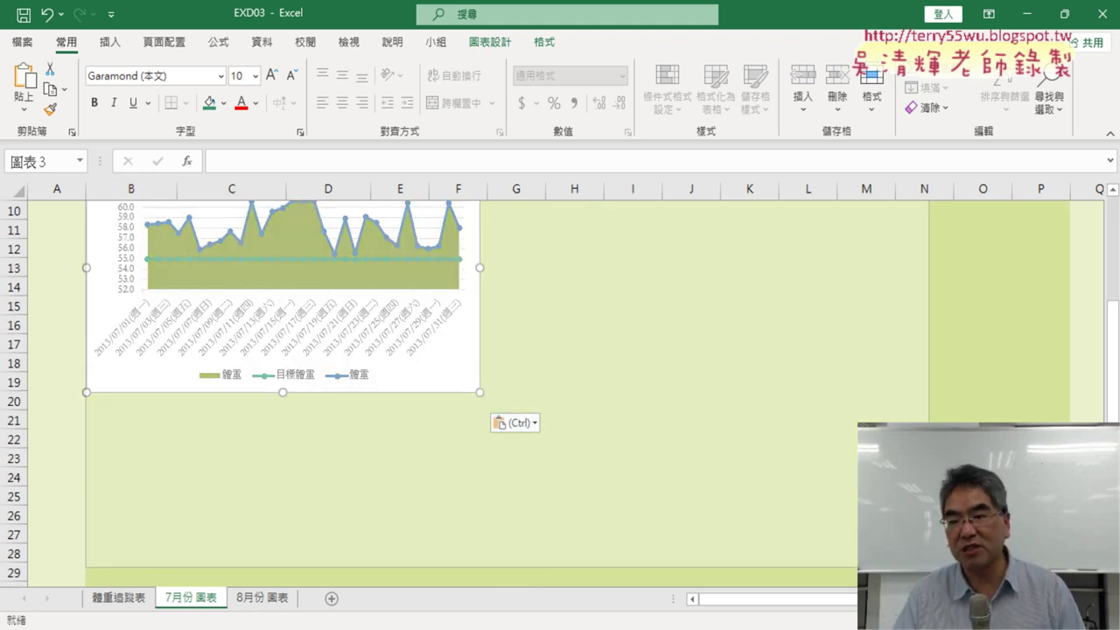
{"action": "left_click_drag", "start_coordinate": [1067, 578], "coordinate": [1067, 560]}
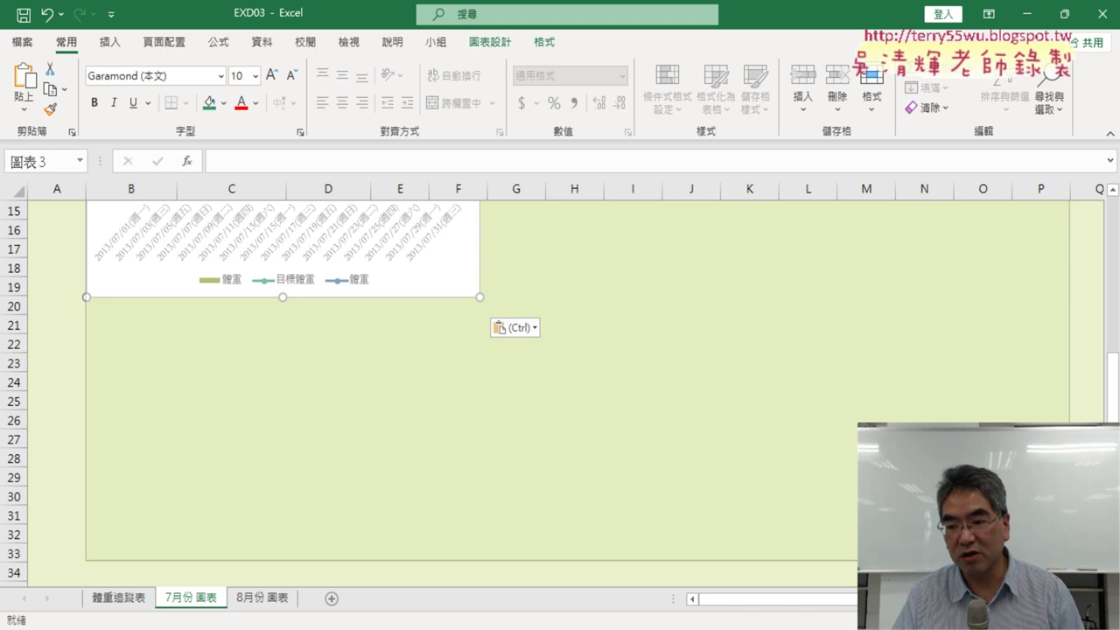
{"action": "left_click_drag", "start_coordinate": [1067, 560], "coordinate": [1067, 560]}
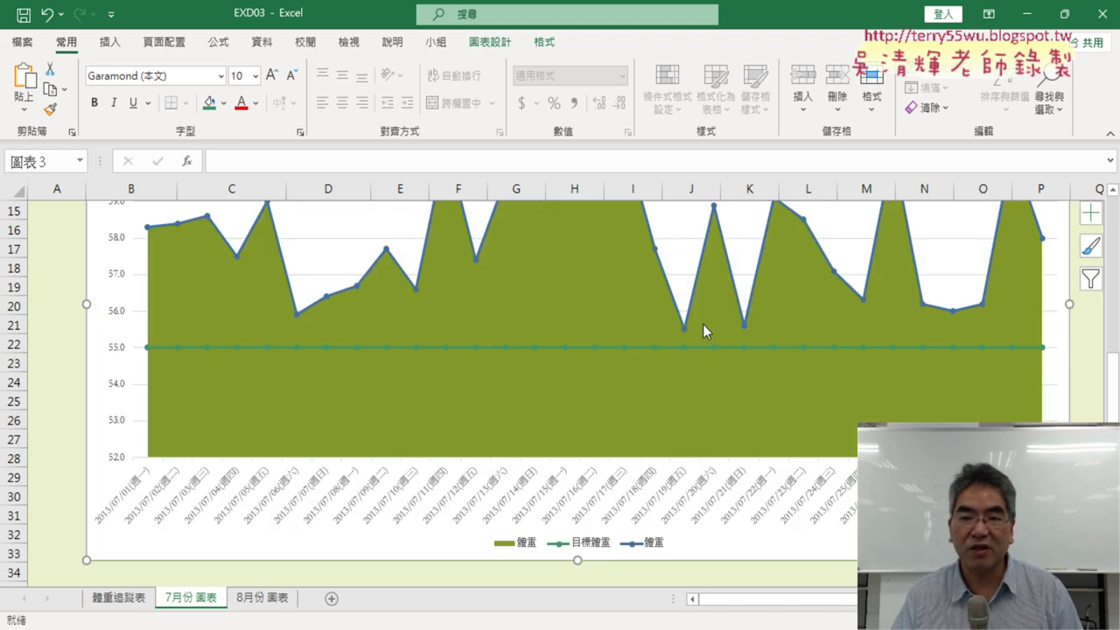
{"action": "scroll", "coordinate": [702, 324], "scroll_direction": "up", "scroll_amount": 5}
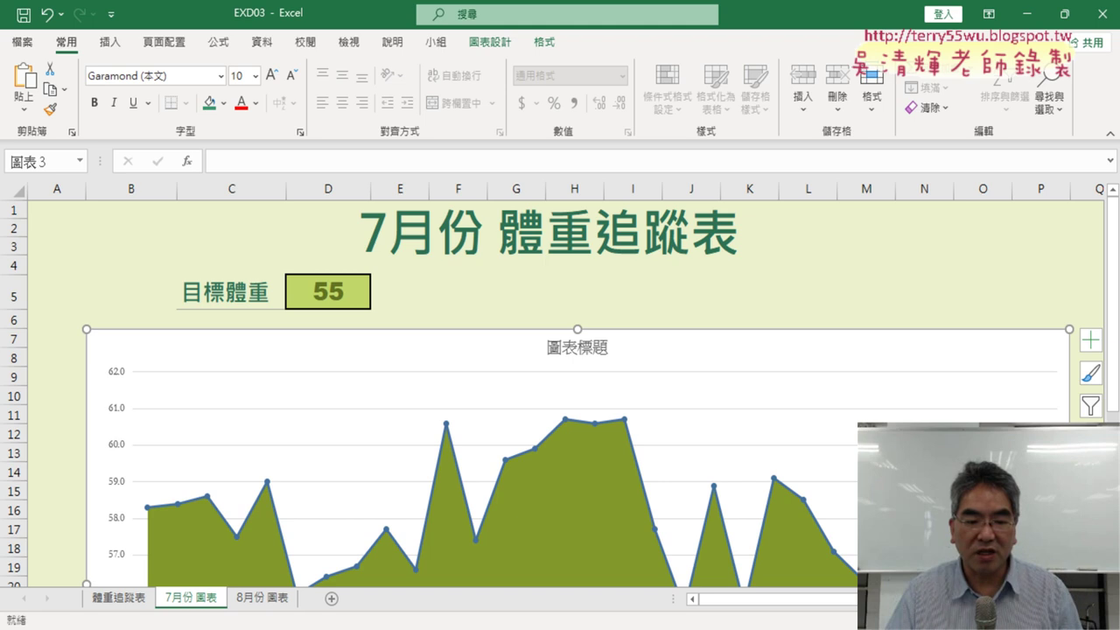
Give the weight chart Style 8 from the Chart Design styles gallery
{"action": "left_click", "coordinate": [496, 44]}
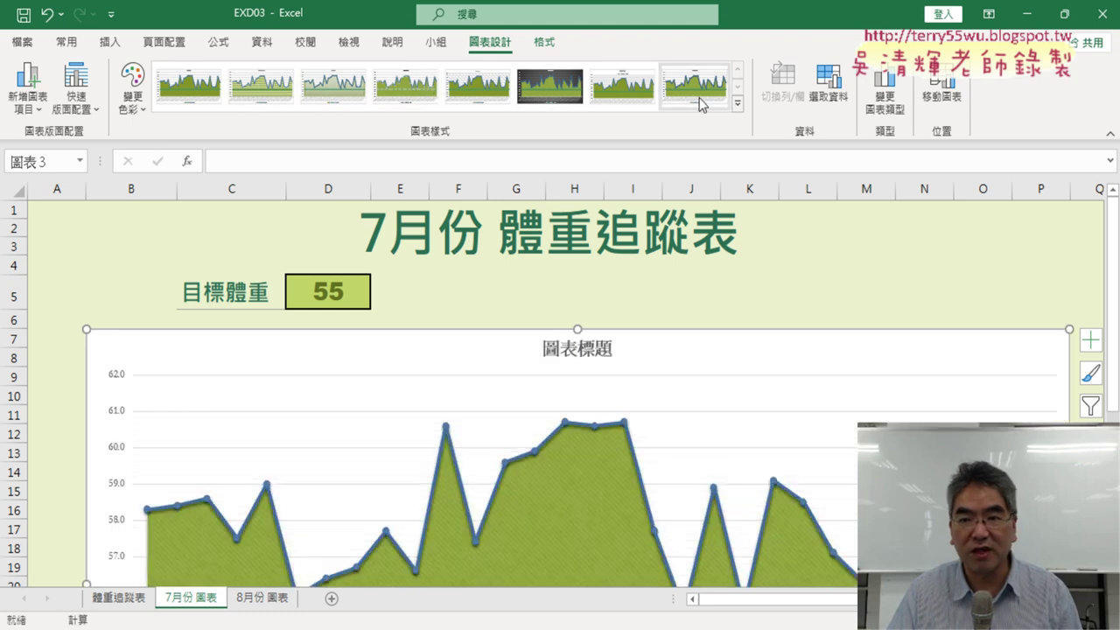
{"action": "left_click", "coordinate": [700, 105]}
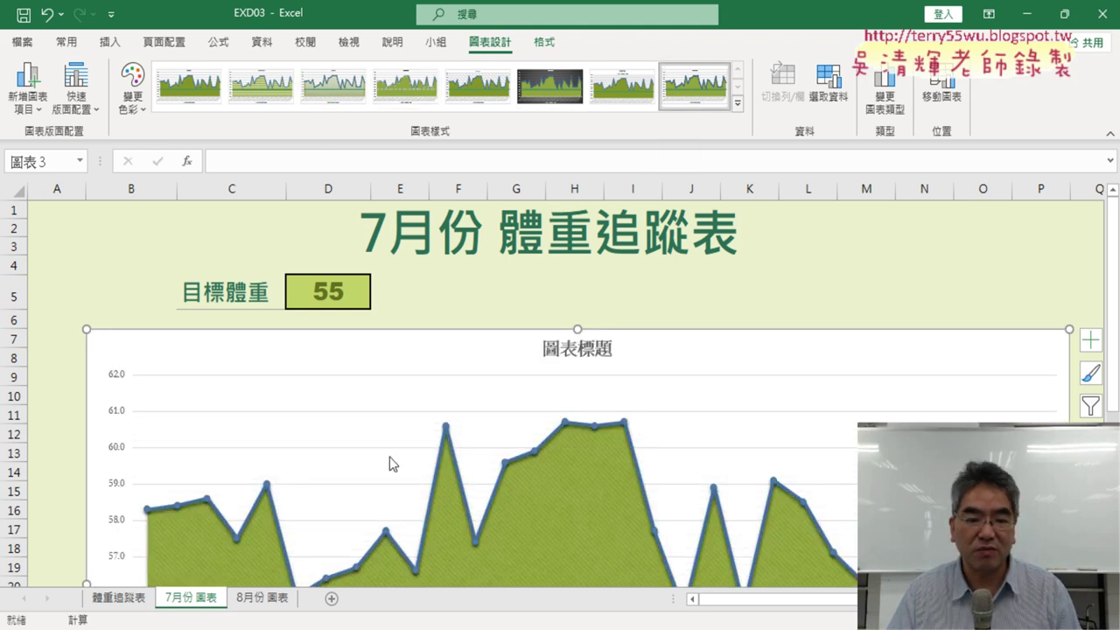
Read the chart-setting requirements in the PDF, then minimize Acrobat Reader
{"action": "key", "text": "alt+Tab"}
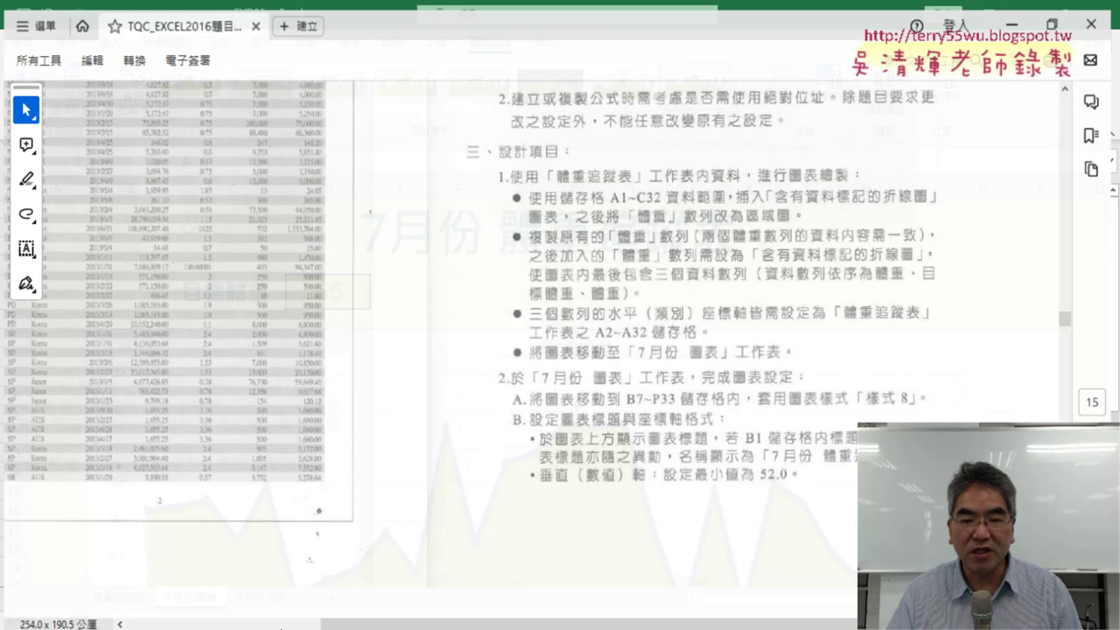
{"action": "scroll", "coordinate": [682, 422], "scroll_direction": "down", "scroll_amount": 1}
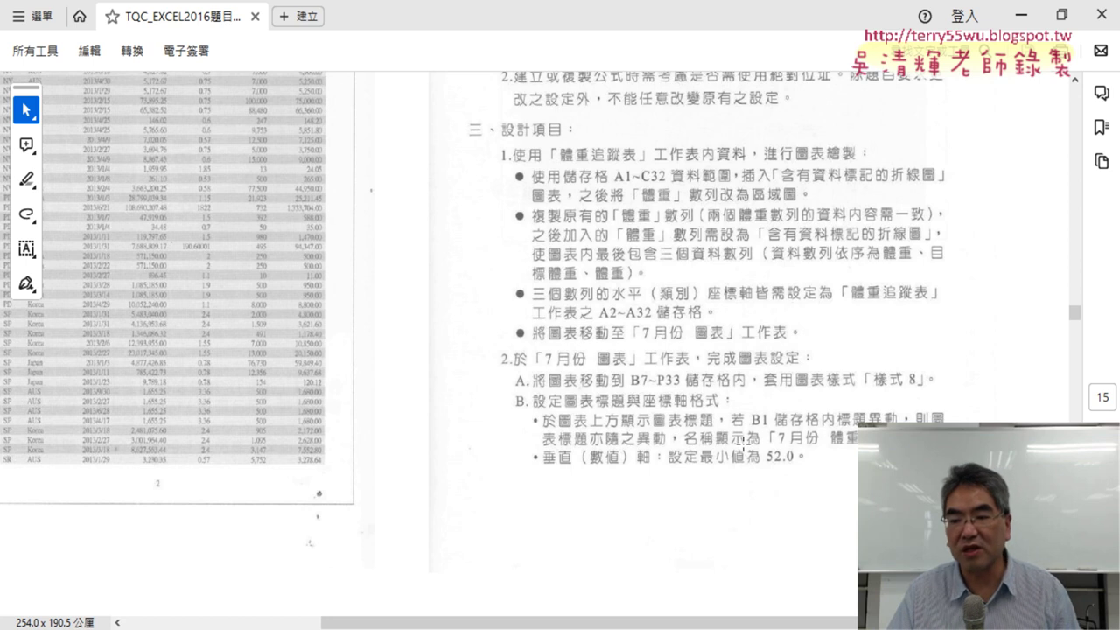
{"action": "left_click", "coordinate": [1020, 17]}
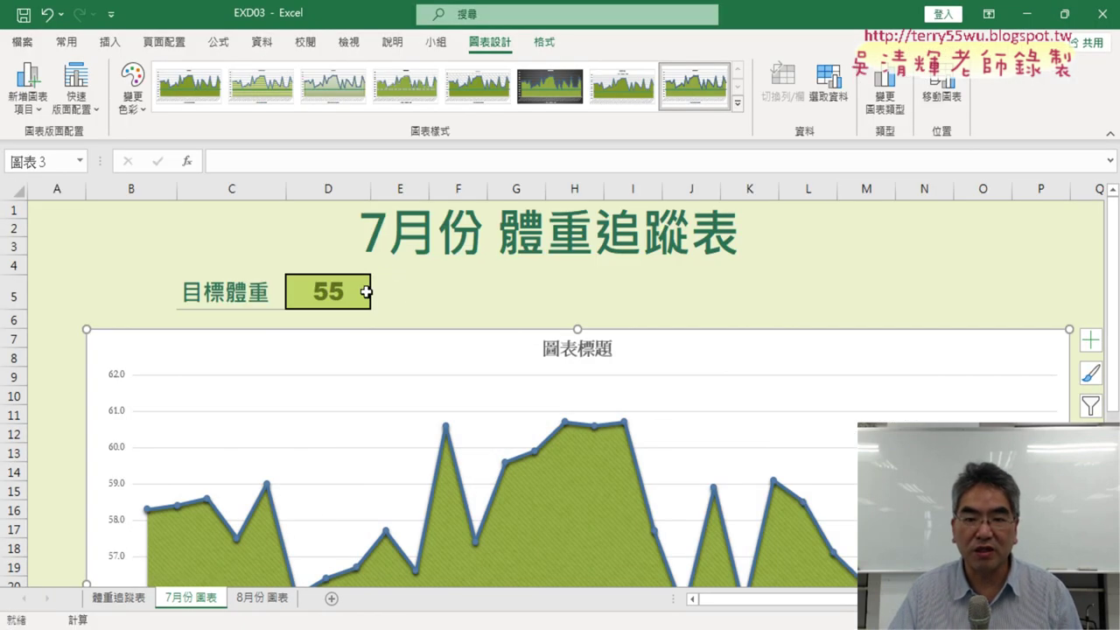
Enter the chart title formula pointing at B1:O3, which raises an invalid-reference error
{"action": "left_click", "coordinate": [563, 344]}
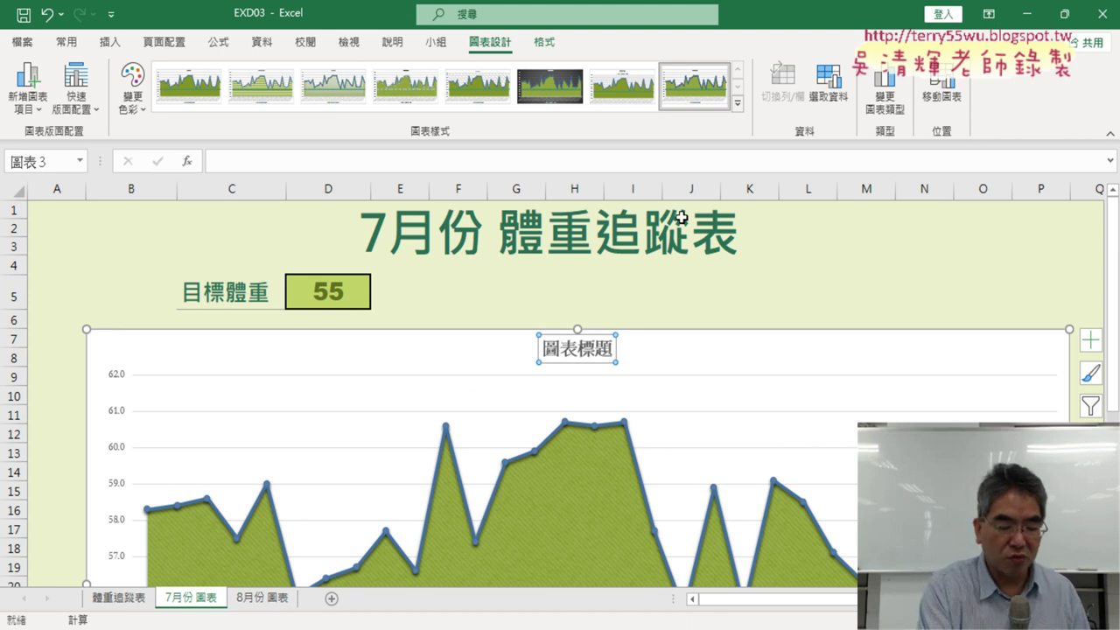
{"action": "left_click_drag", "start_coordinate": [733, 242], "coordinate": [619, 324]}
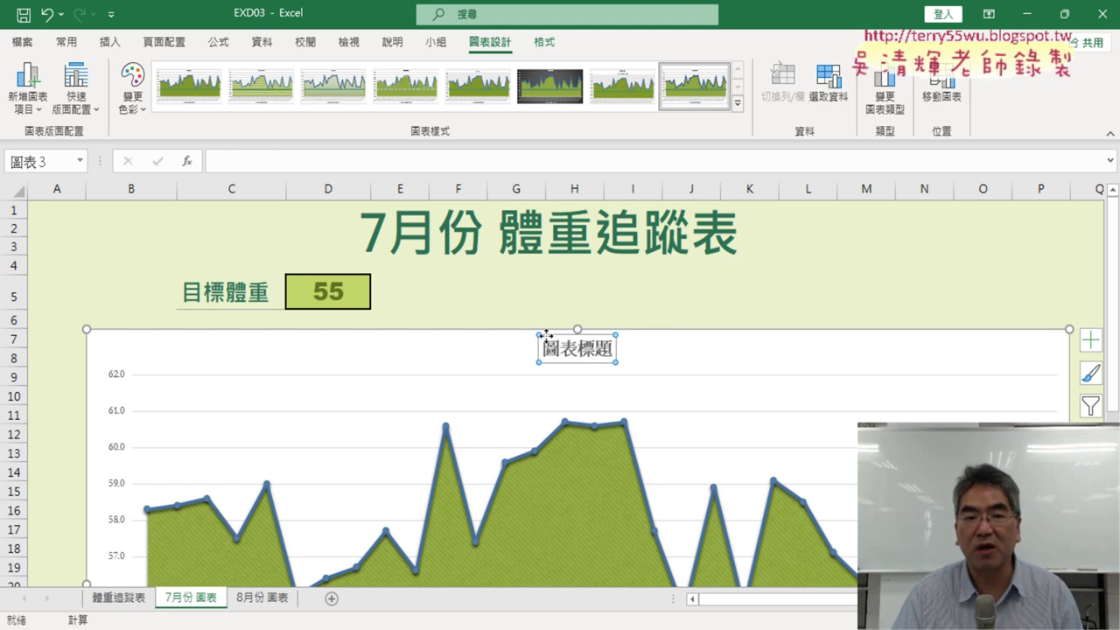
{"action": "left_click", "coordinate": [226, 162]}
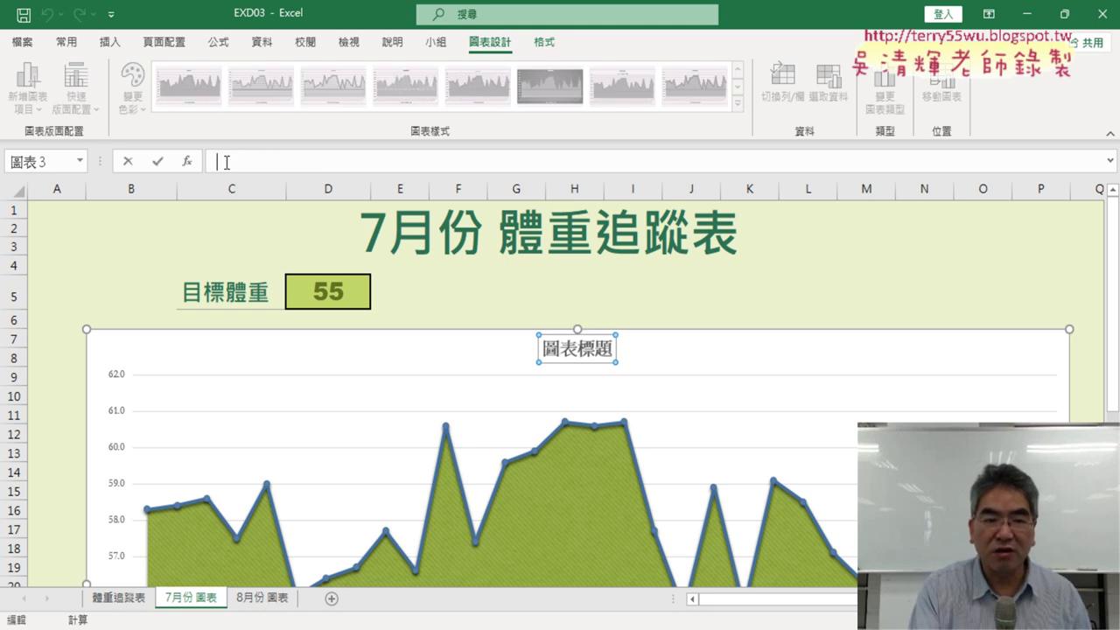
{"action": "type", "text": "="}
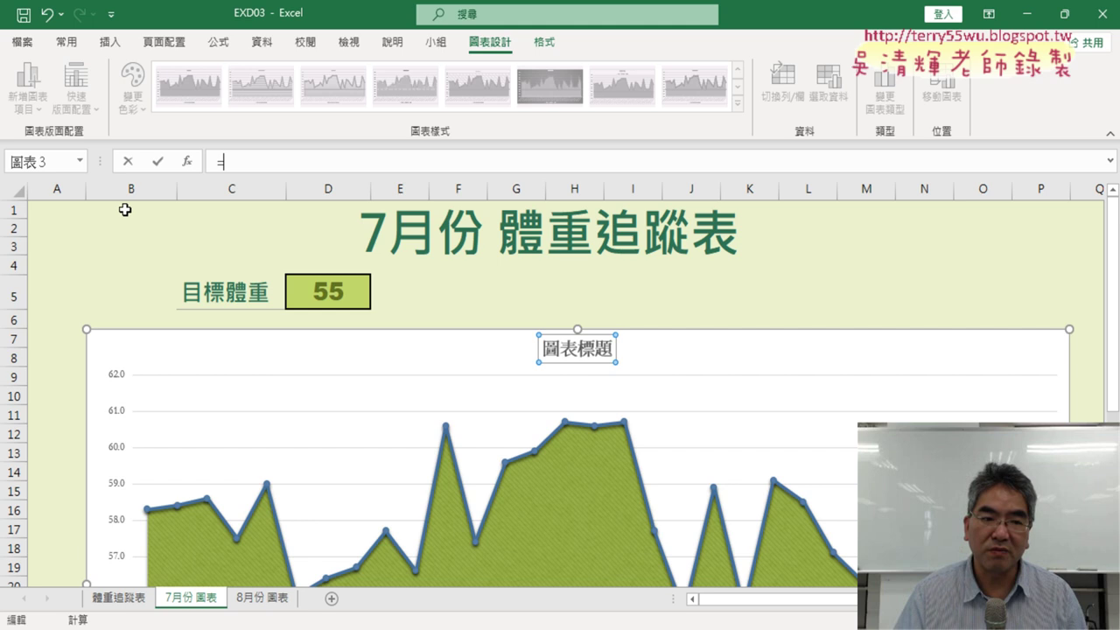
{"action": "left_click", "coordinate": [124, 210]}
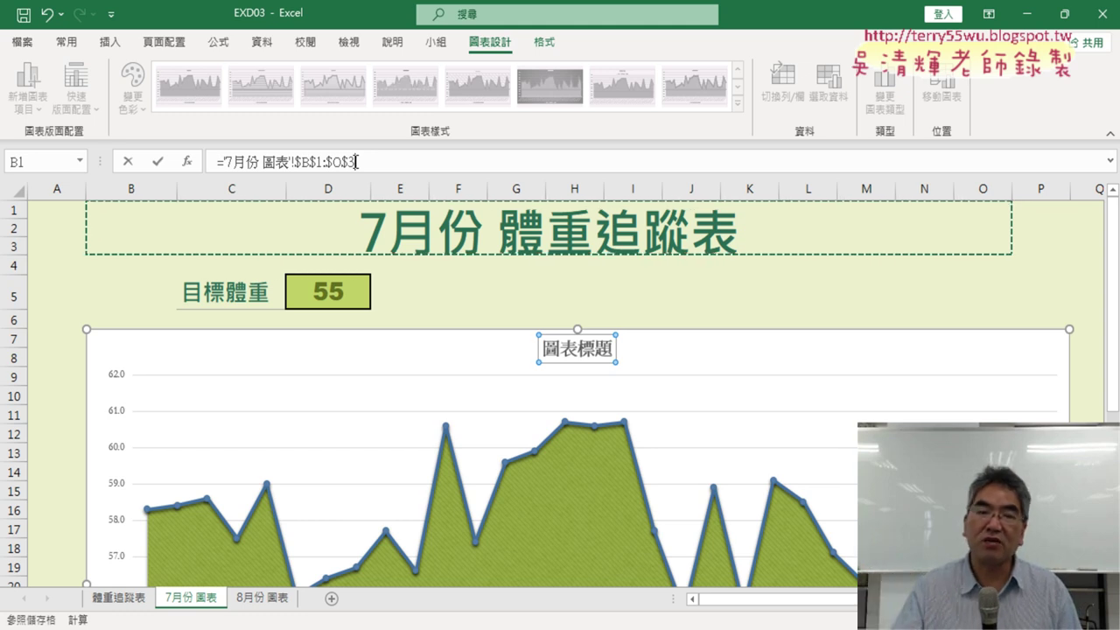
{"action": "left_click", "coordinate": [159, 162]}
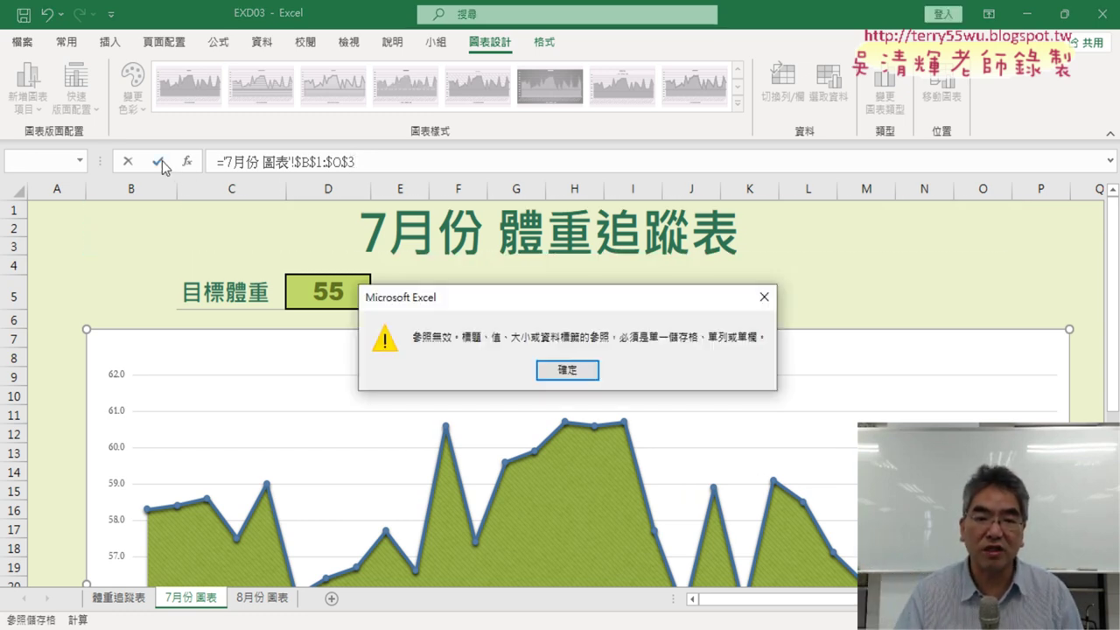
Dismiss the error and trim the reference to $B$1 so the title reads 7月份 體重追蹤表
{"action": "left_click", "coordinate": [567, 370]}
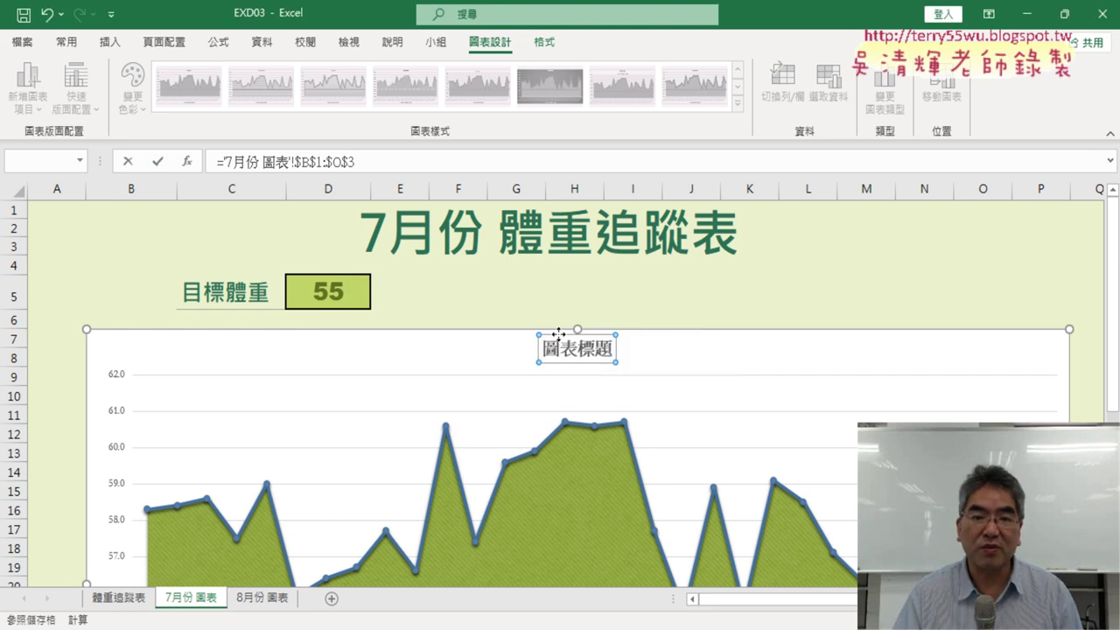
{"action": "left_click_drag", "start_coordinate": [323, 165], "coordinate": [374, 166]}
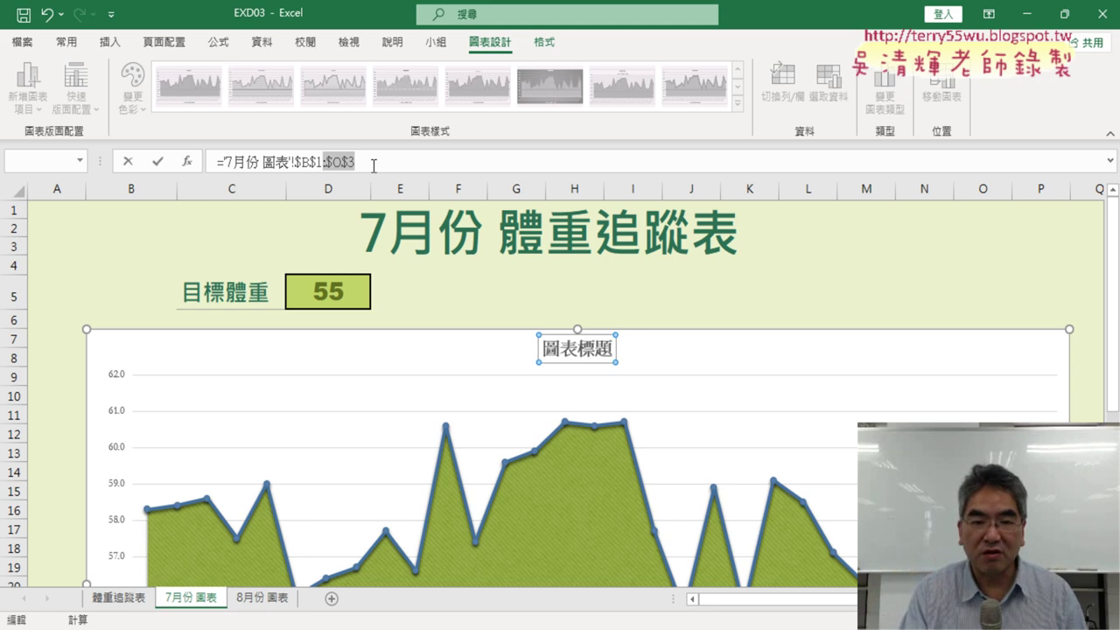
{"action": "key", "text": "BackSpace"}
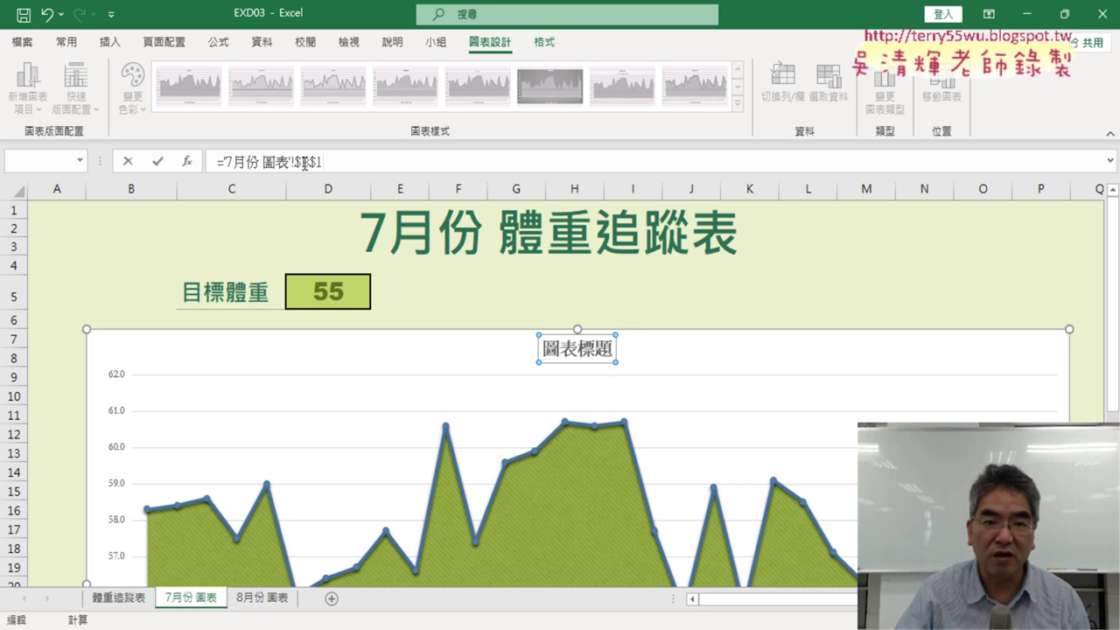
{"action": "left_click", "coordinate": [158, 161]}
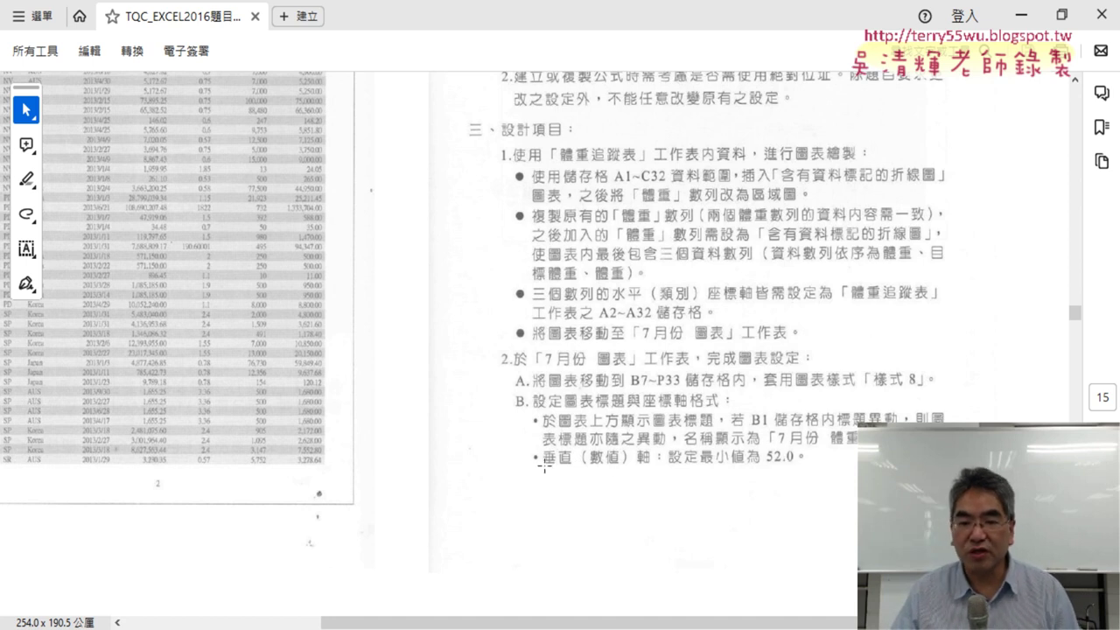
Check the next requirement in the PDF instructions and return to the Excel chart
{"action": "key", "text": "alt+Tab"}
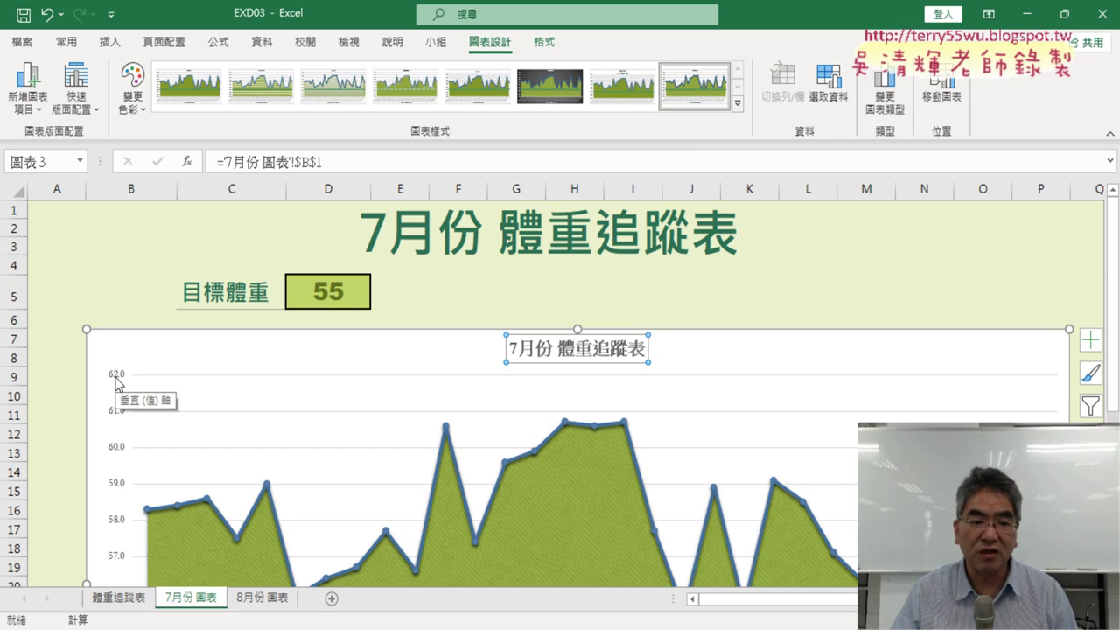
{"action": "scroll", "coordinate": [116, 381], "scroll_direction": "down", "scroll_amount": 2}
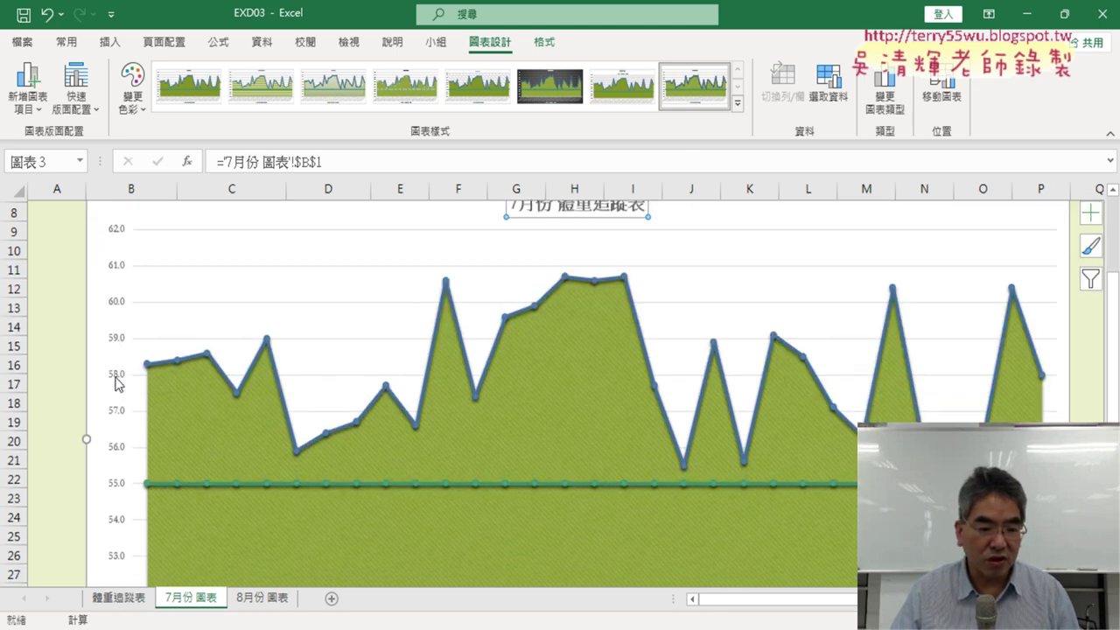
{"action": "scroll", "coordinate": [114, 382], "scroll_direction": "down", "scroll_amount": 2}
{"action": "scroll", "coordinate": [115, 501], "scroll_direction": "up", "scroll_amount": 2}
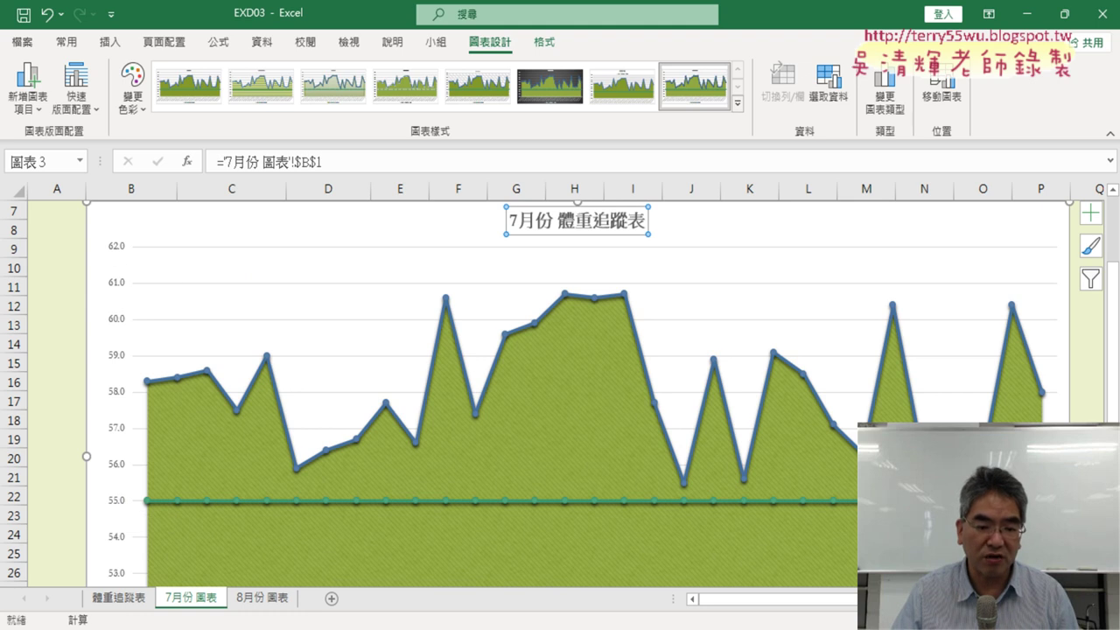
{"action": "key", "text": "alt+Tab"}
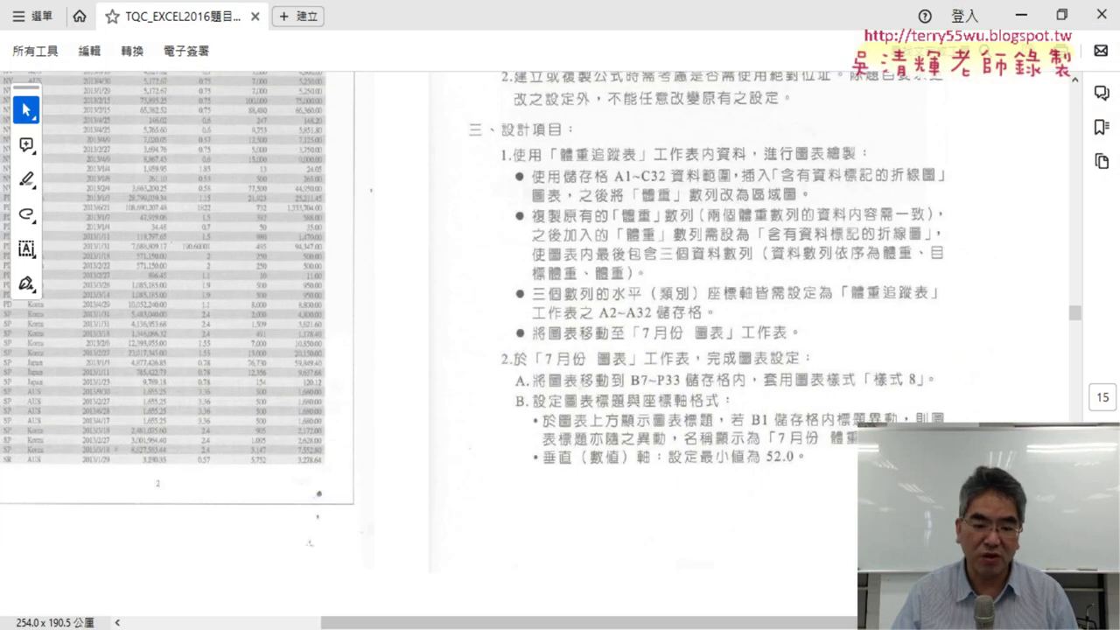
{"action": "key", "text": "alt+Tab"}
Set the vertical axis minimum bound to 52 in the Format Axis pane
{"action": "right_click", "coordinate": [119, 255]}
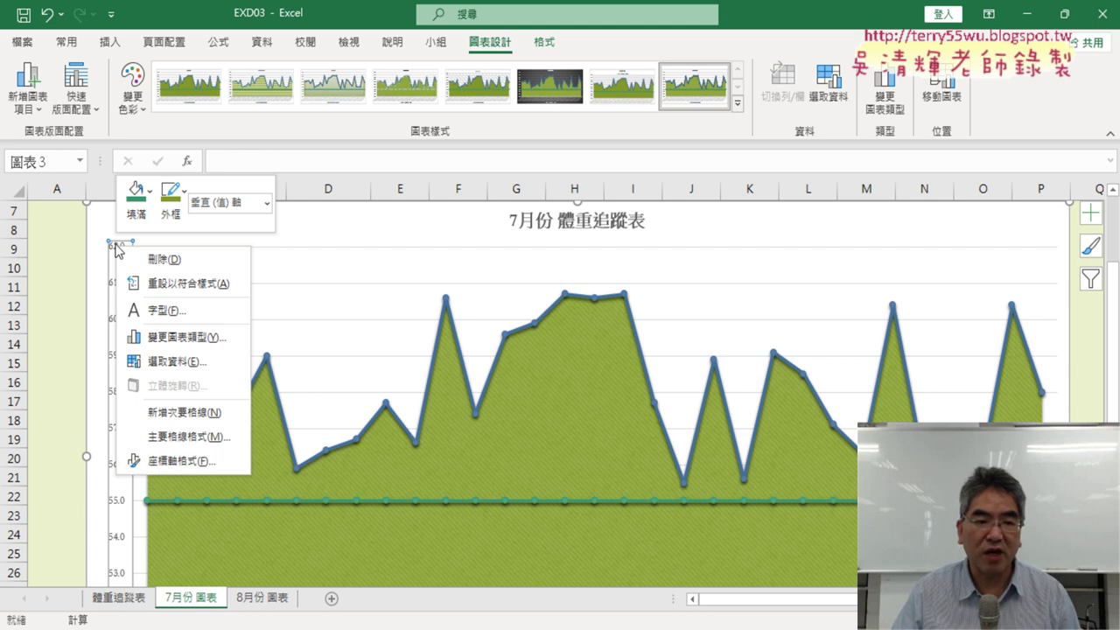
{"action": "left_click", "coordinate": [196, 468]}
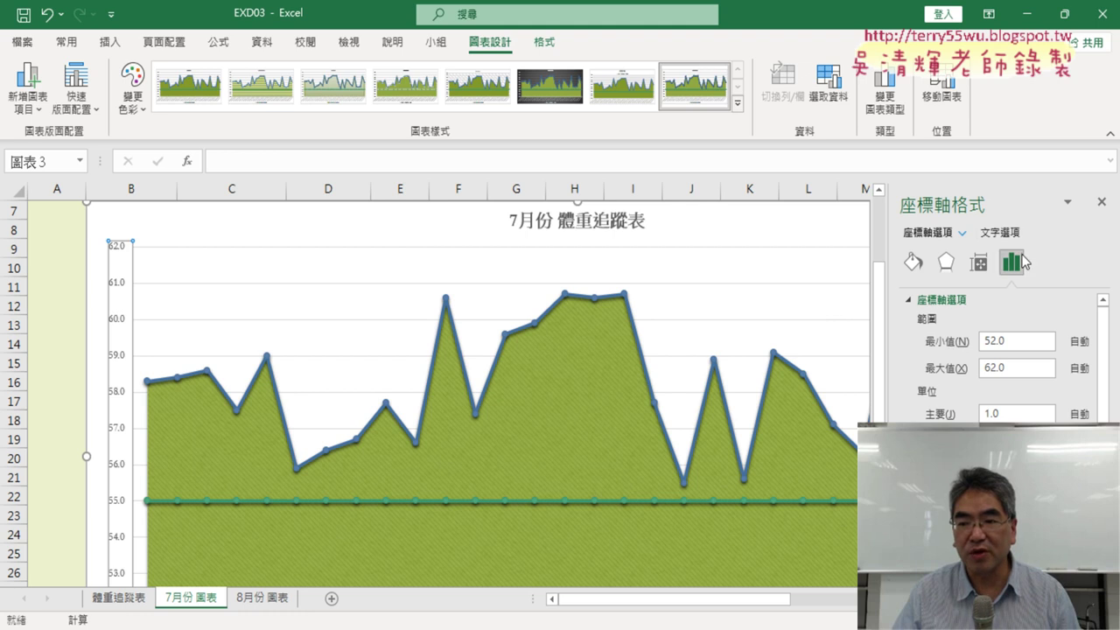
{"action": "double_click", "coordinate": [1015, 341]}
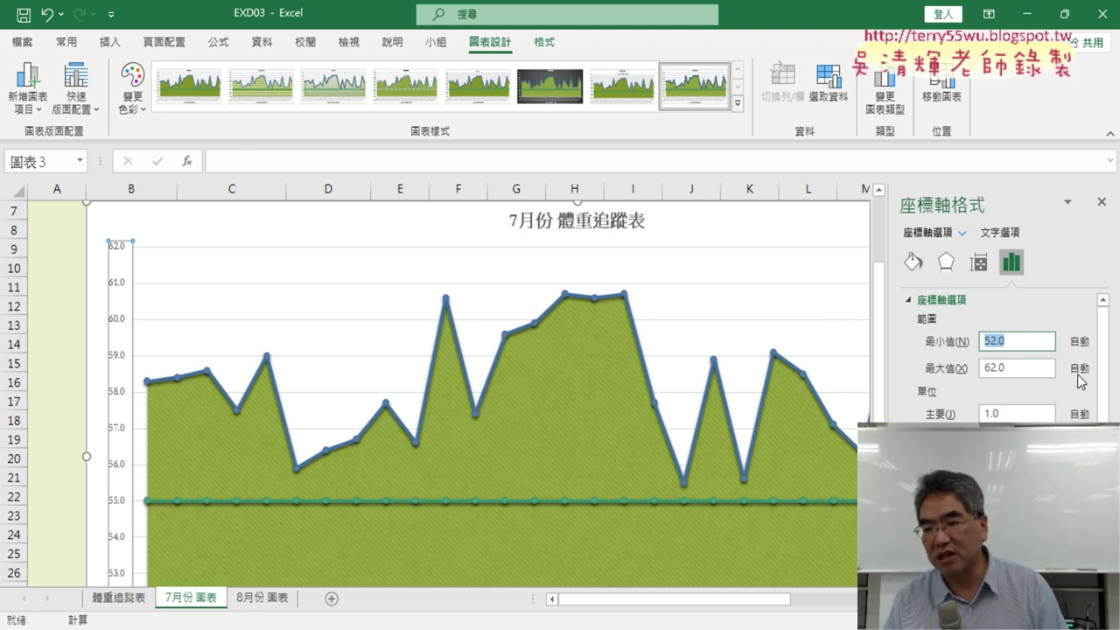
{"action": "type", "text": "52"}
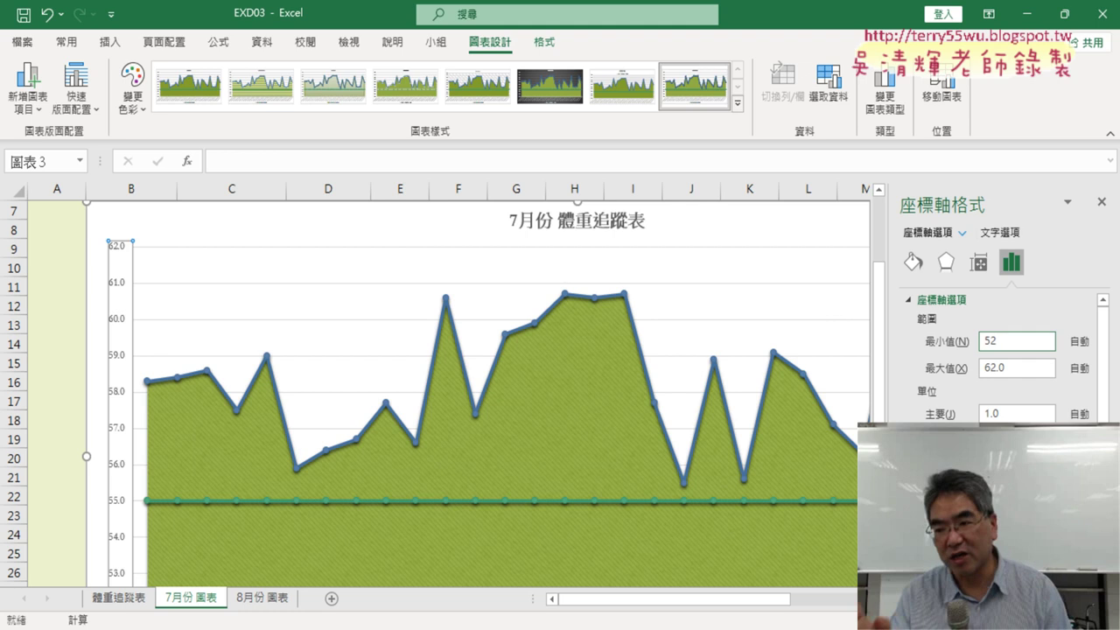
{"action": "key", "text": "Return"}
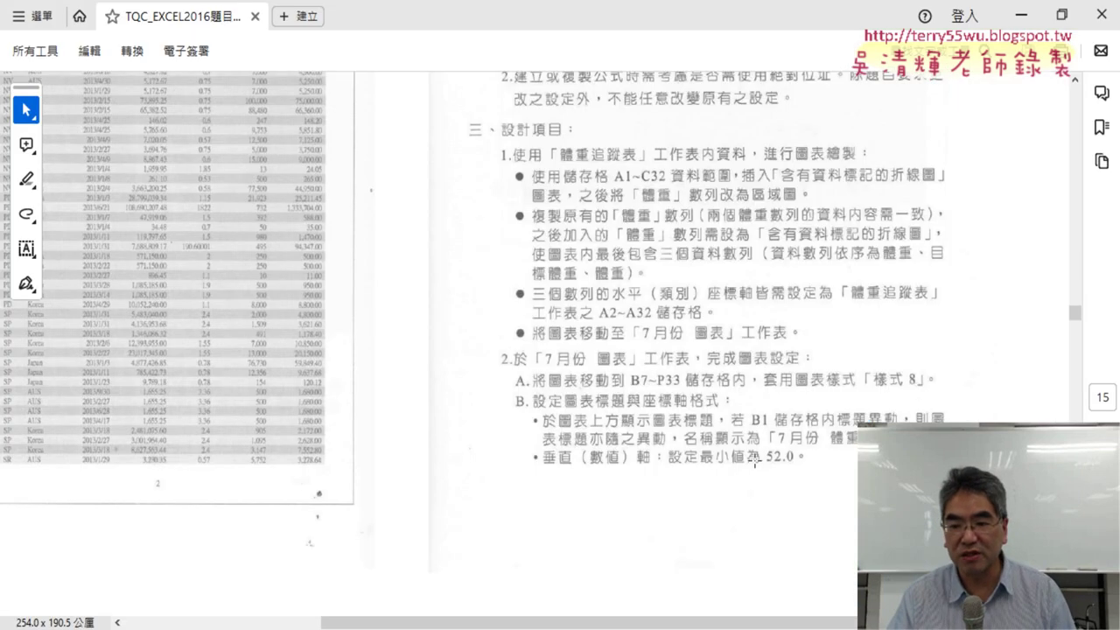
Scroll the PDF to pages 4-32/4-33 to read the 8月份 reference chart requirements
{"action": "scroll", "coordinate": [747, 496], "scroll_direction": "down", "scroll_amount": 1}
{"action": "scroll", "coordinate": [744, 498], "scroll_direction": "down", "scroll_amount": 5}
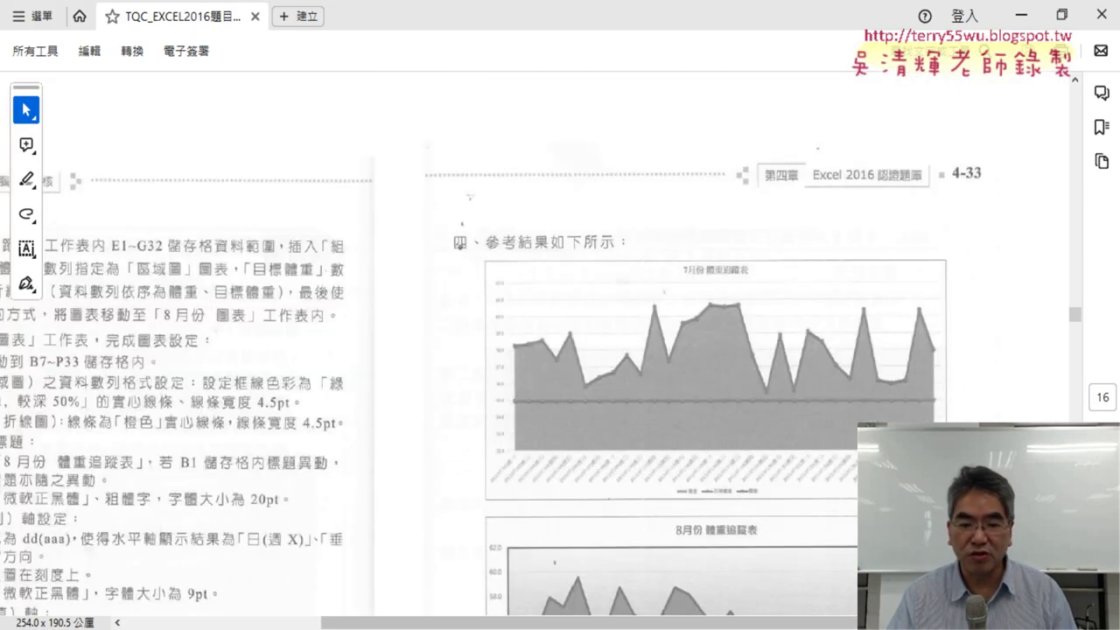
{"action": "left_click_drag", "start_coordinate": [648, 627], "coordinate": [450, 627]}
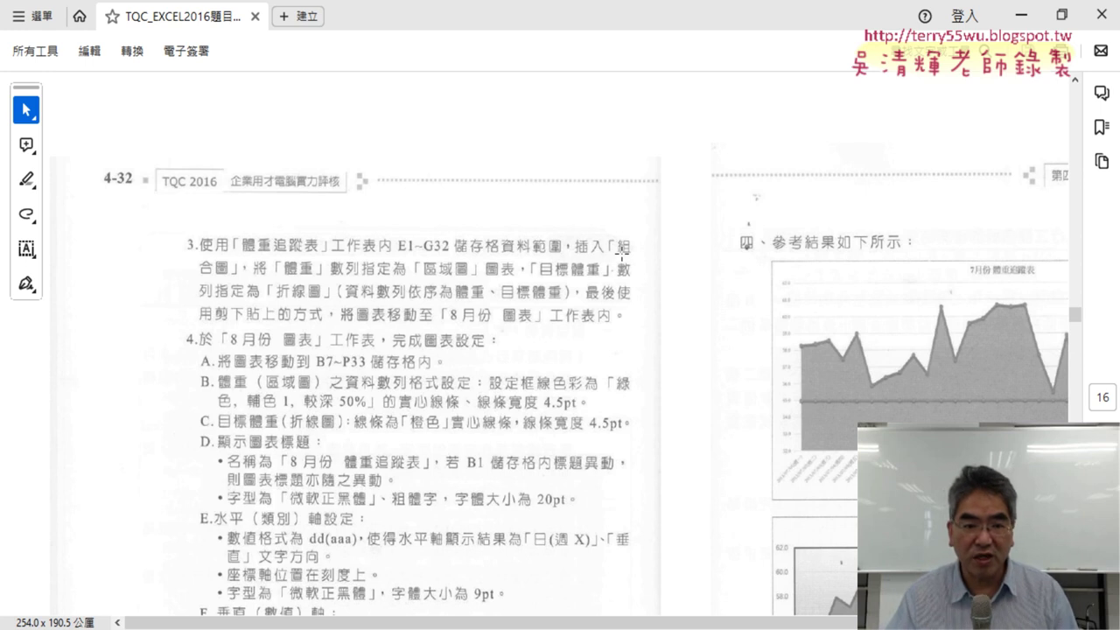
{"action": "scroll", "coordinate": [773, 429], "scroll_direction": "right", "scroll_amount": 2}
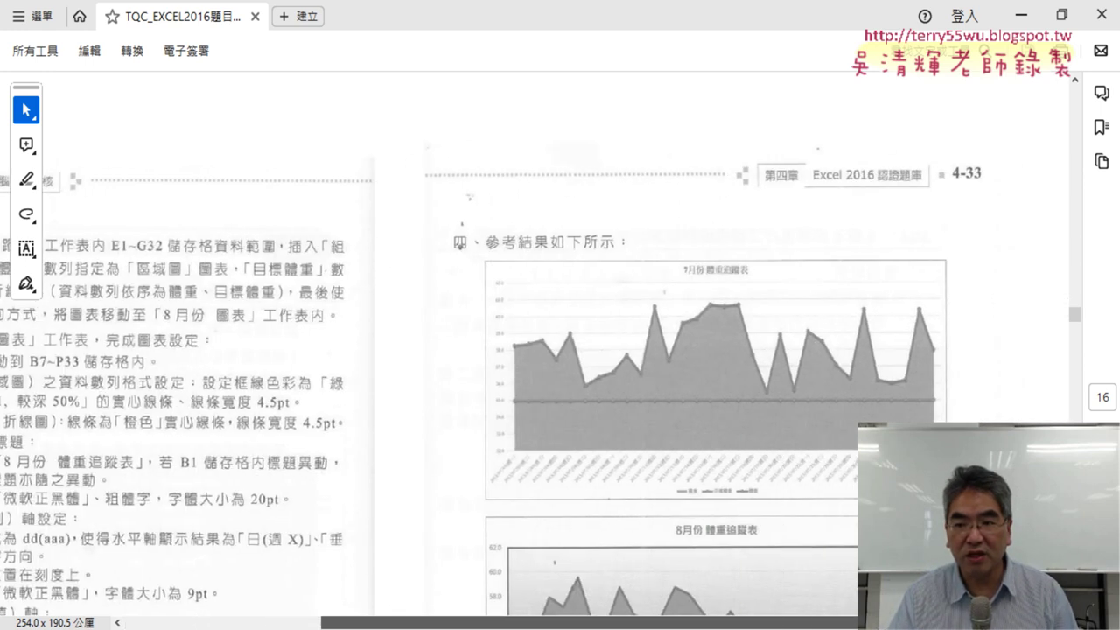
{"action": "scroll", "coordinate": [772, 429], "scroll_direction": "up", "scroll_amount": 3}
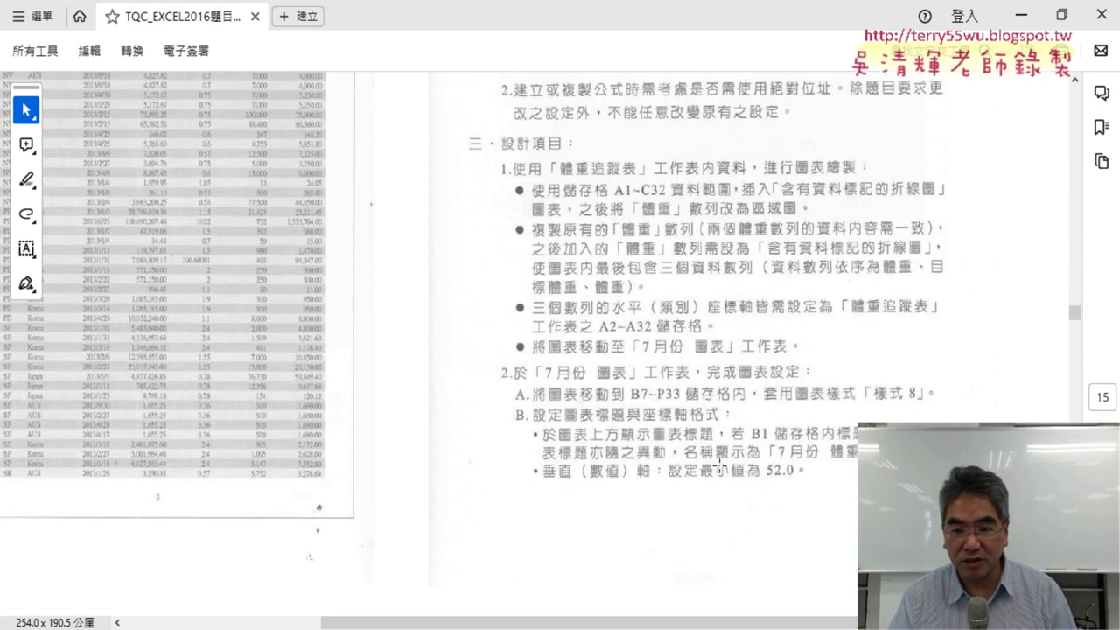
{"action": "scroll", "coordinate": [719, 468], "scroll_direction": "down", "scroll_amount": 1}
{"action": "scroll", "coordinate": [717, 464], "scroll_direction": "down", "scroll_amount": 1}
{"action": "scroll", "coordinate": [717, 463], "scroll_direction": "down", "scroll_amount": 1}
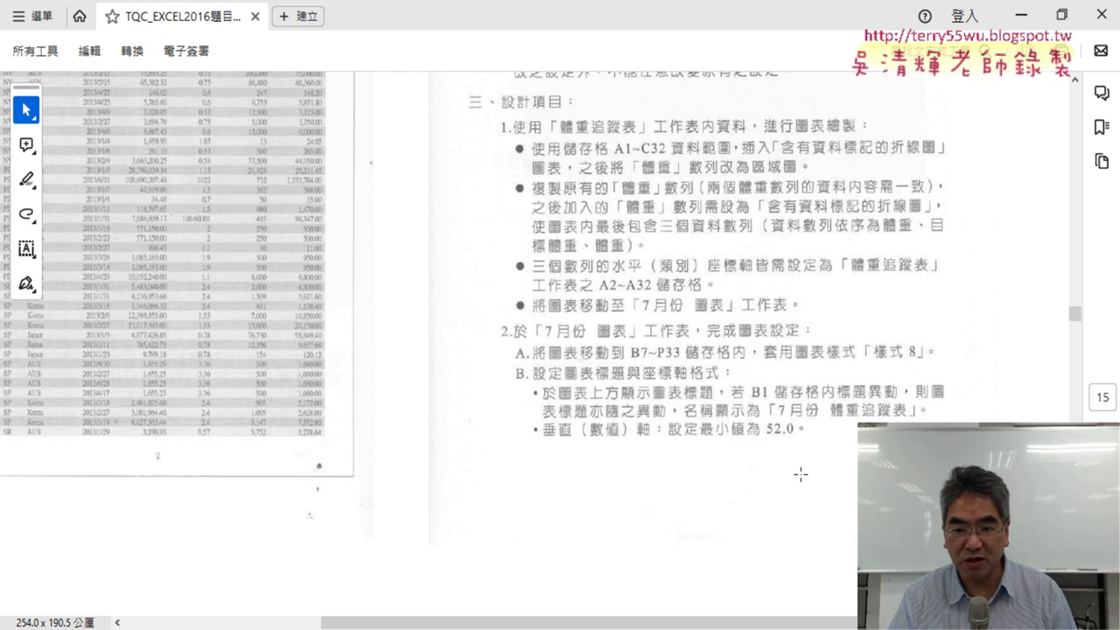
{"action": "scroll", "coordinate": [800, 474], "scroll_direction": "down", "scroll_amount": 2}
{"action": "left_click_drag", "start_coordinate": [693, 623], "coordinate": [491, 627]}
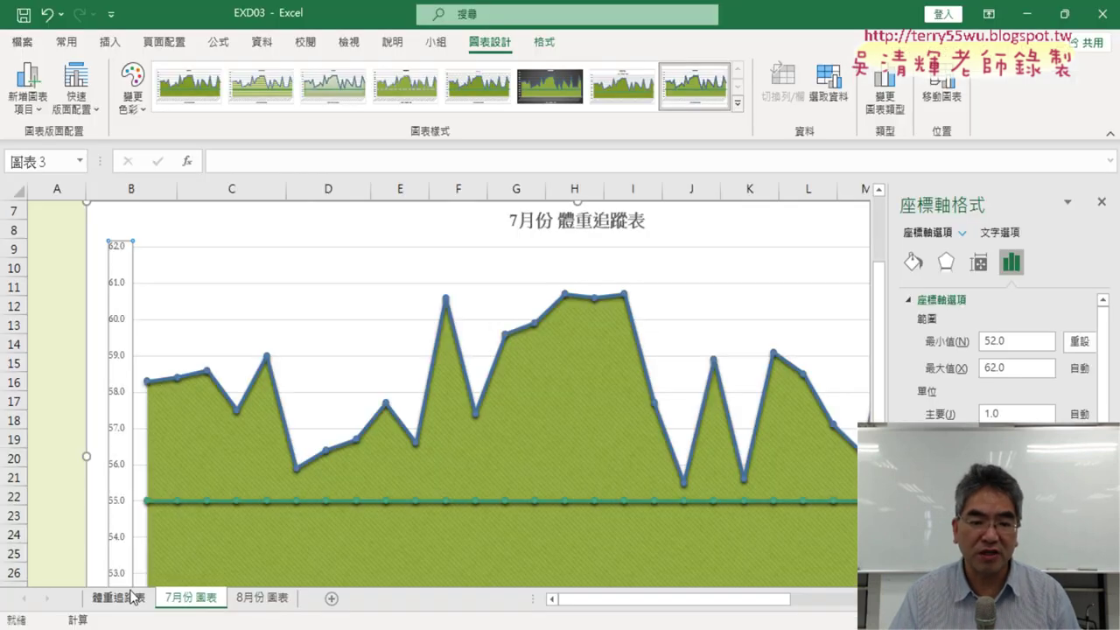
Select the August table E1:G32 on the 體重追蹤表 sheet, leaving E2 active
{"action": "left_click", "coordinate": [120, 599]}
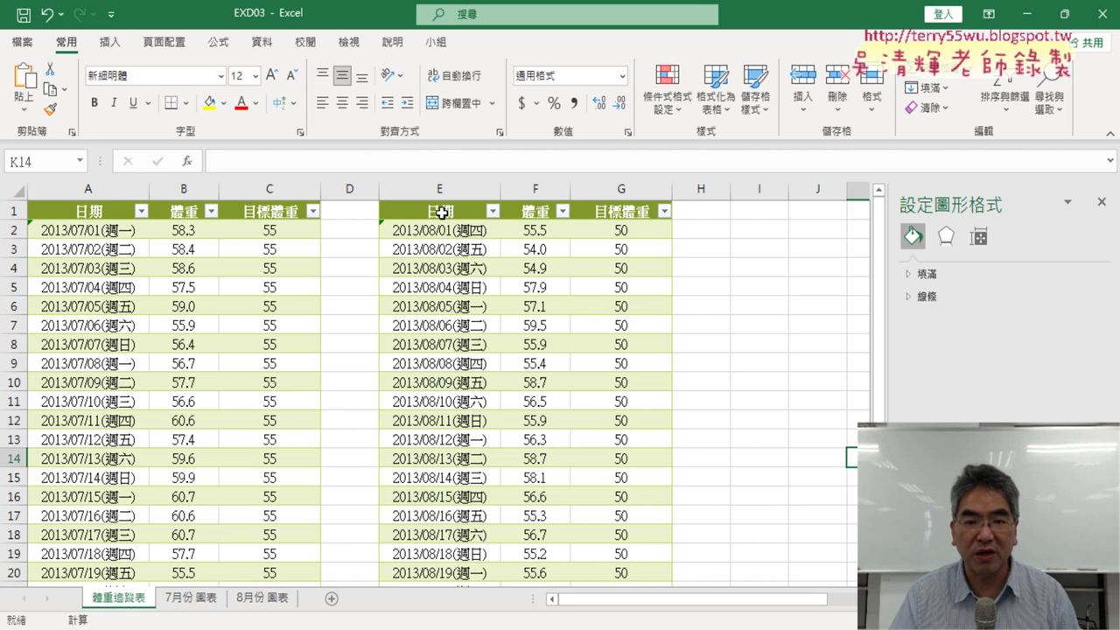
{"action": "left_click", "coordinate": [443, 214]}
{"action": "left_click", "coordinate": [616, 217]}
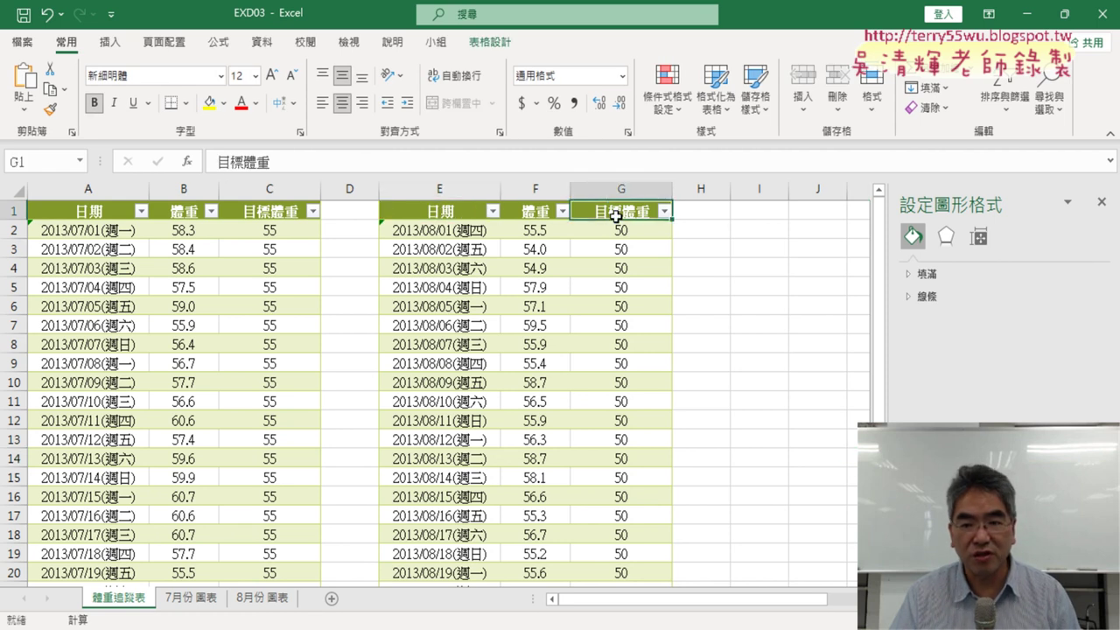
{"action": "key", "text": "ctrl+Down"}
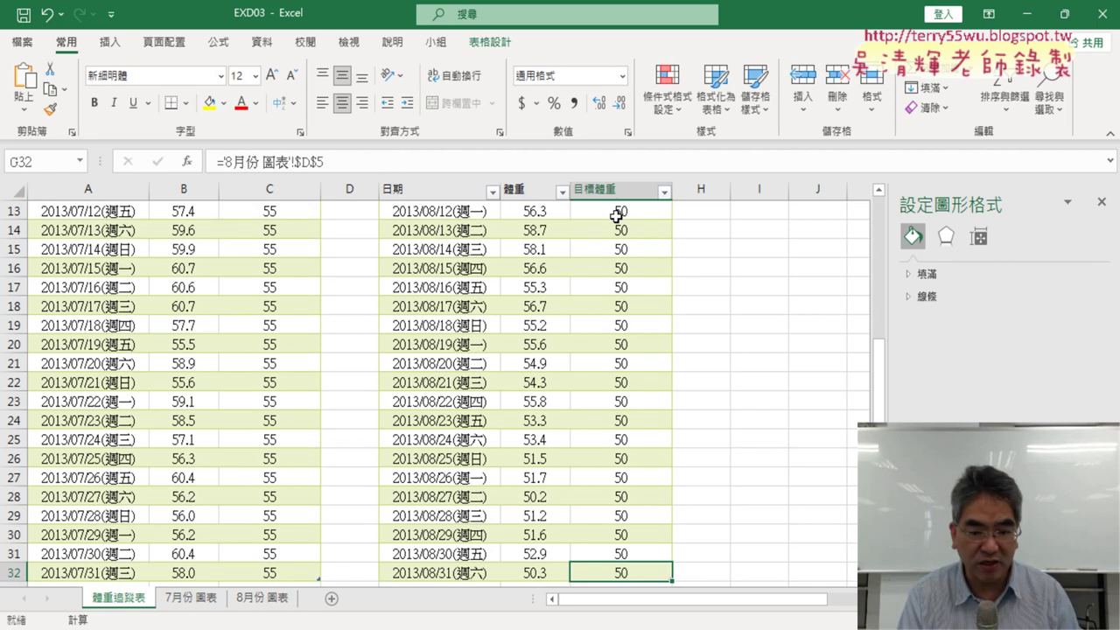
{"action": "scroll", "coordinate": [616, 216], "scroll_direction": "up", "scroll_amount": 4}
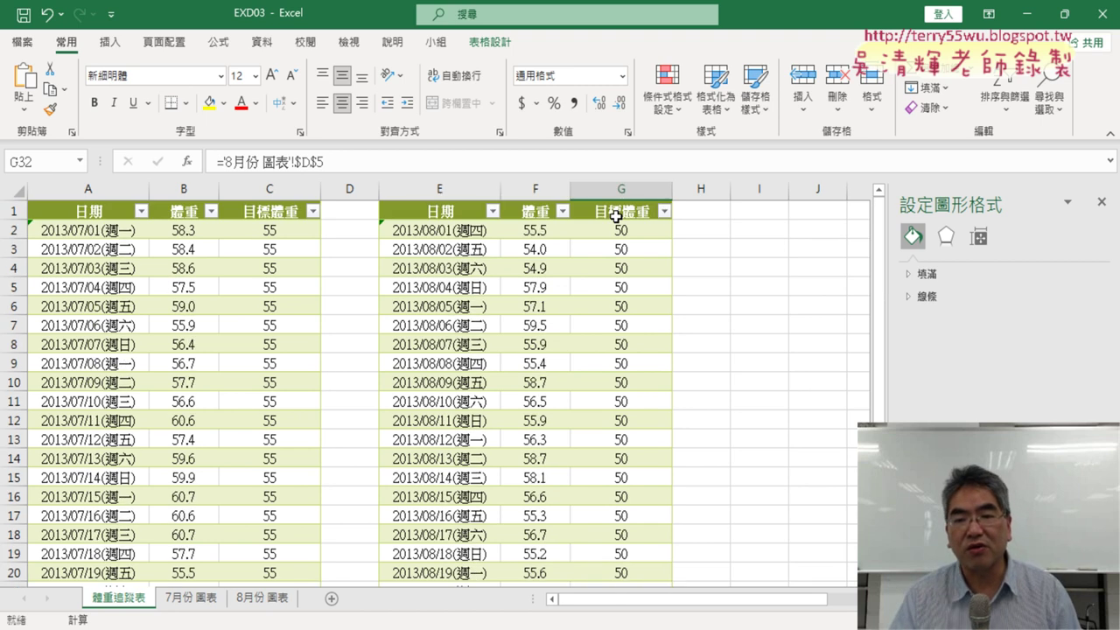
{"action": "left_click", "coordinate": [434, 230]}
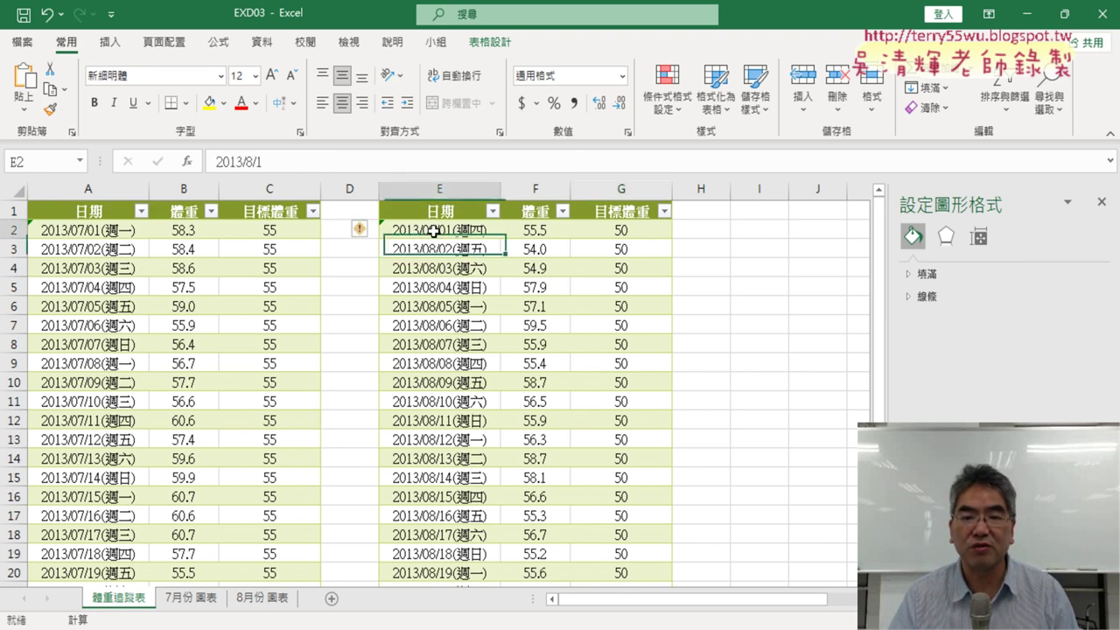
{"action": "left_click", "coordinate": [110, 42]}
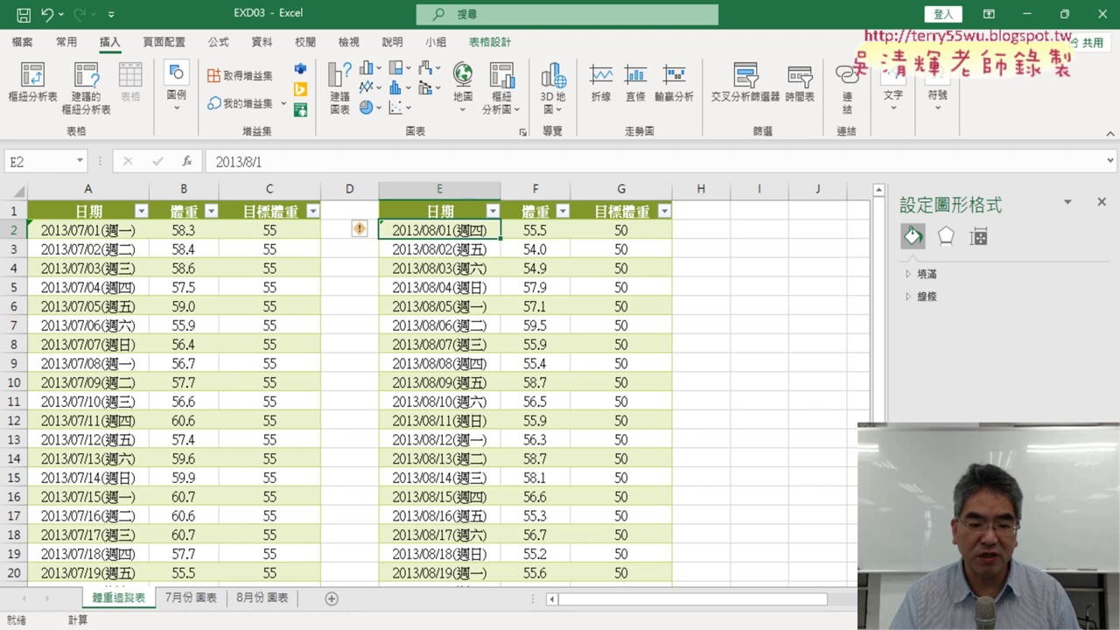
Recheck the PDF instructions and the 7月份 chart, ending on the 體重追蹤表 sheet
{"action": "key", "text": "alt+Tab"}
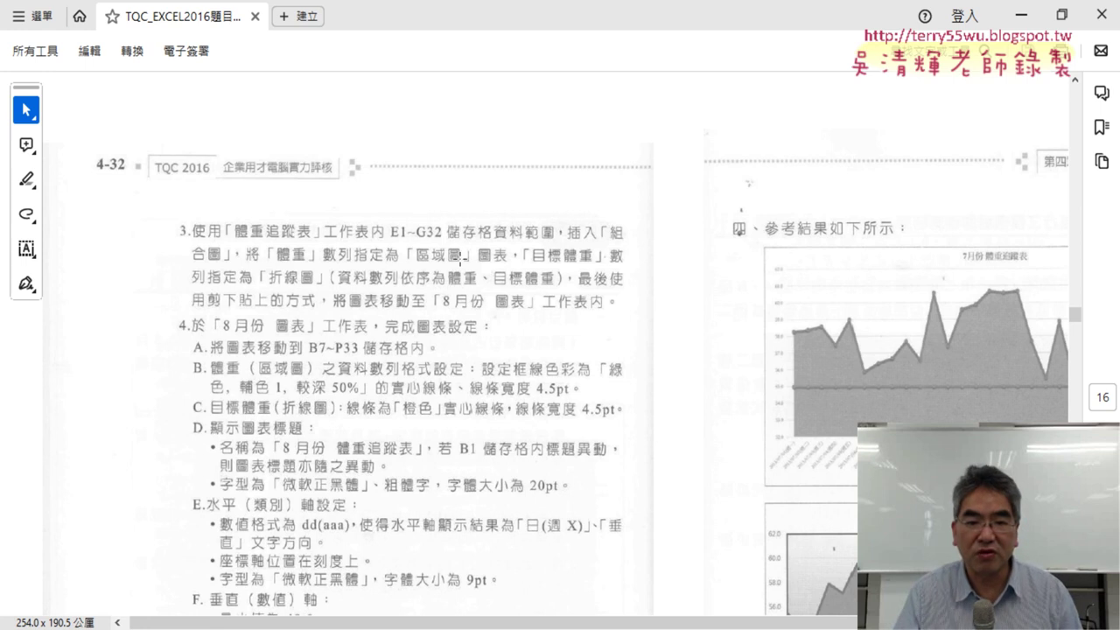
{"action": "left_click", "coordinate": [1021, 14]}
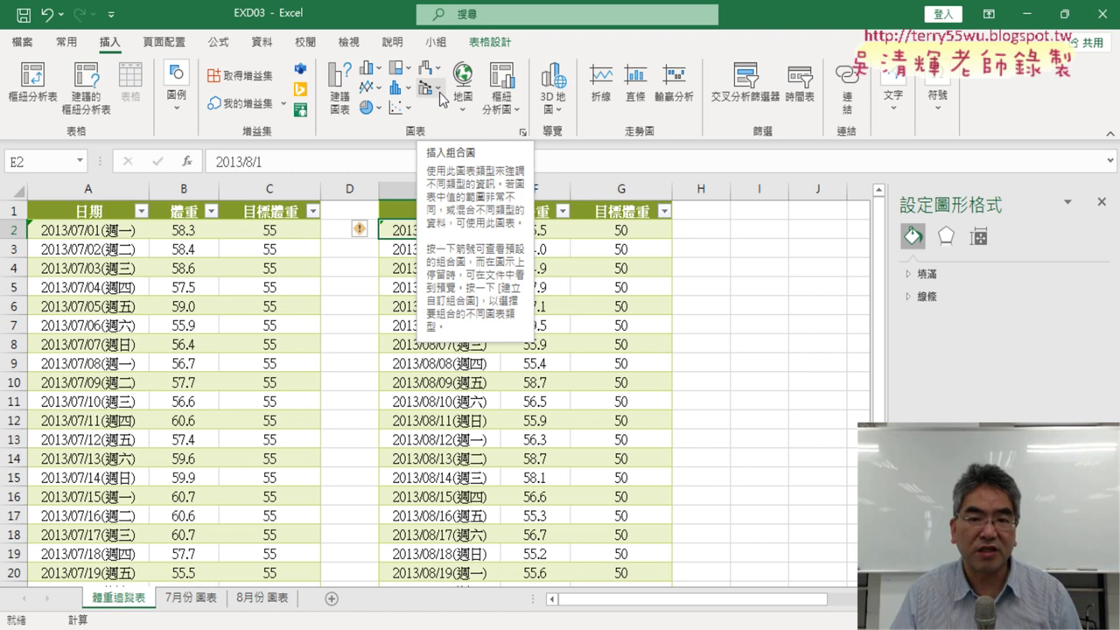
{"action": "left_click", "coordinate": [191, 598]}
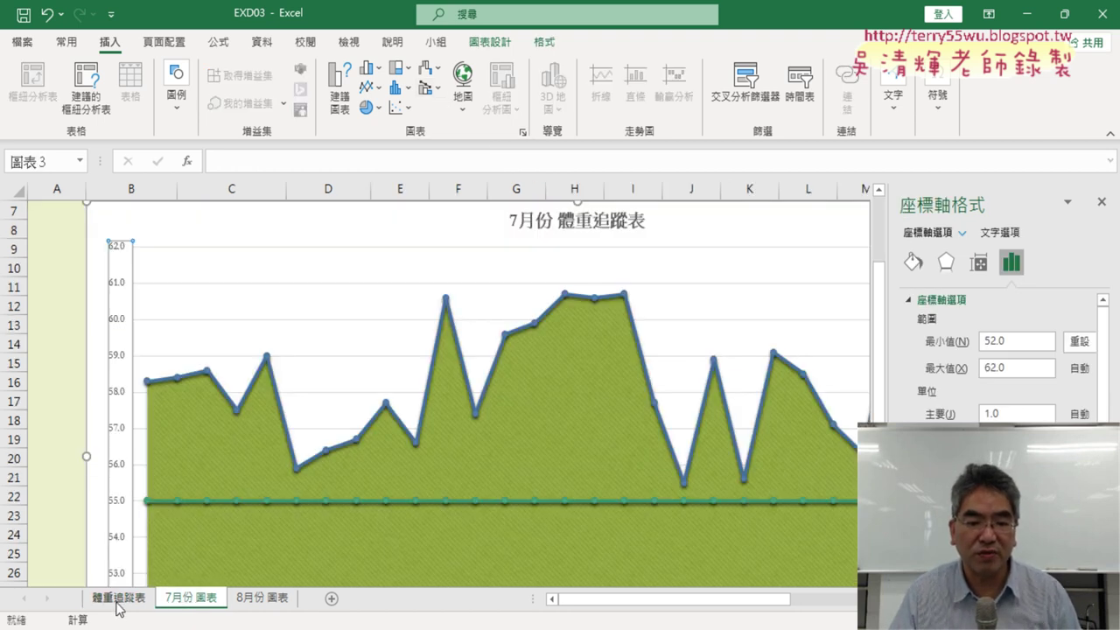
{"action": "left_click", "coordinate": [117, 602]}
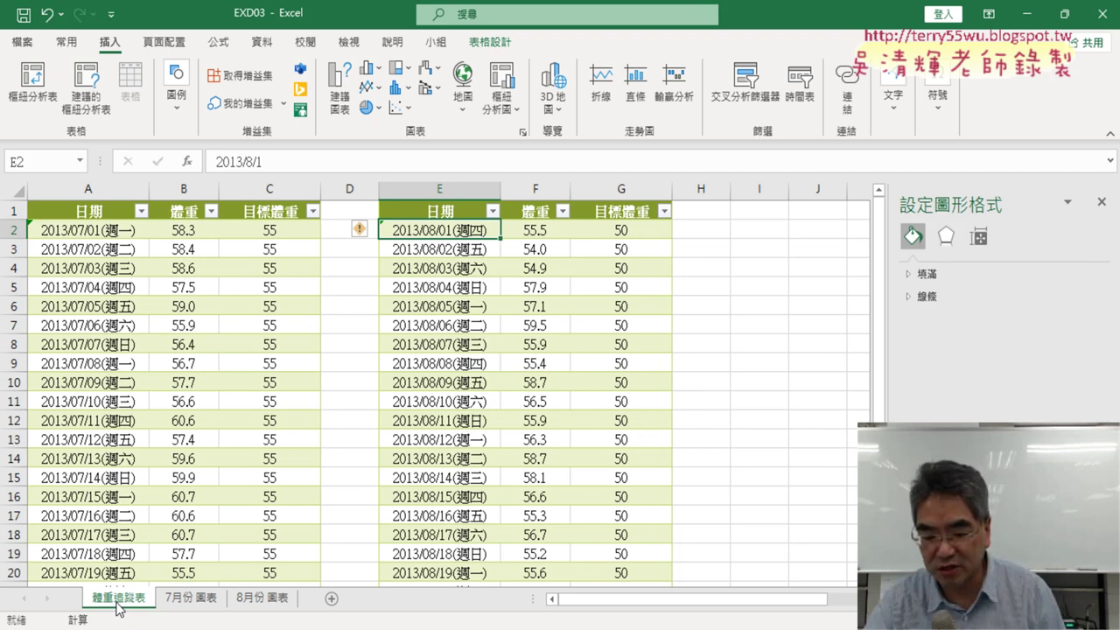
{"action": "key", "text": "alt+Tab"}
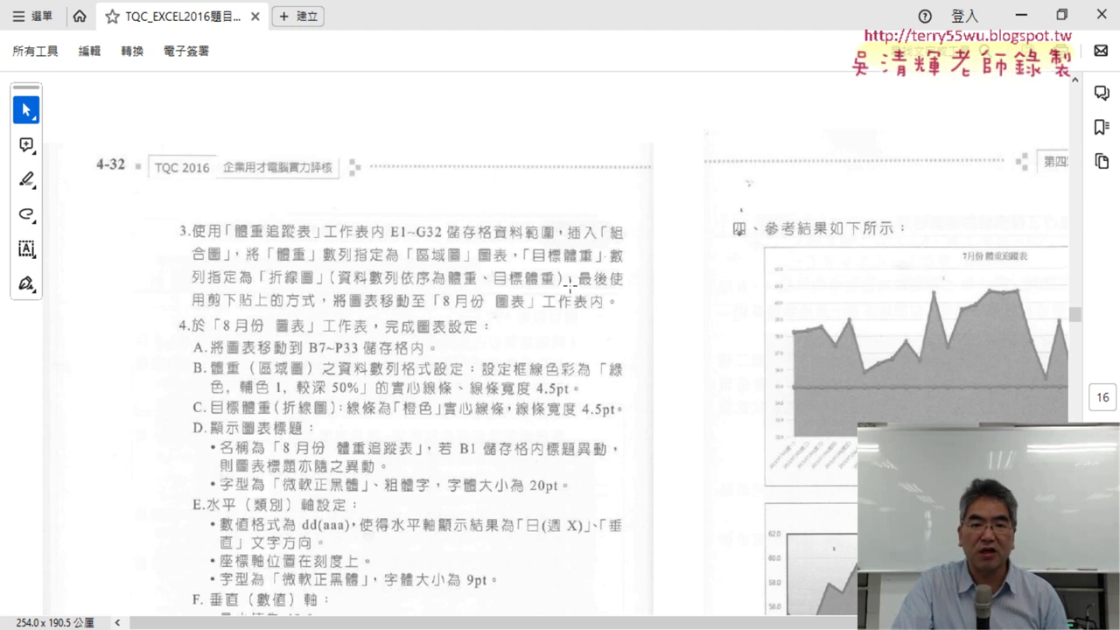
{"action": "key", "text": "alt+Tab"}
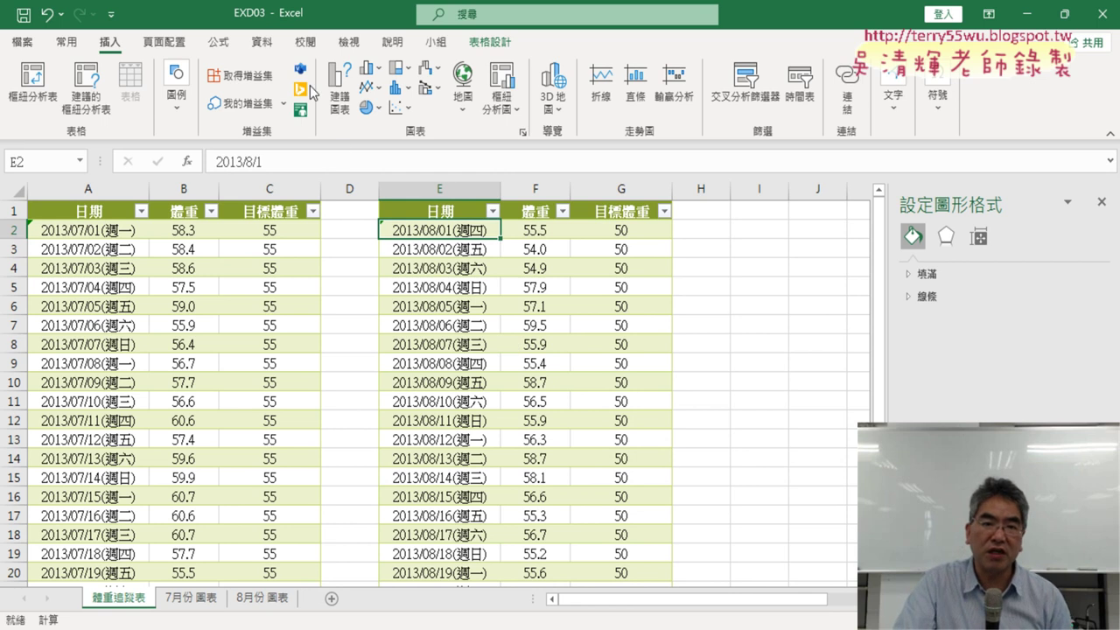
Open the Insert Chart dialog's All Charts list and choose the Combo type
{"action": "left_click", "coordinate": [442, 96]}
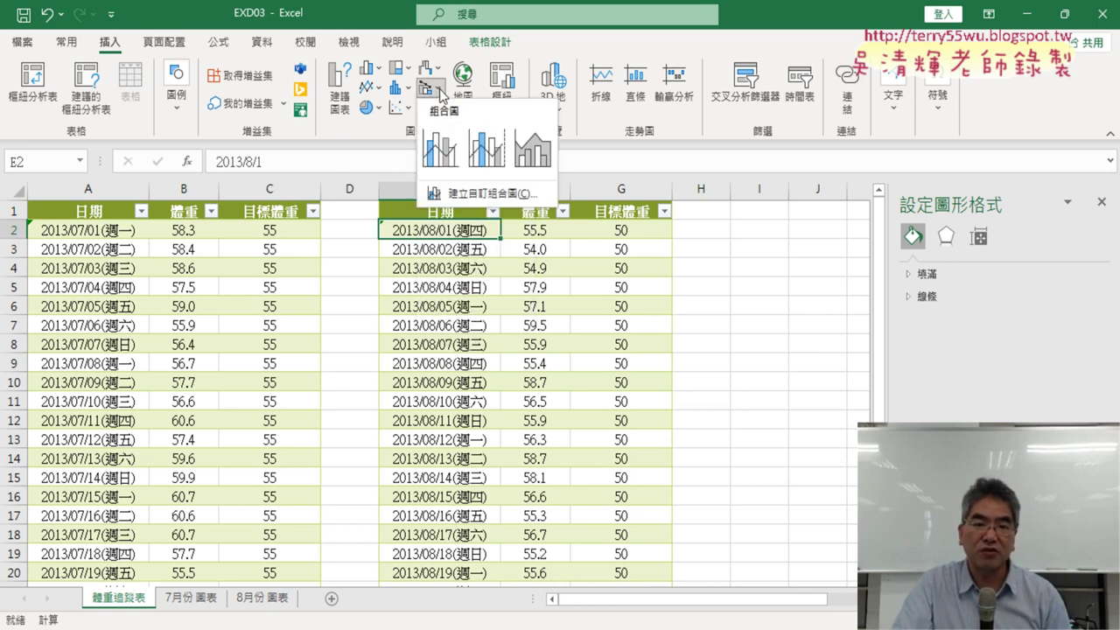
{"action": "left_click", "coordinate": [369, 132]}
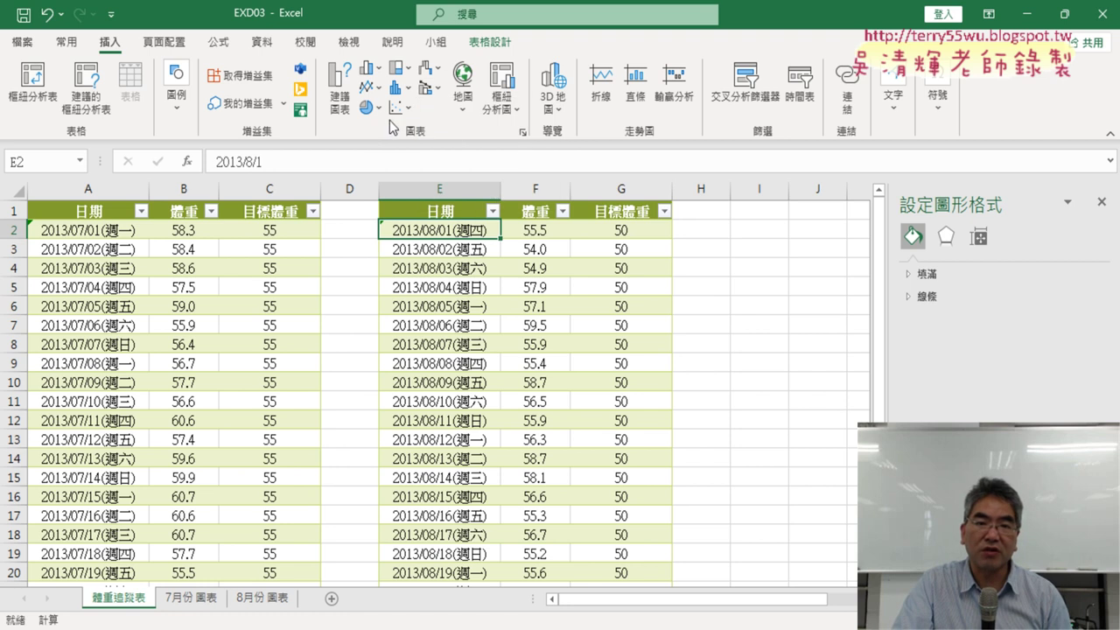
{"action": "left_click", "coordinate": [522, 138]}
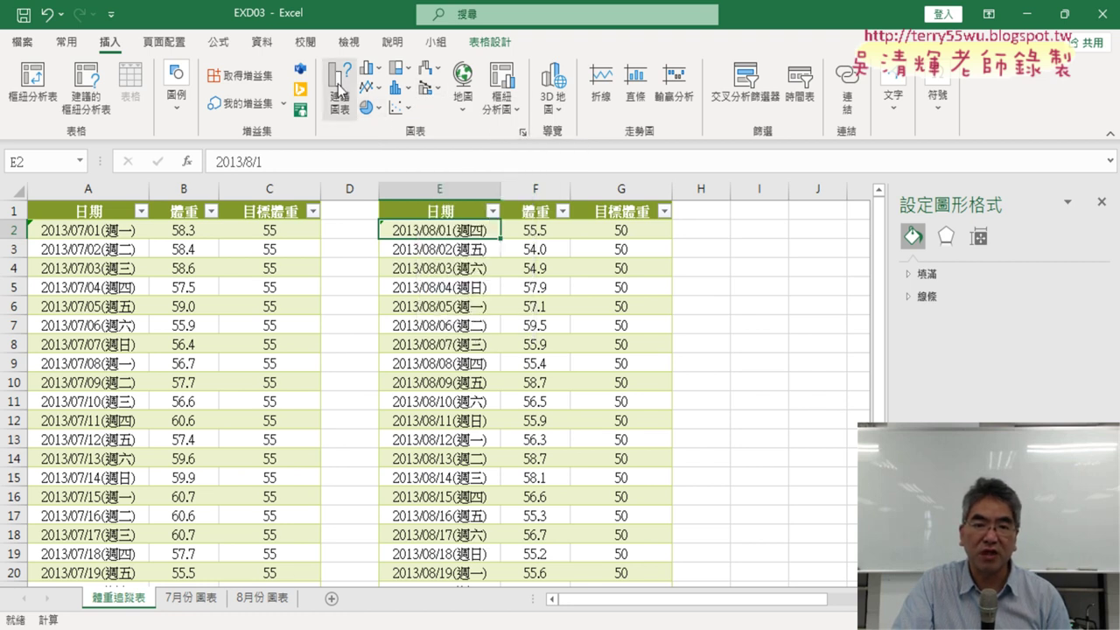
{"action": "left_click", "coordinate": [408, 98]}
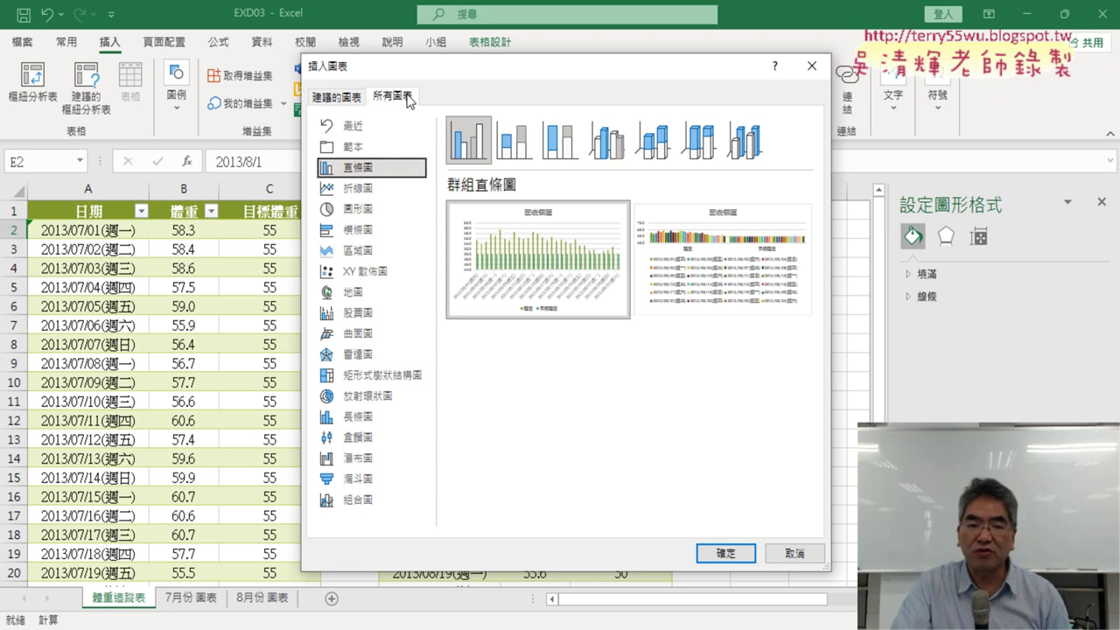
{"action": "left_click", "coordinate": [385, 249]}
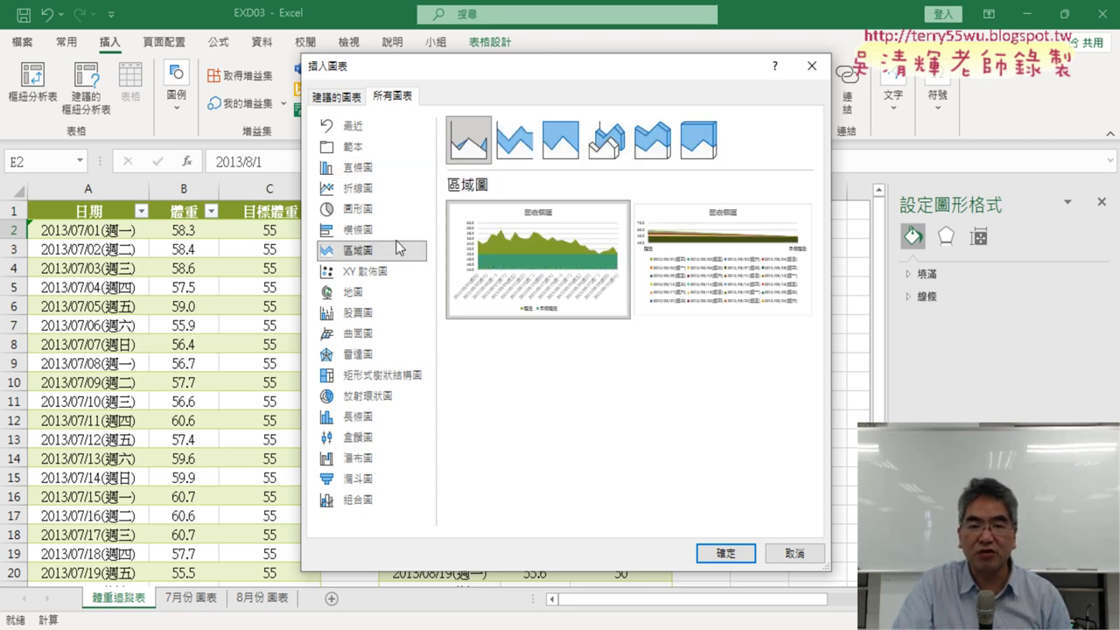
{"action": "mouse_move", "coordinate": [560, 219]}
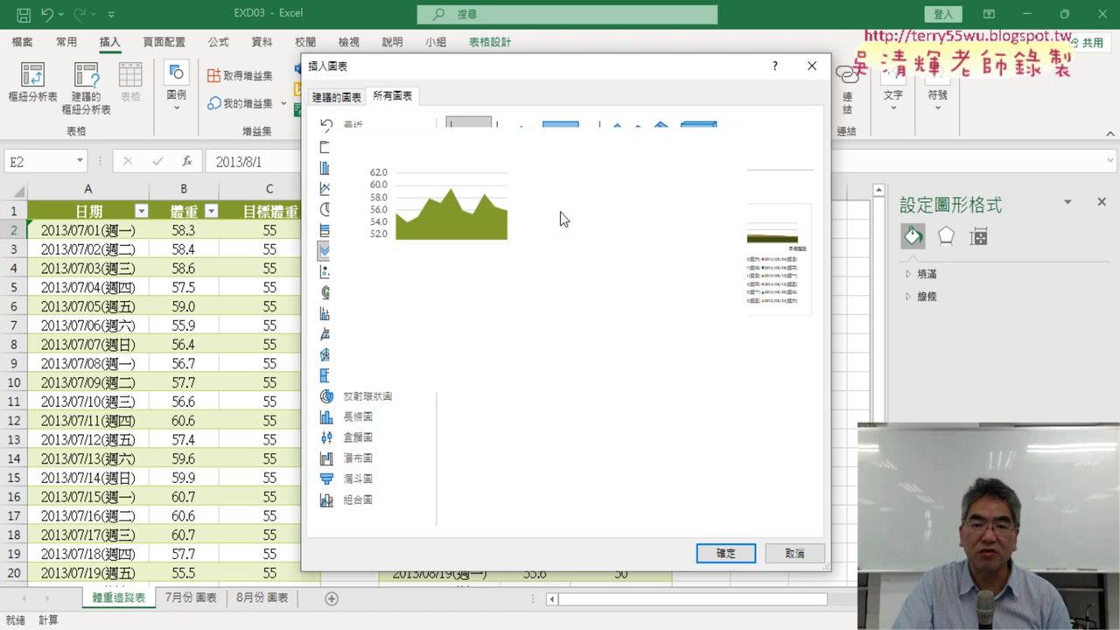
{"action": "left_click", "coordinate": [360, 502]}
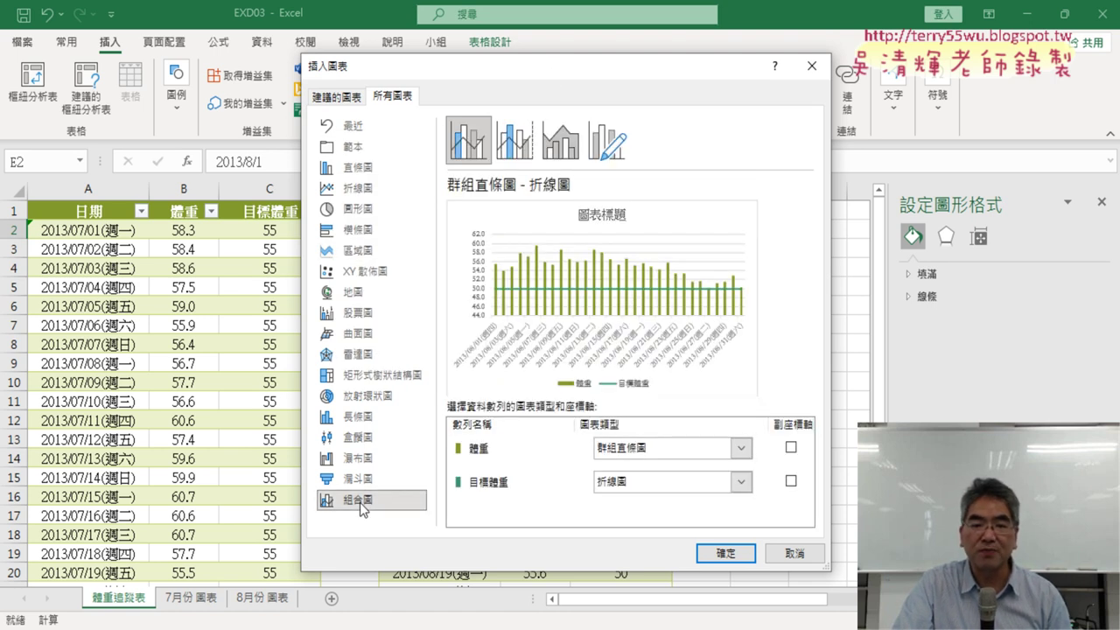
Set 體重 to Area and 目標體重 to Line on the primary axis, then insert
{"action": "left_click", "coordinate": [742, 448]}
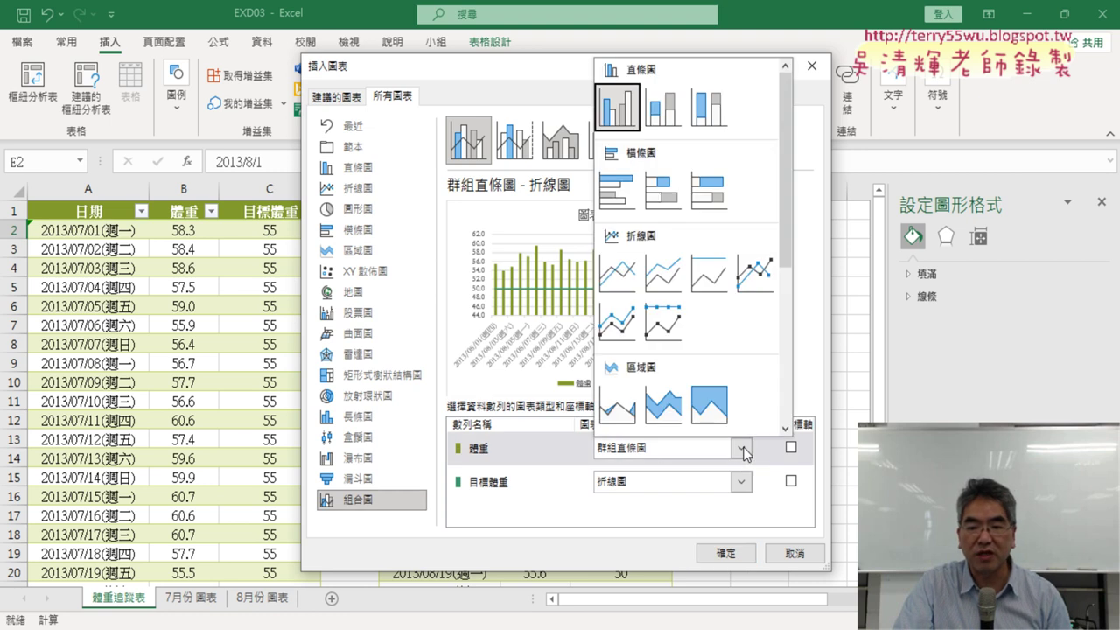
{"action": "left_click", "coordinate": [610, 424]}
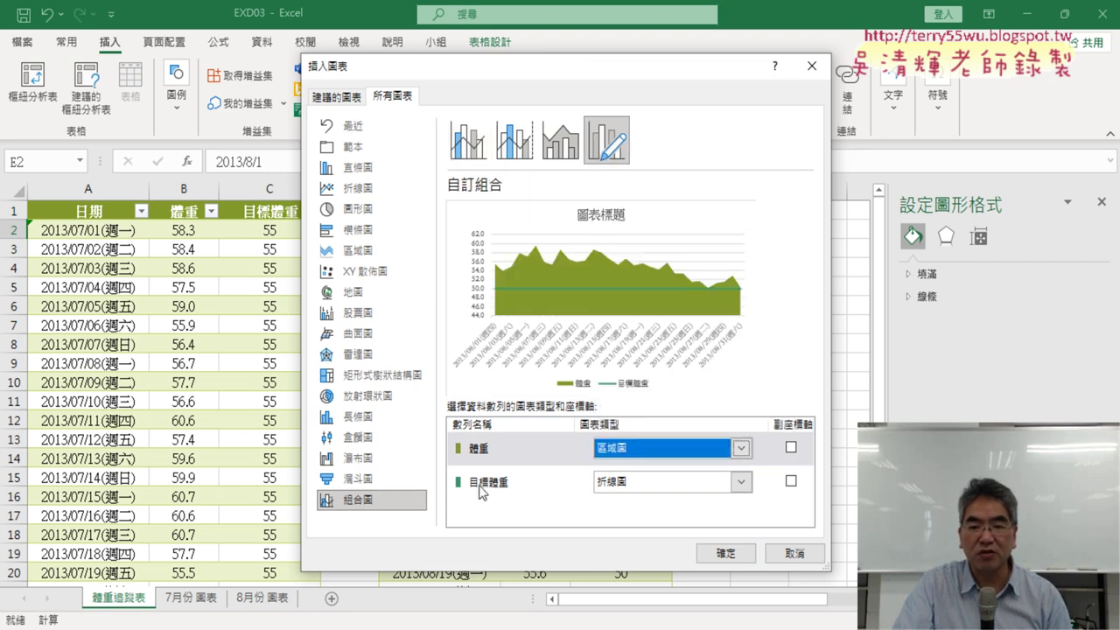
{"action": "left_click", "coordinate": [650, 483]}
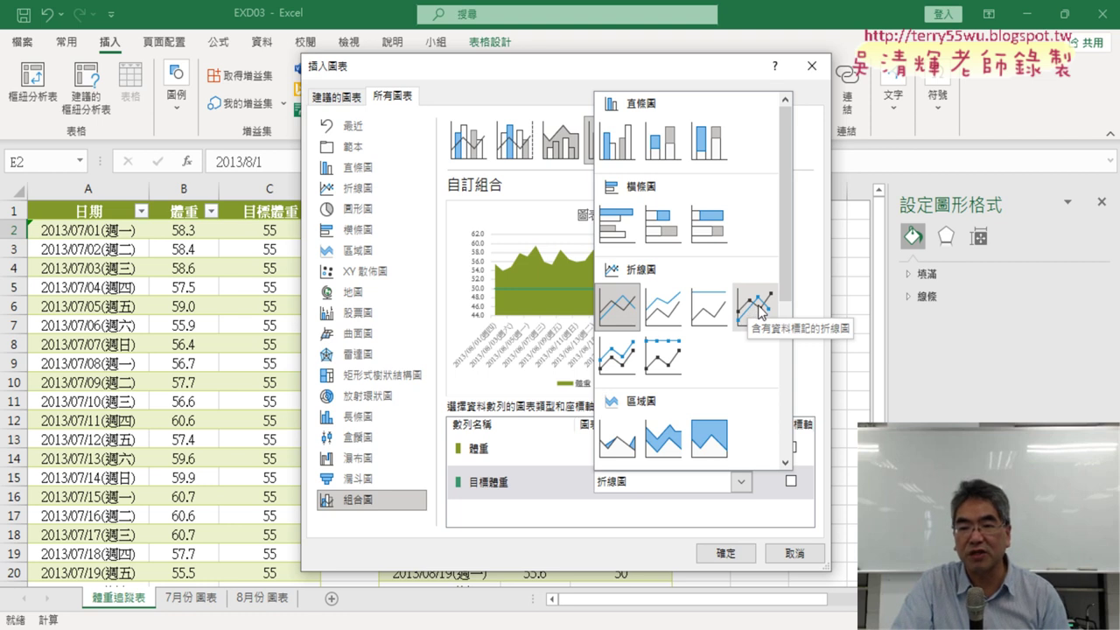
{"action": "left_click", "coordinate": [614, 308]}
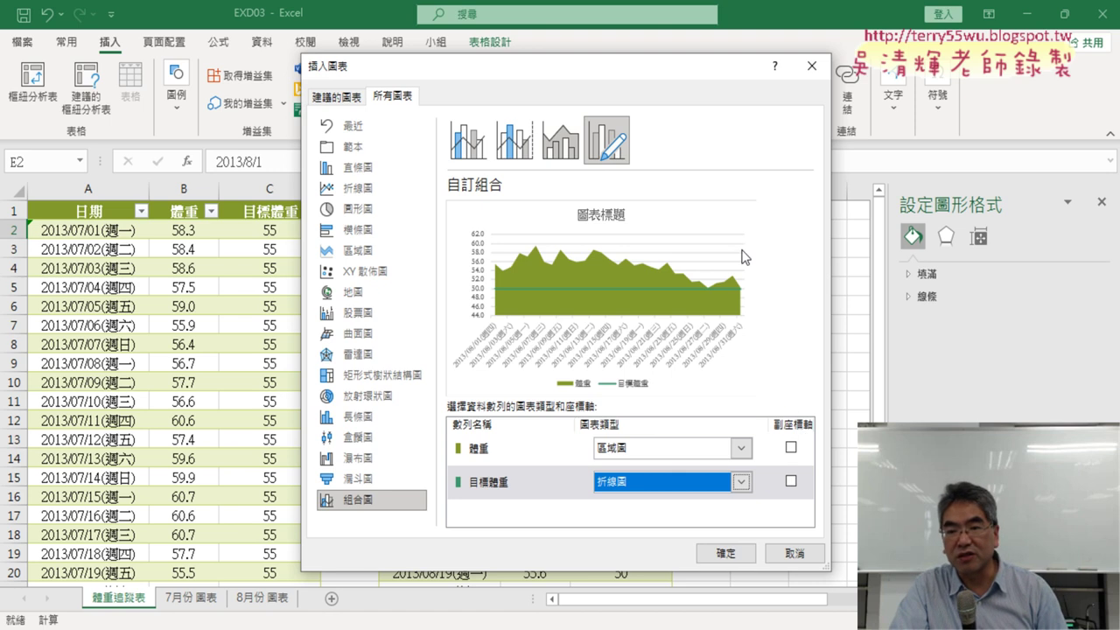
{"action": "left_click", "coordinate": [790, 482]}
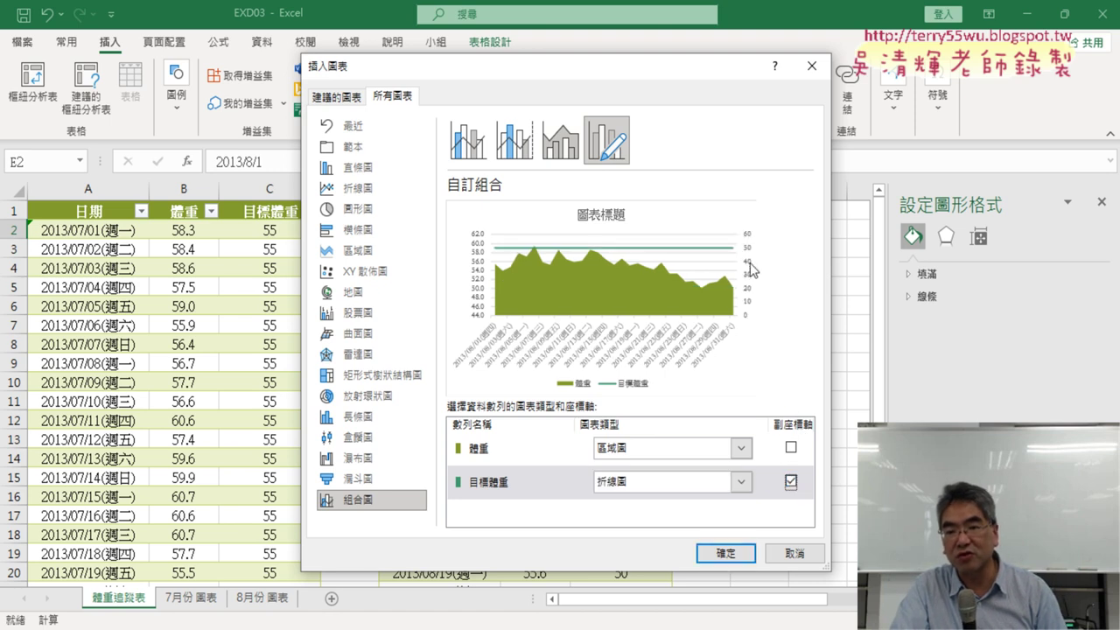
{"action": "left_click", "coordinate": [791, 482]}
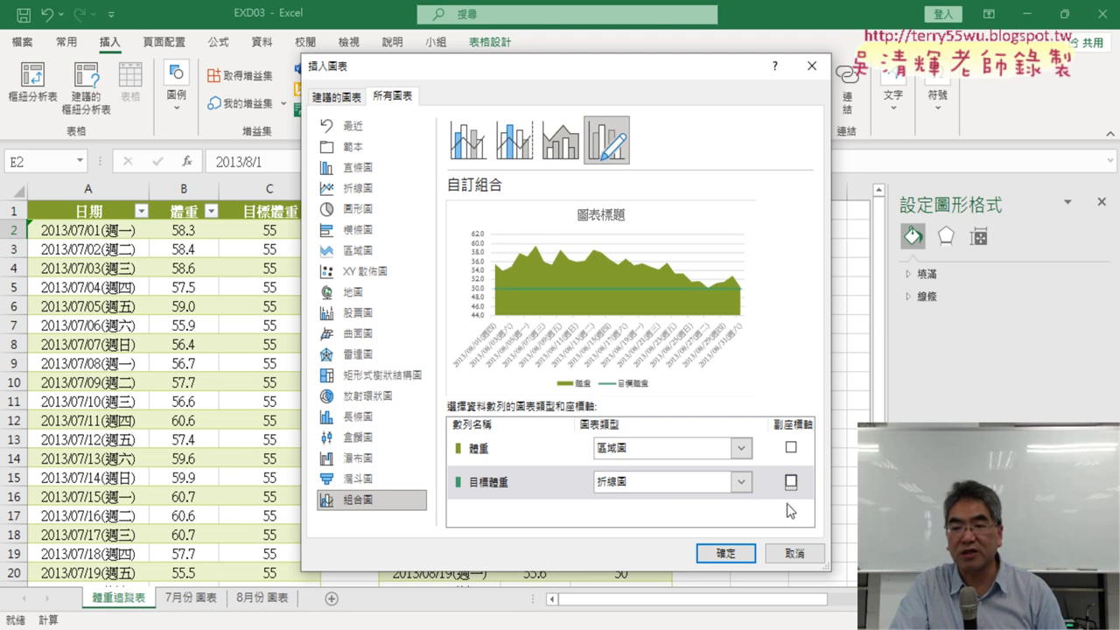
{"action": "left_click", "coordinate": [726, 554]}
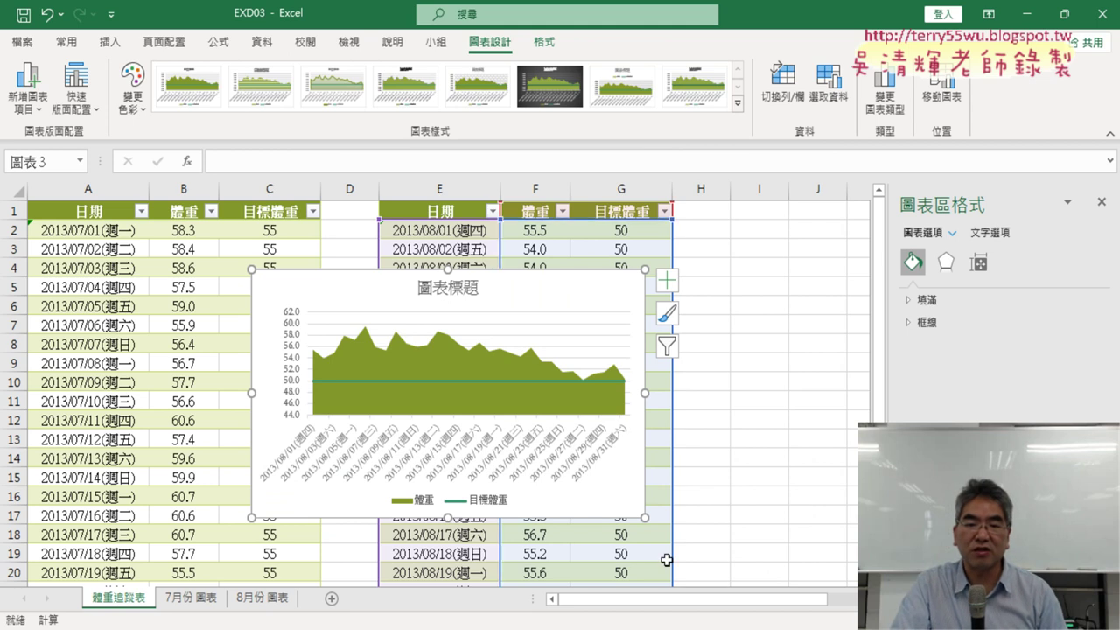
Move the combo chart from the data sheet to cell B7 of the 8月份 圖表 sheet
{"action": "right_click", "coordinate": [598, 286]}
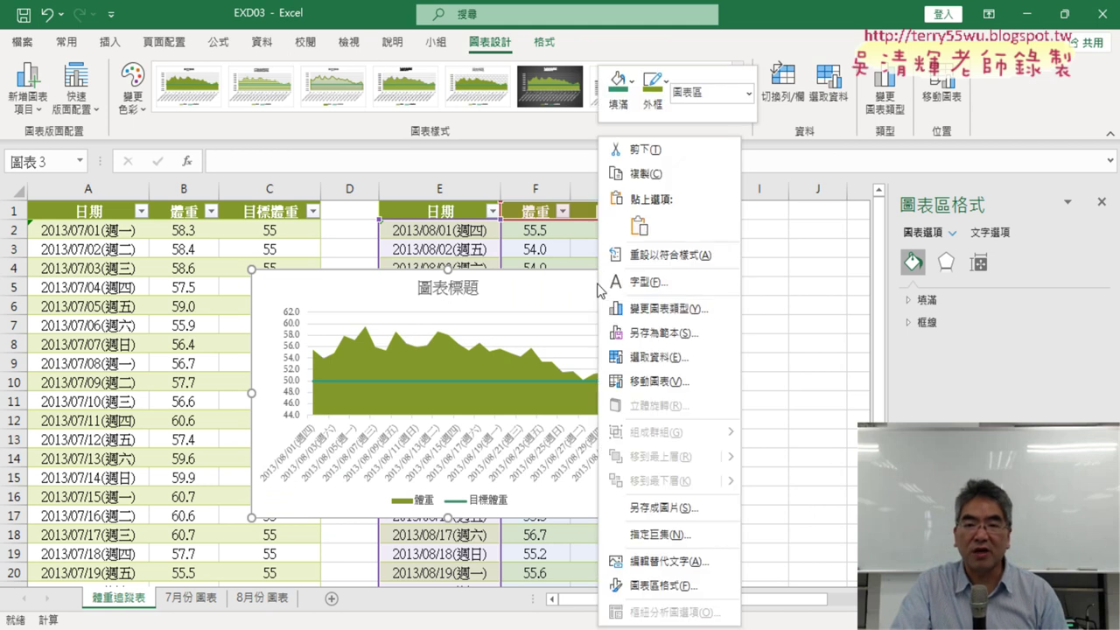
{"action": "key", "text": "Escape"}
{"action": "key", "text": "ctrl+x"}
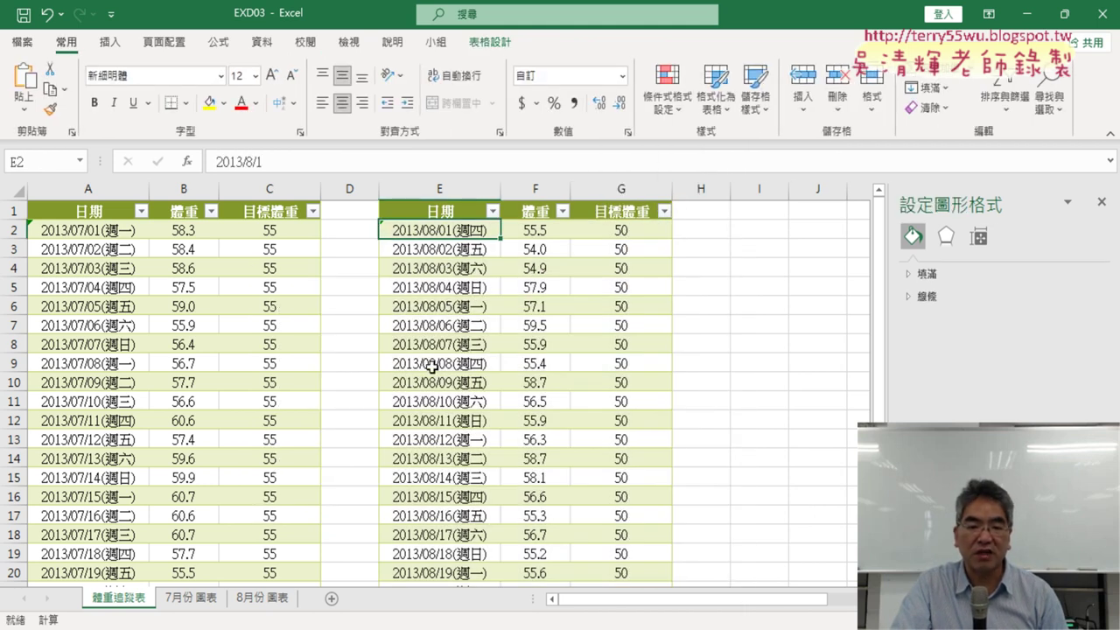
{"action": "left_click", "coordinate": [262, 597]}
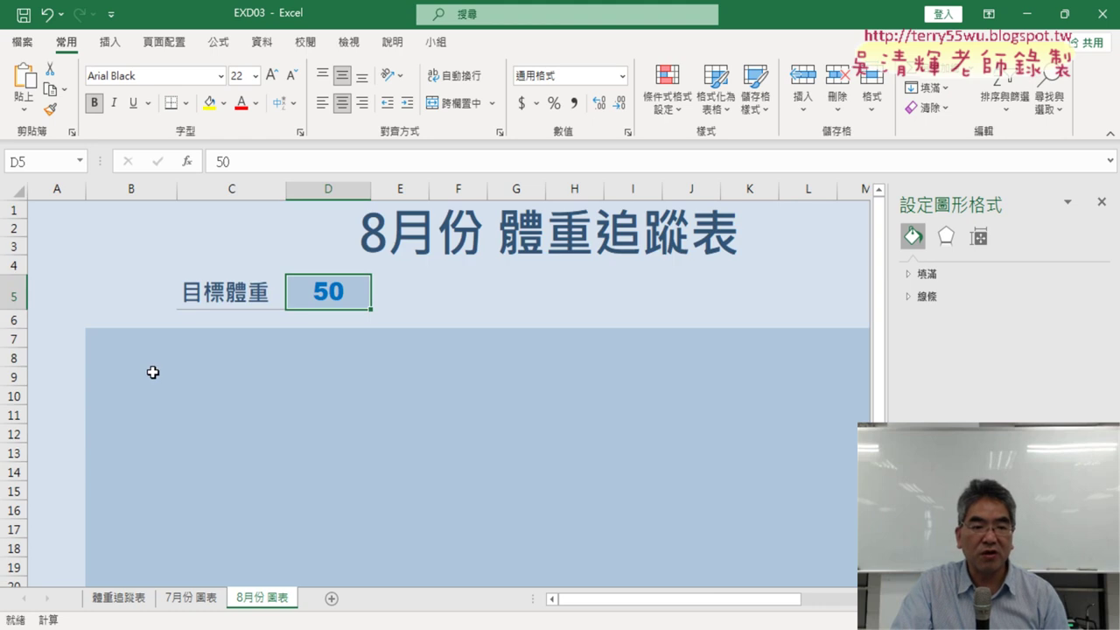
{"action": "left_click", "coordinate": [120, 343]}
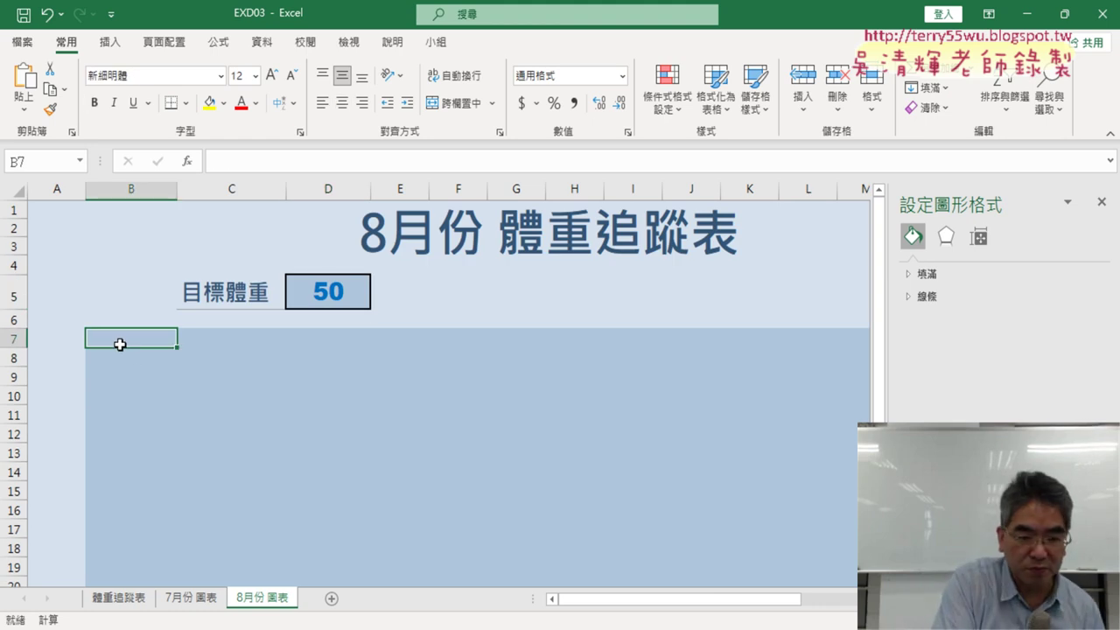
{"action": "key", "text": "ctrl+v"}
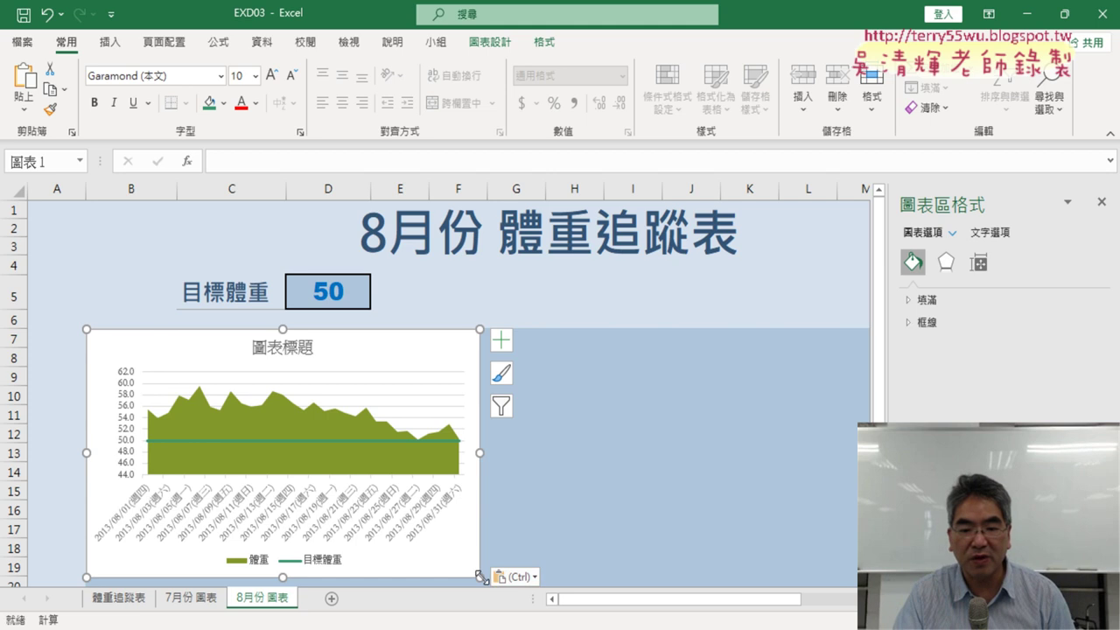
Enlarge the chart to span roughly cells B7 through P33 across the blue area
{"action": "mouse_move", "coordinate": [480, 577]}
{"action": "left_mouse_down"}
{"action": "mouse_move", "coordinate": [853, 573]}
{"action": "mouse_move", "coordinate": [812, 564]}
{"action": "left_mouse_up"}
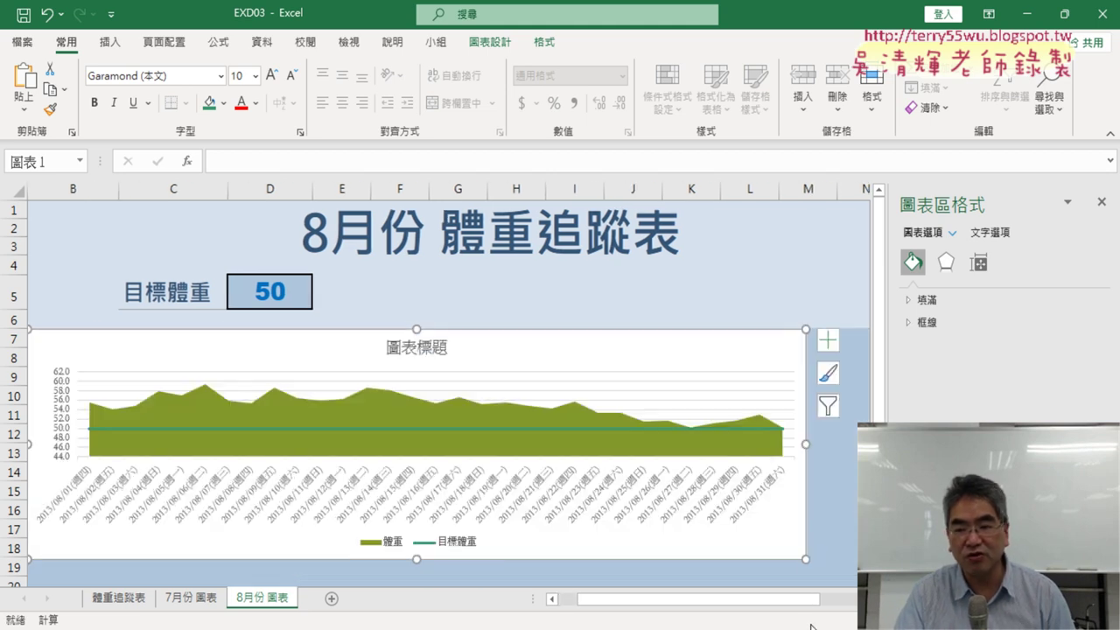
{"action": "scroll", "coordinate": [806, 558], "scroll_direction": "down", "scroll_amount": 1, "text": "ctrl"}
{"action": "scroll", "coordinate": [794, 568], "scroll_direction": "down", "scroll_amount": 1, "text": "ctrl"}
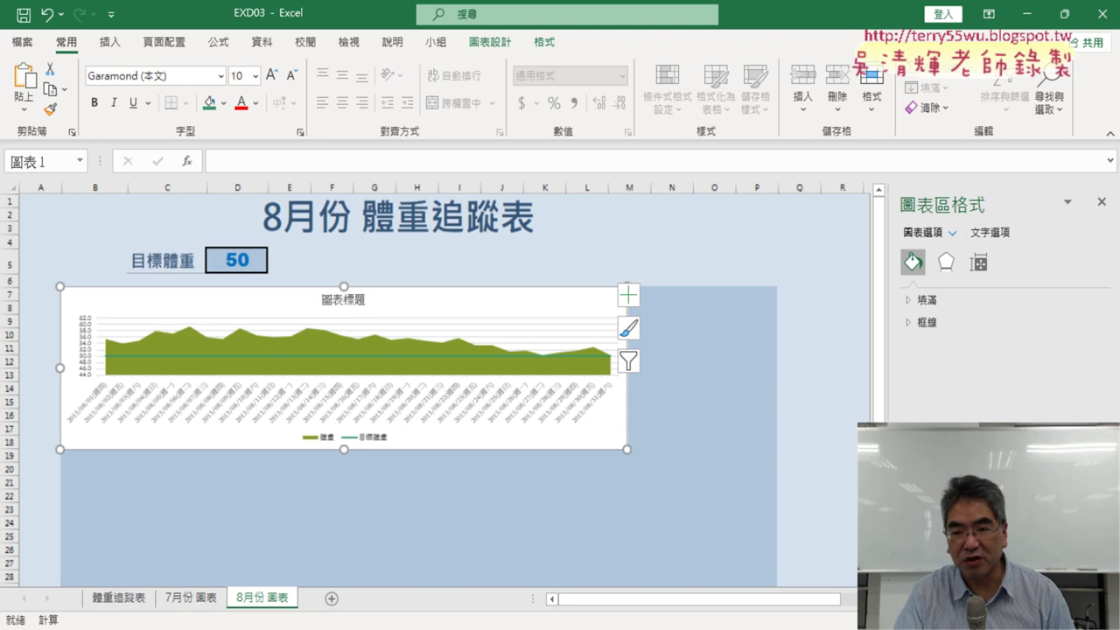
{"action": "scroll", "coordinate": [794, 567], "scroll_direction": "down", "scroll_amount": 1, "text": "ctrl"}
{"action": "left_click_drag", "start_coordinate": [525, 406], "coordinate": [648, 574]}
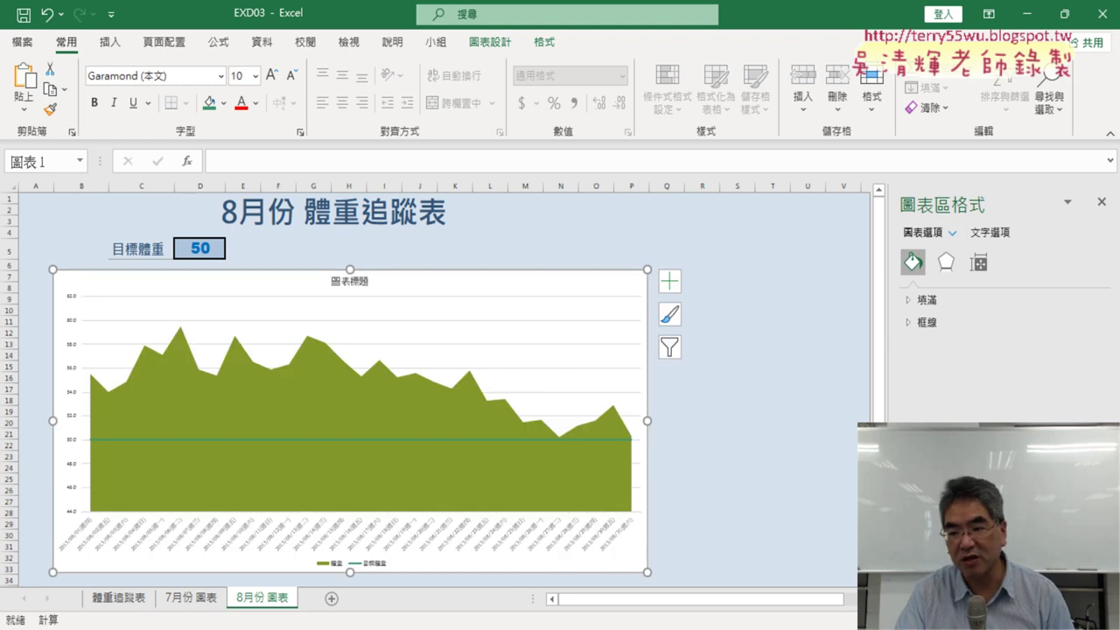
{"action": "scroll", "coordinate": [487, 349], "scroll_direction": "up", "scroll_amount": 3, "text": "ctrl"}
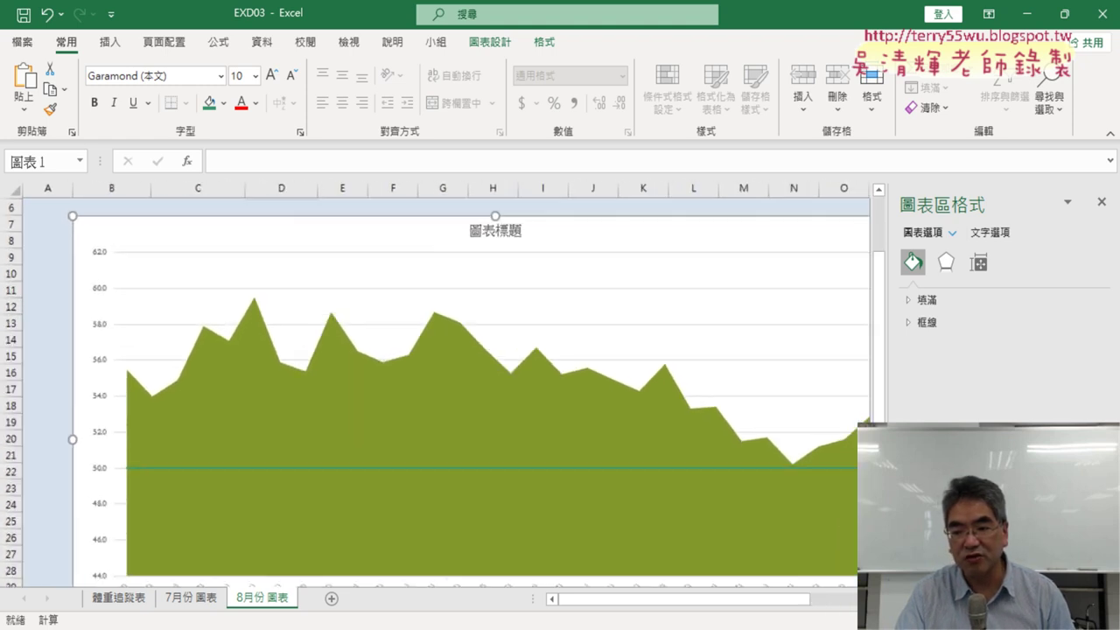
{"action": "scroll", "coordinate": [488, 349], "scroll_direction": "up", "scroll_amount": 2}
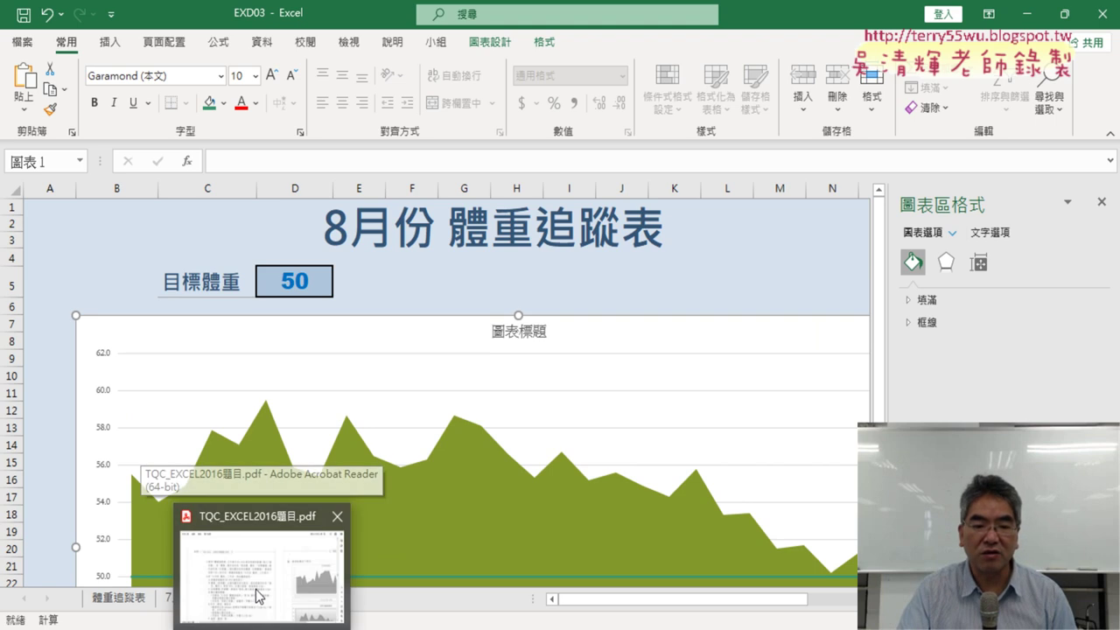
{"action": "left_click", "coordinate": [262, 560]}
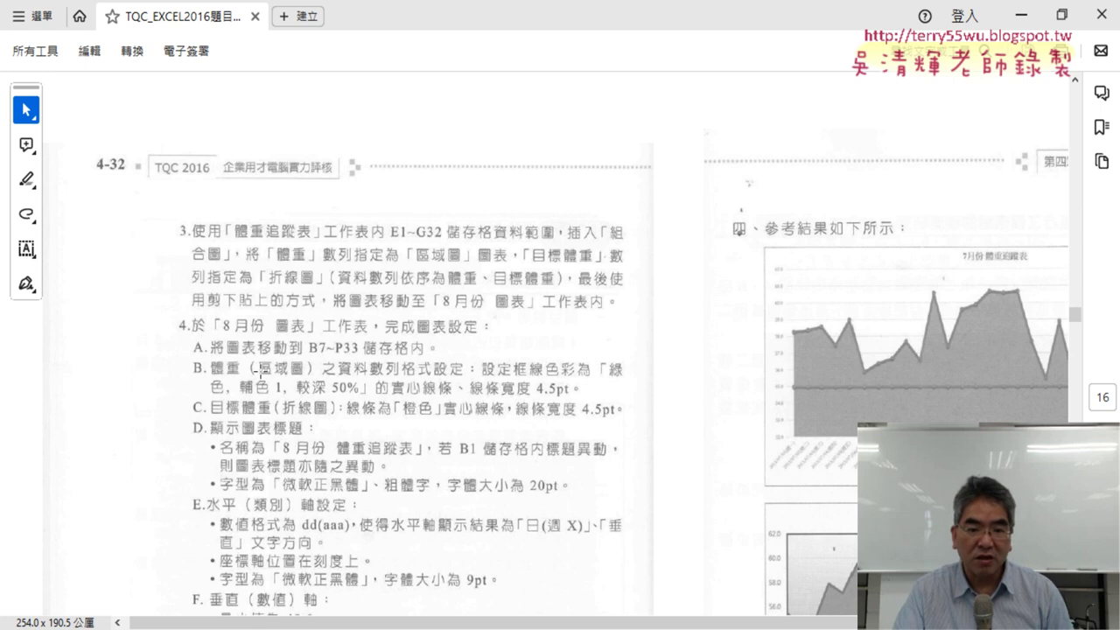
{"action": "scroll", "coordinate": [453, 371], "scroll_direction": "down", "scroll_amount": 1}
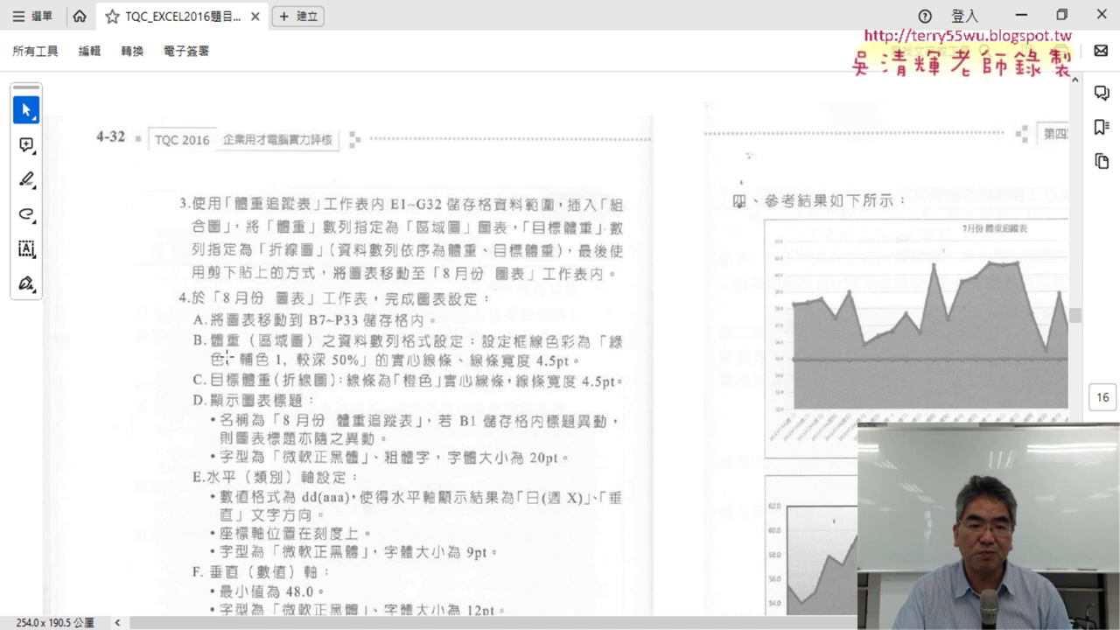
{"action": "scroll", "coordinate": [334, 351], "scroll_direction": "down", "scroll_amount": 1}
{"action": "scroll", "coordinate": [335, 351], "scroll_direction": "down", "scroll_amount": 1}
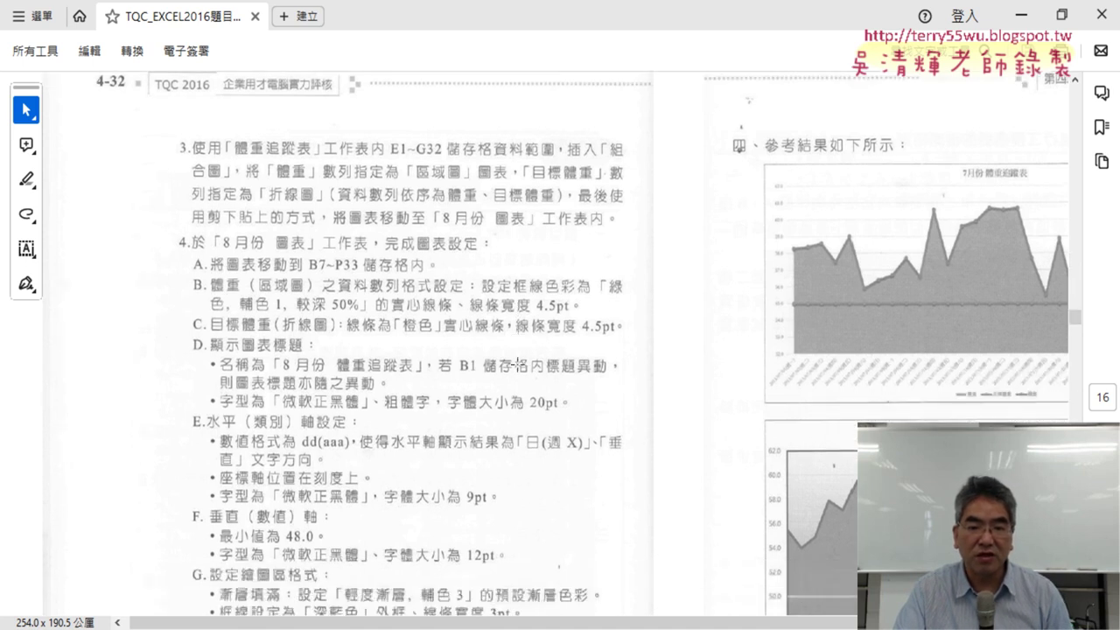
{"action": "scroll", "coordinate": [513, 313], "scroll_direction": "down", "scroll_amount": 1}
{"action": "scroll", "coordinate": [513, 313], "scroll_direction": "down", "scroll_amount": 1}
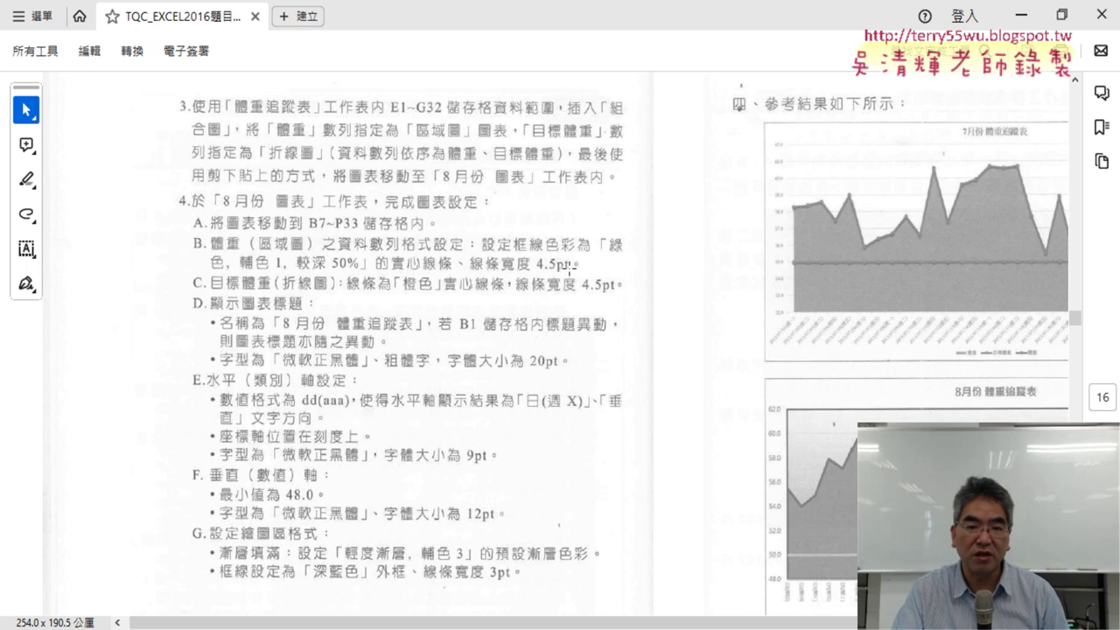
Return to the workbook and select the chart's 體重 area series
{"action": "left_click", "coordinate": [1022, 15]}
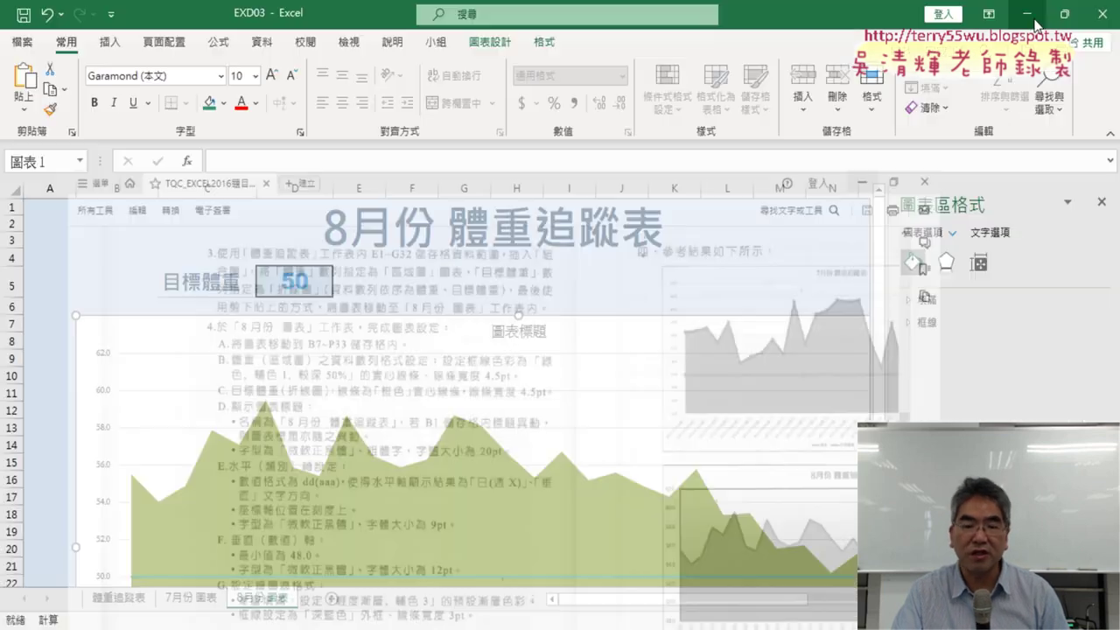
{"action": "scroll", "coordinate": [416, 495], "scroll_direction": "down", "scroll_amount": 2}
{"action": "scroll", "coordinate": [429, 490], "scroll_direction": "down", "scroll_amount": 2}
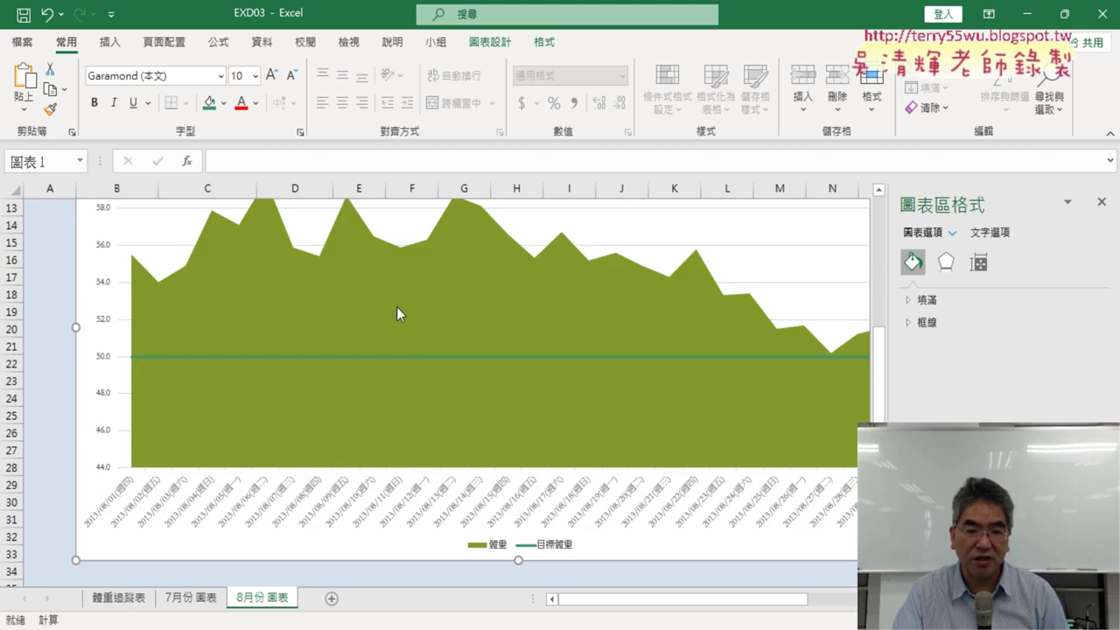
{"action": "scroll", "coordinate": [396, 314], "scroll_direction": "up", "scroll_amount": 2}
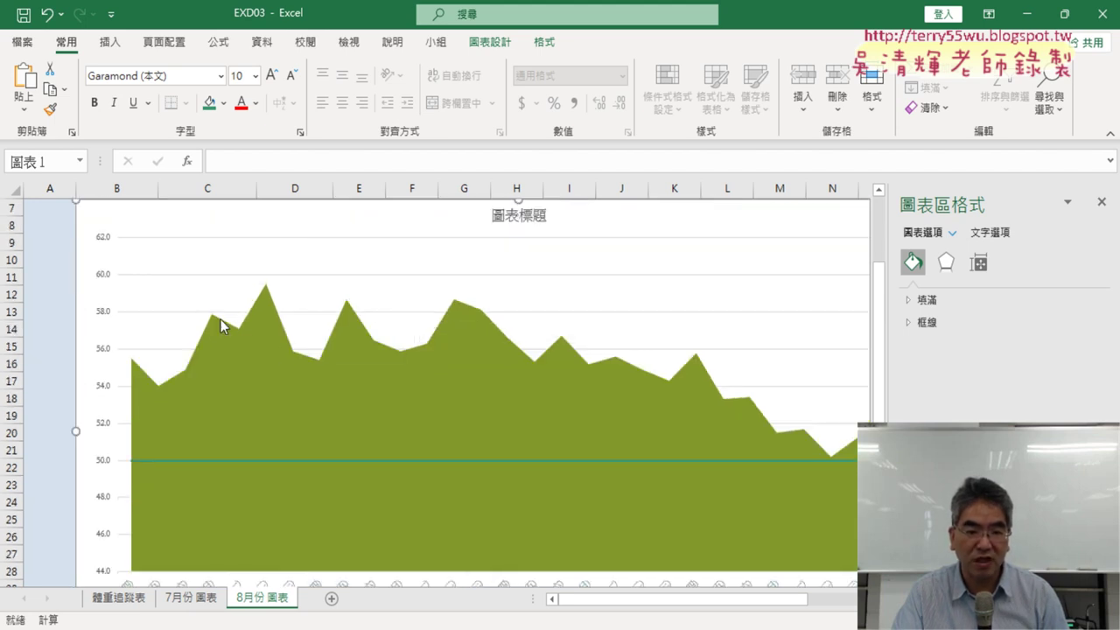
{"action": "left_click", "coordinate": [347, 366]}
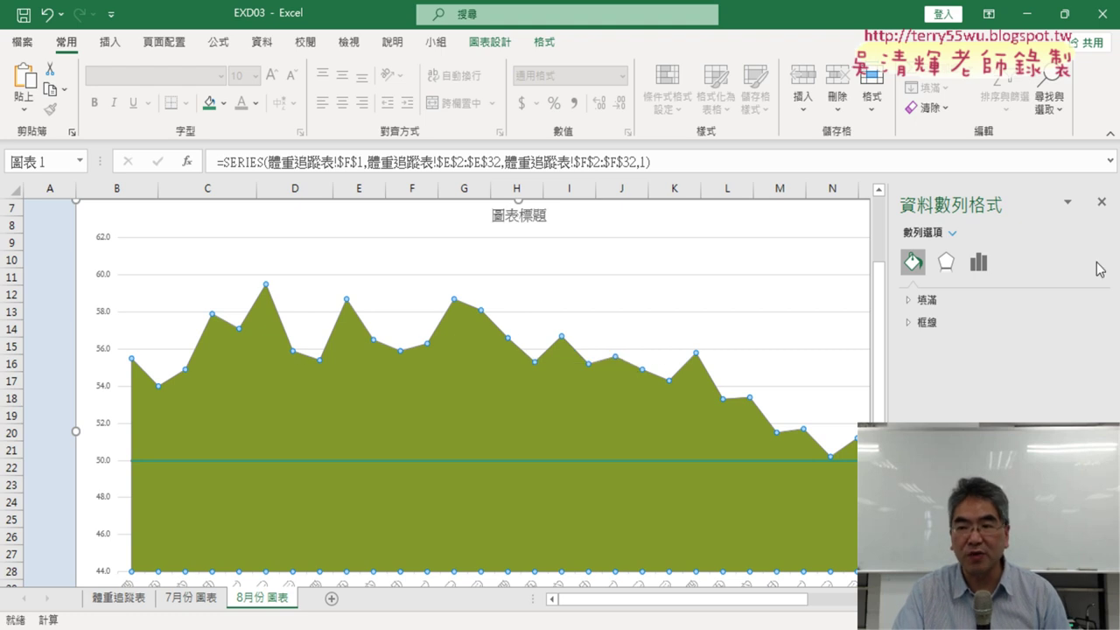
{"action": "left_click", "coordinate": [1102, 201]}
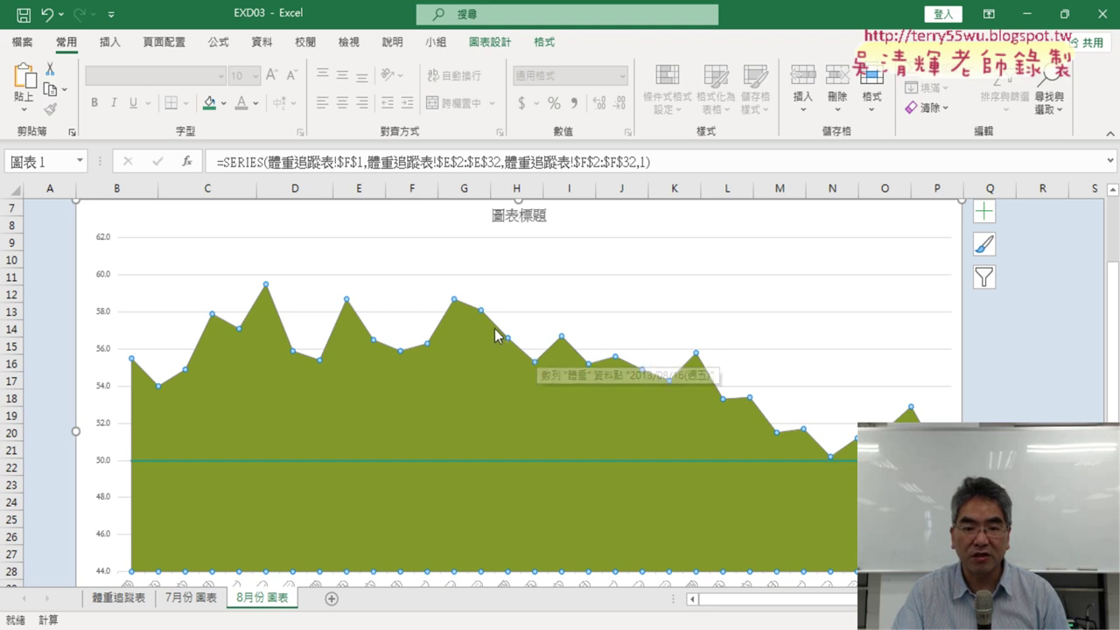
Give the 體重 area series a dark solid border
{"action": "right_click", "coordinate": [534, 359]}
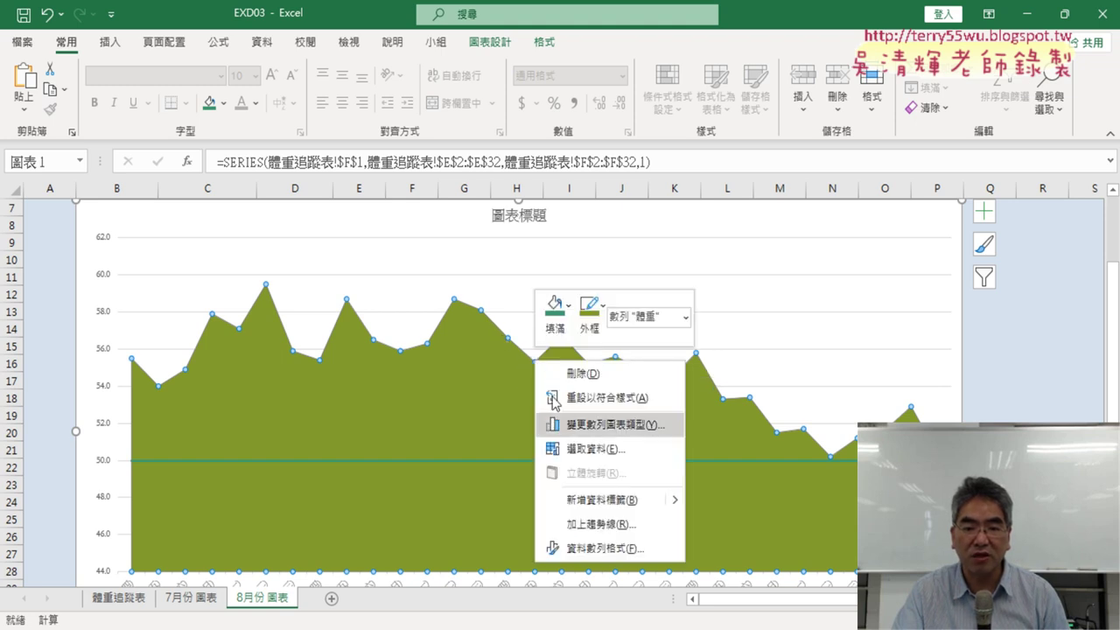
{"action": "left_click", "coordinate": [609, 551]}
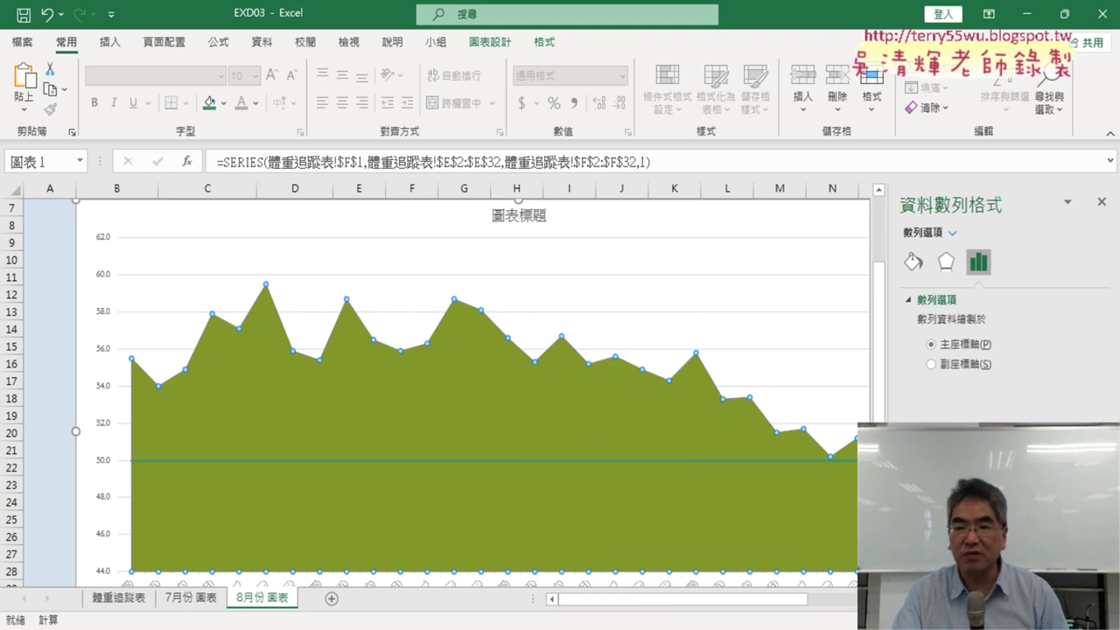
{"action": "left_click", "coordinate": [914, 262]}
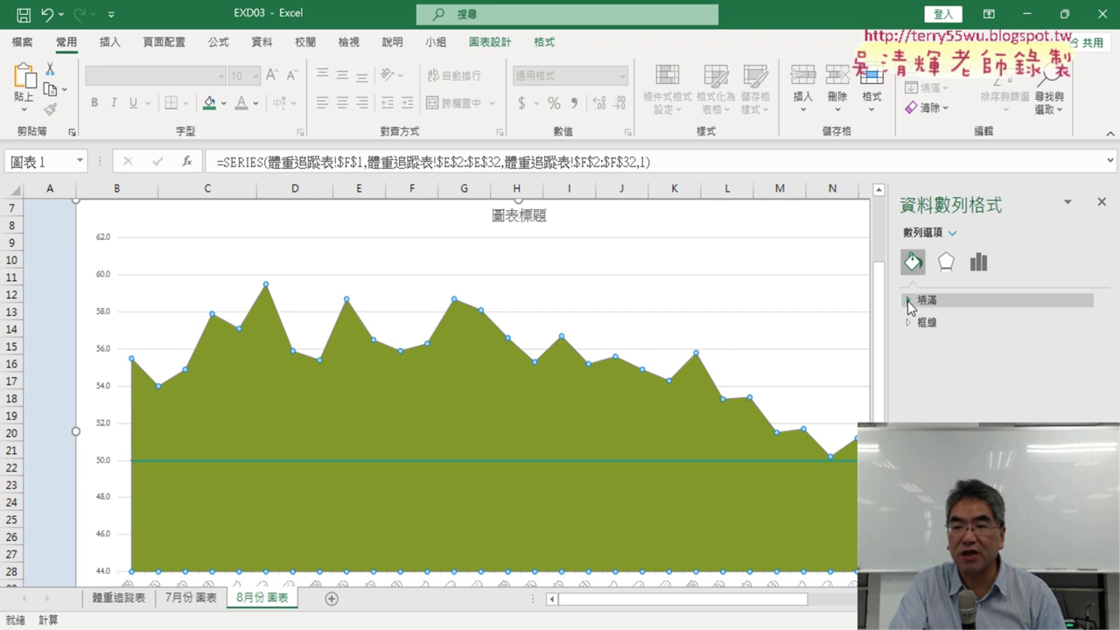
{"action": "left_click", "coordinate": [906, 323]}
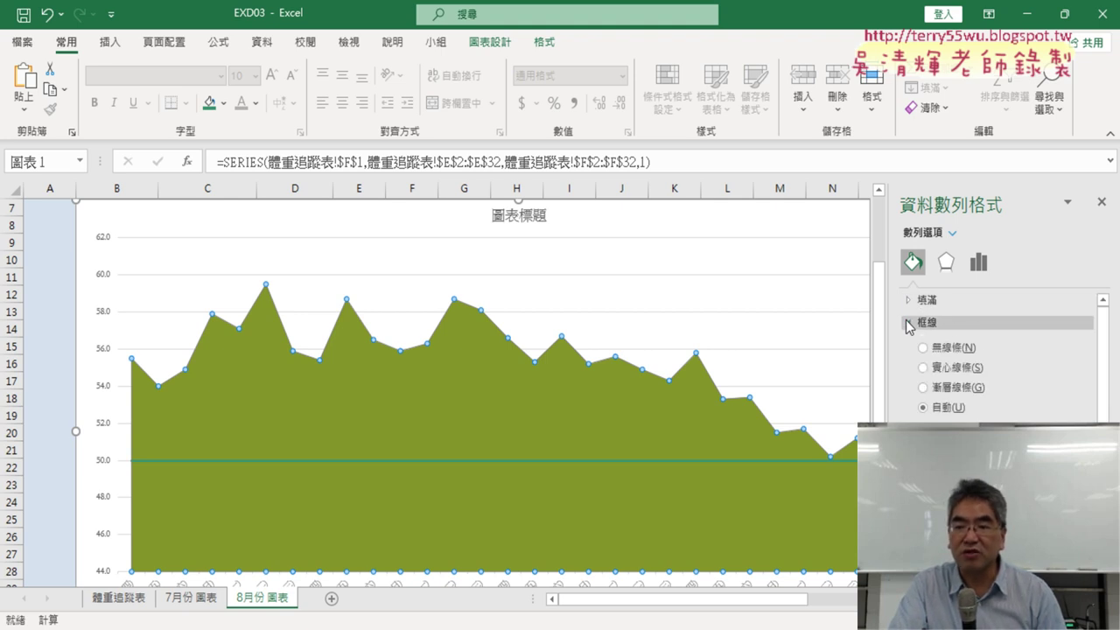
{"action": "left_click", "coordinate": [1050, 438]}
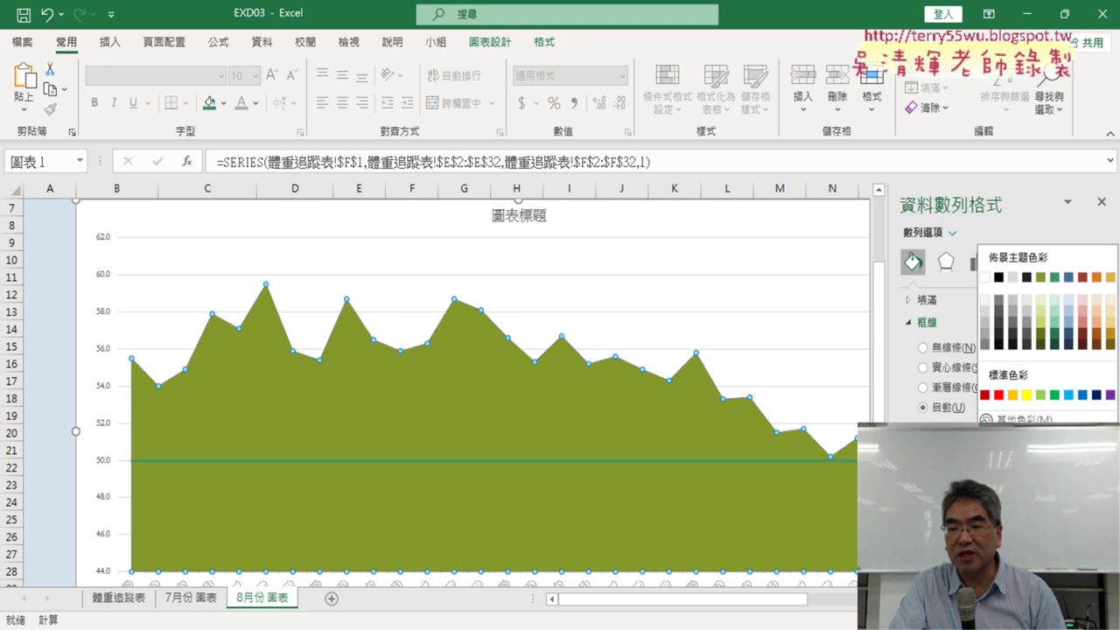
{"action": "left_click", "coordinate": [1042, 346]}
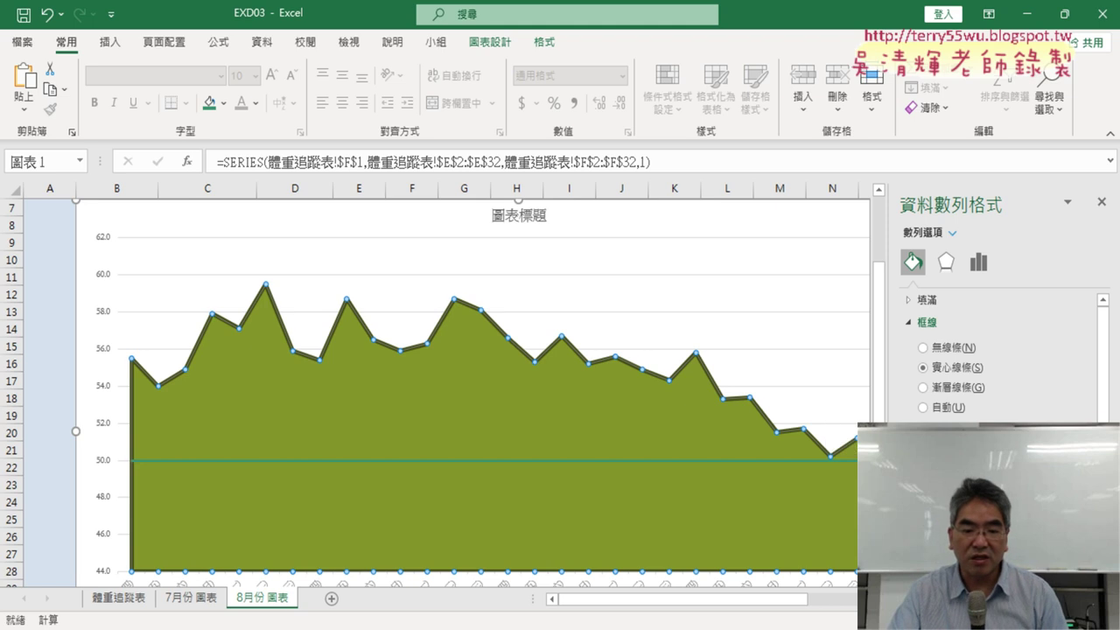
Check the exam instructions PDF, then come back to the chart
{"action": "key", "text": "alt+Tab"}
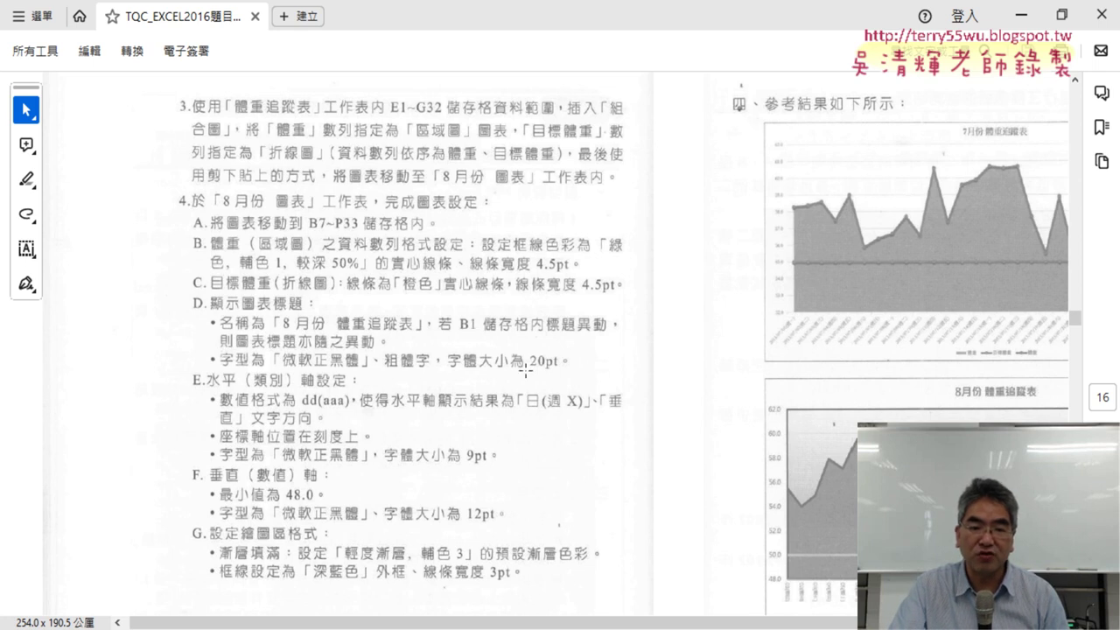
{"action": "left_click", "coordinate": [1021, 15]}
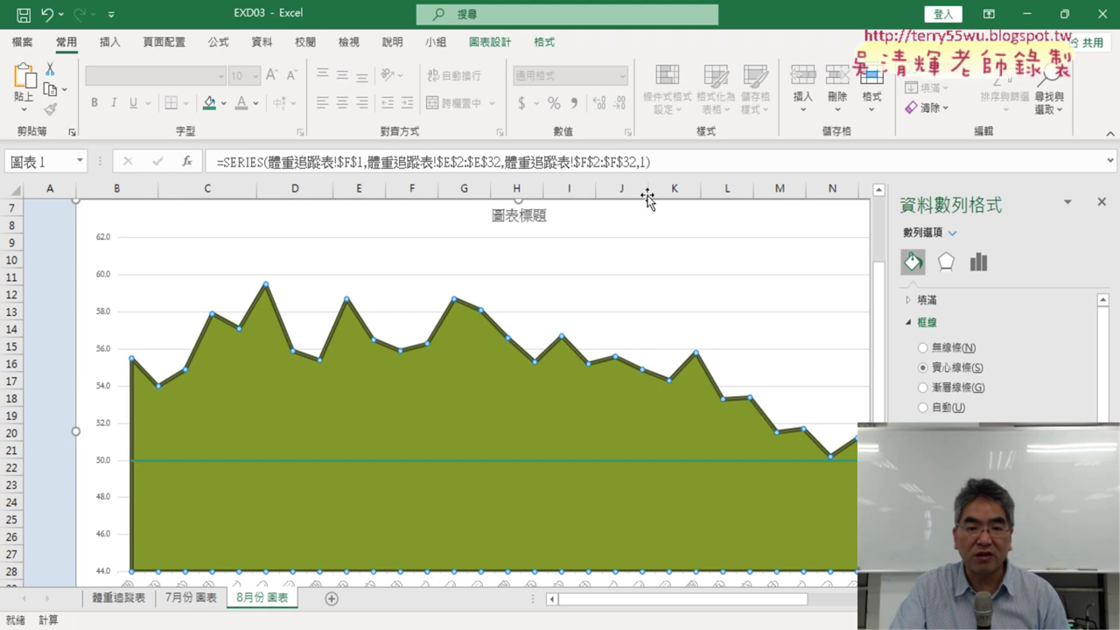
{"action": "scroll", "coordinate": [490, 281], "scroll_direction": "up", "scroll_amount": 1}
Set the chart title formula to =B1 so it shows 8月份 體重追蹤表
{"action": "left_click", "coordinate": [515, 282]}
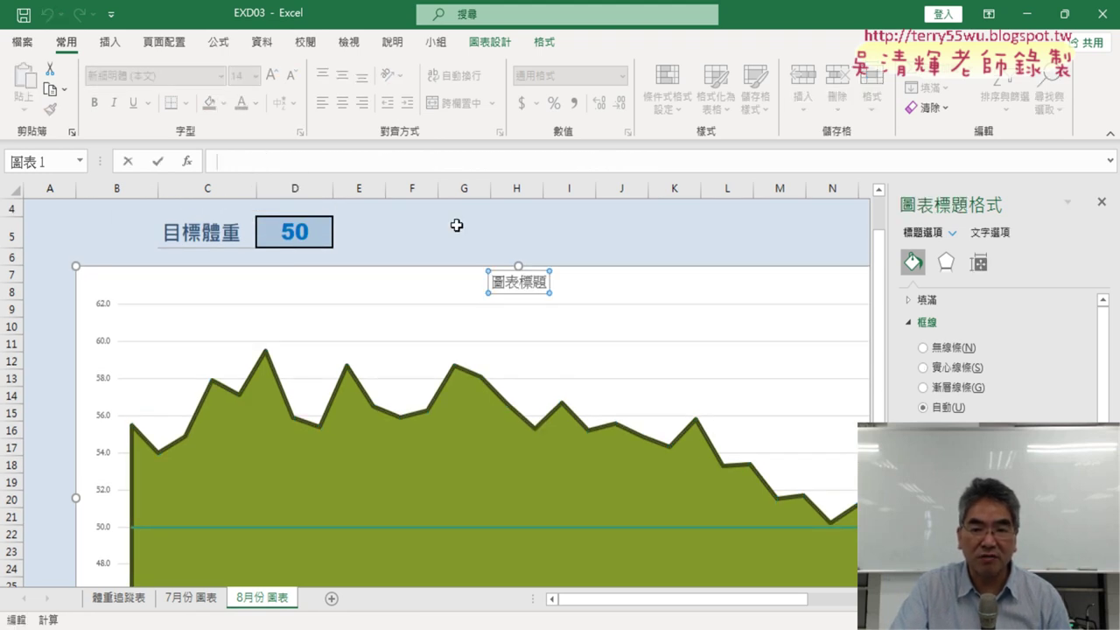
{"action": "scroll", "coordinate": [490, 232], "scroll_direction": "up", "scroll_amount": 1}
{"action": "type", "text": "="}
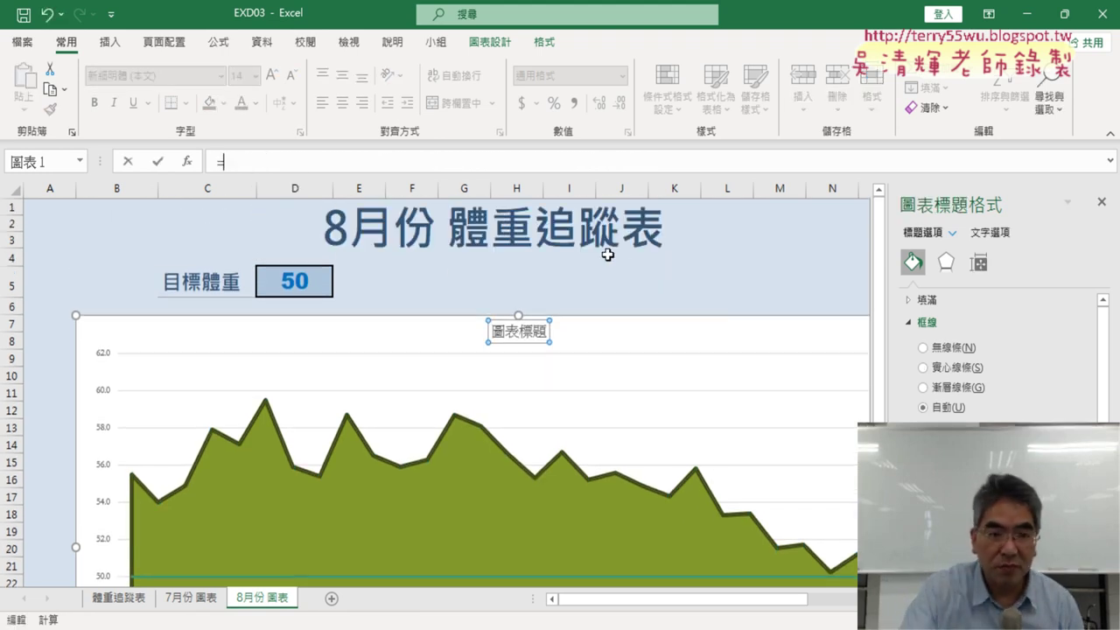
{"action": "left_click", "coordinate": [124, 210]}
{"action": "left_click_drag", "start_coordinate": [324, 162], "coordinate": [463, 160]}
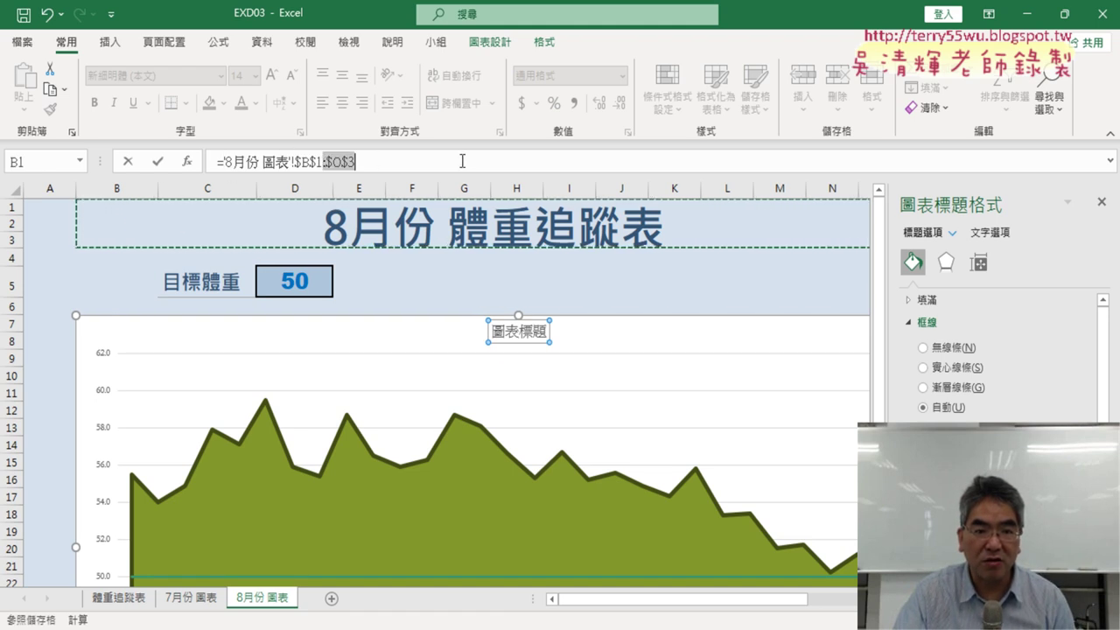
{"action": "key", "text": "Delete"}
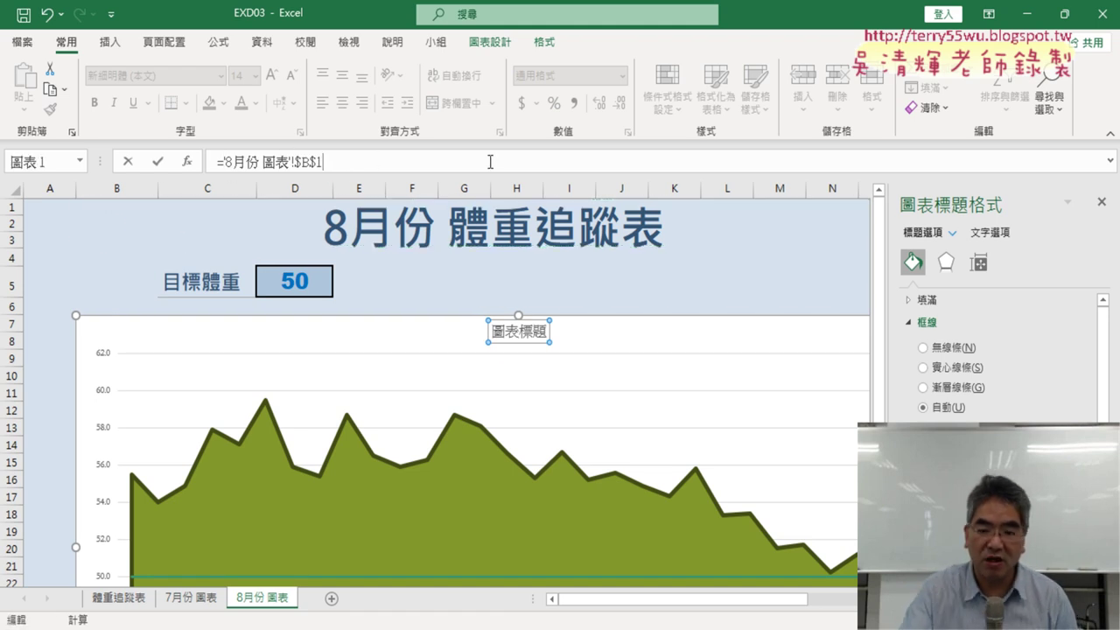
{"action": "key", "text": "Return"}
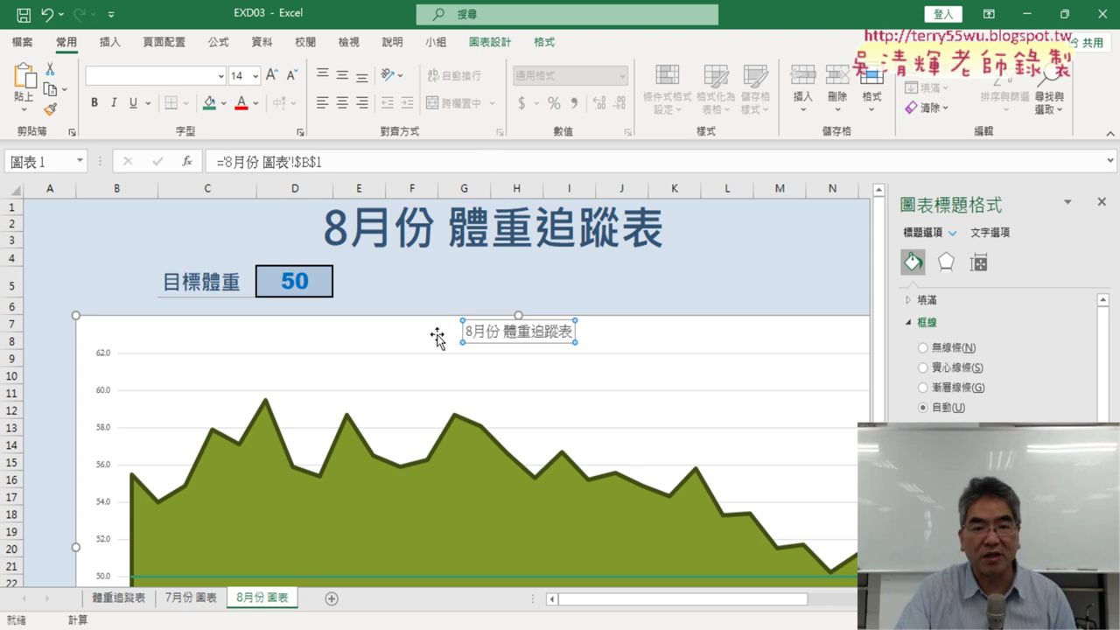
Set the 8月份 體重追蹤表 title to size 20, font 微軟正黑體, and bold
{"action": "left_click", "coordinate": [255, 76]}
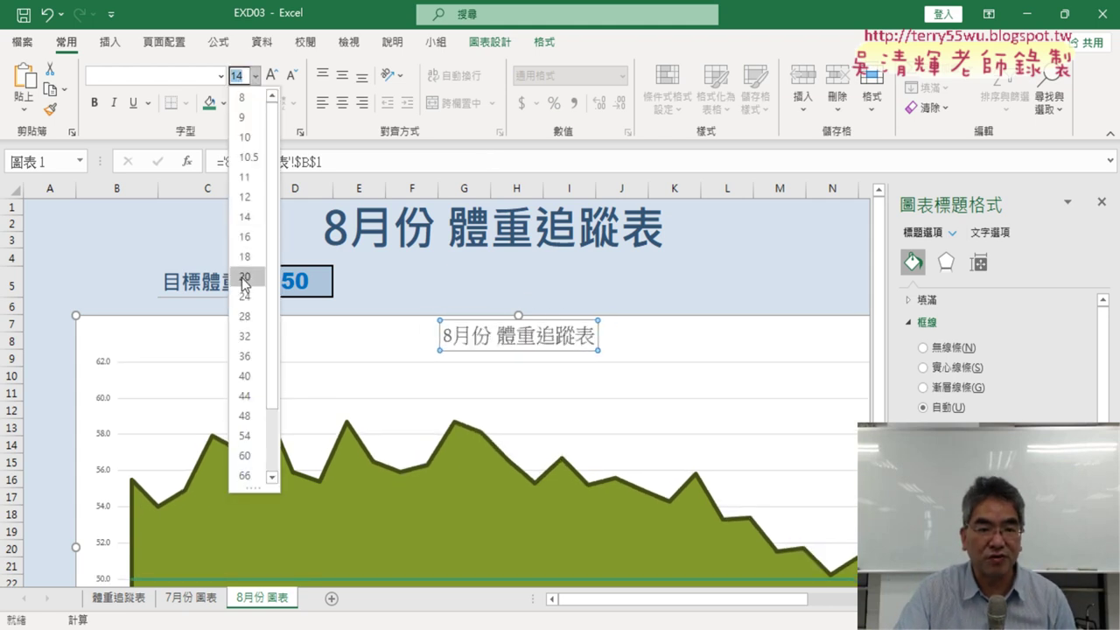
{"action": "left_click", "coordinate": [241, 312]}
{"action": "left_click", "coordinate": [221, 76]}
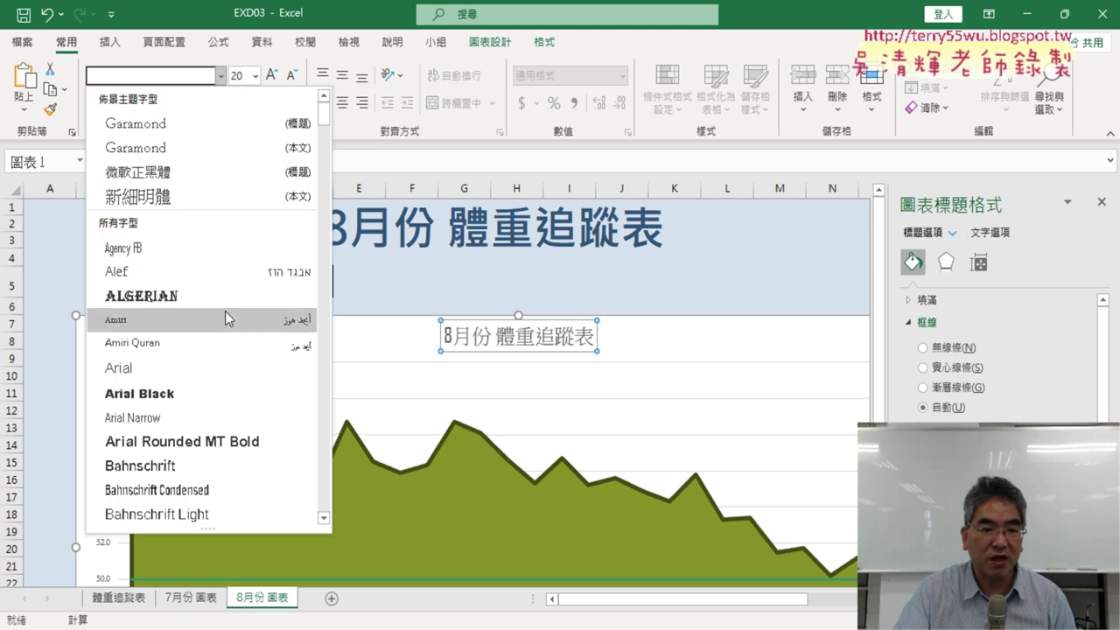
{"action": "scroll", "coordinate": [224, 312], "scroll_direction": "down", "scroll_amount": 5}
{"action": "scroll", "coordinate": [225, 312], "scroll_direction": "up", "scroll_amount": 2}
{"action": "scroll", "coordinate": [225, 318], "scroll_direction": "up", "scroll_amount": 5}
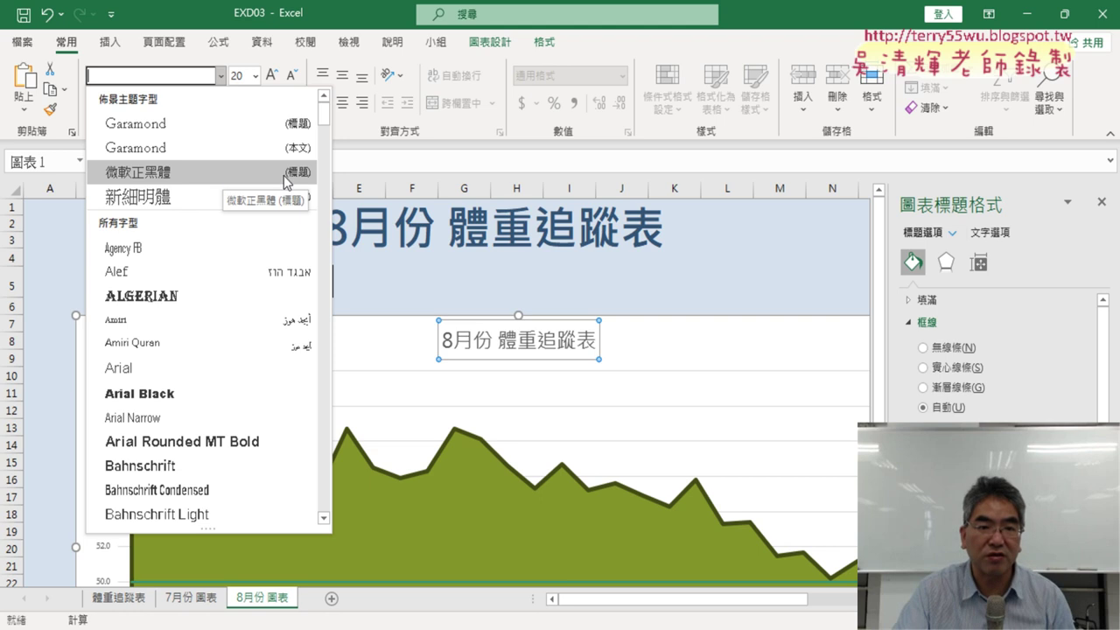
{"action": "scroll", "coordinate": [225, 263], "scroll_direction": "down", "scroll_amount": 3}
{"action": "scroll", "coordinate": [225, 262], "scroll_direction": "down", "scroll_amount": 4}
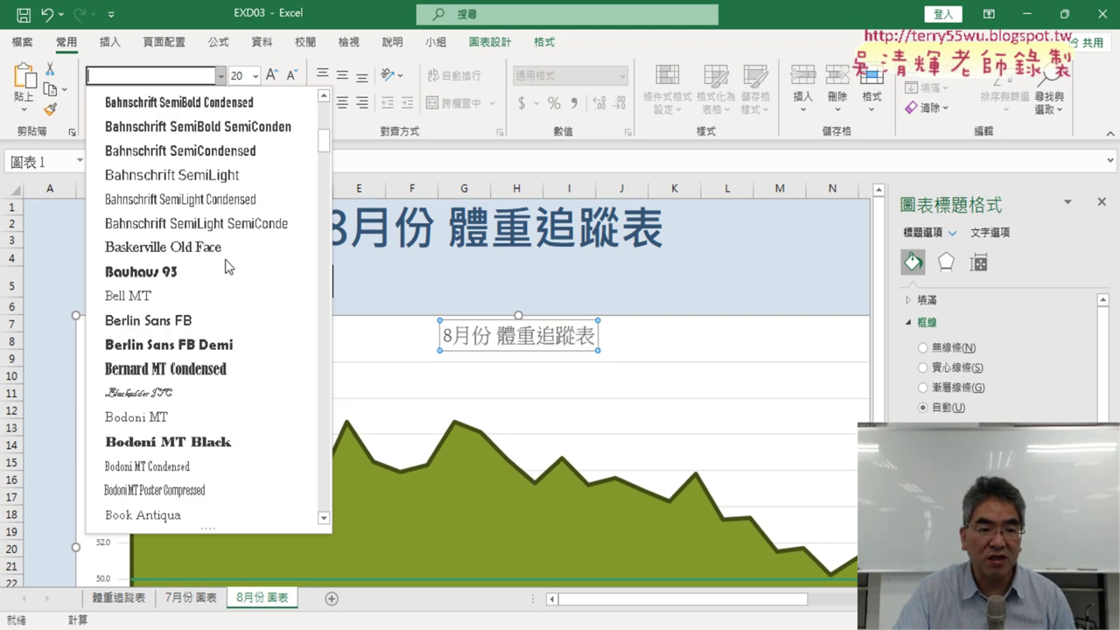
{"action": "scroll", "coordinate": [225, 263], "scroll_direction": "down", "scroll_amount": 4}
{"action": "scroll", "coordinate": [225, 262], "scroll_direction": "down", "scroll_amount": 4}
{"action": "scroll", "coordinate": [225, 263], "scroll_direction": "down", "scroll_amount": 3}
{"action": "scroll", "coordinate": [224, 263], "scroll_direction": "down", "scroll_amount": 7}
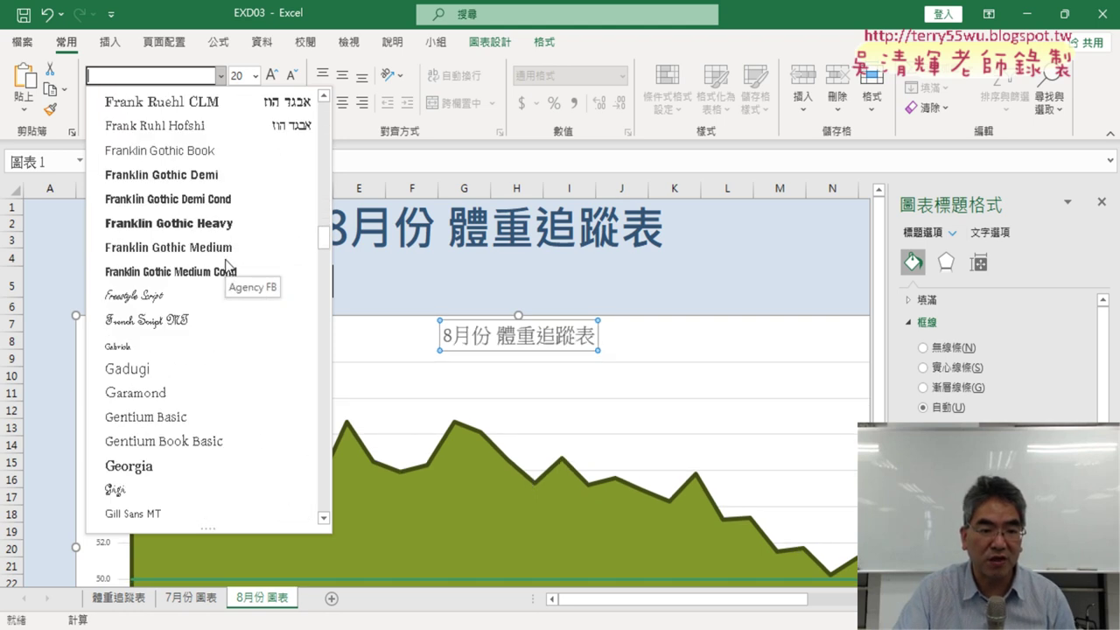
{"action": "scroll", "coordinate": [224, 263], "scroll_direction": "down", "scroll_amount": 3}
{"action": "scroll", "coordinate": [225, 262], "scroll_direction": "down", "scroll_amount": 4}
{"action": "scroll", "coordinate": [225, 263], "scroll_direction": "down", "scroll_amount": 5}
{"action": "scroll", "coordinate": [225, 263], "scroll_direction": "down", "scroll_amount": 3}
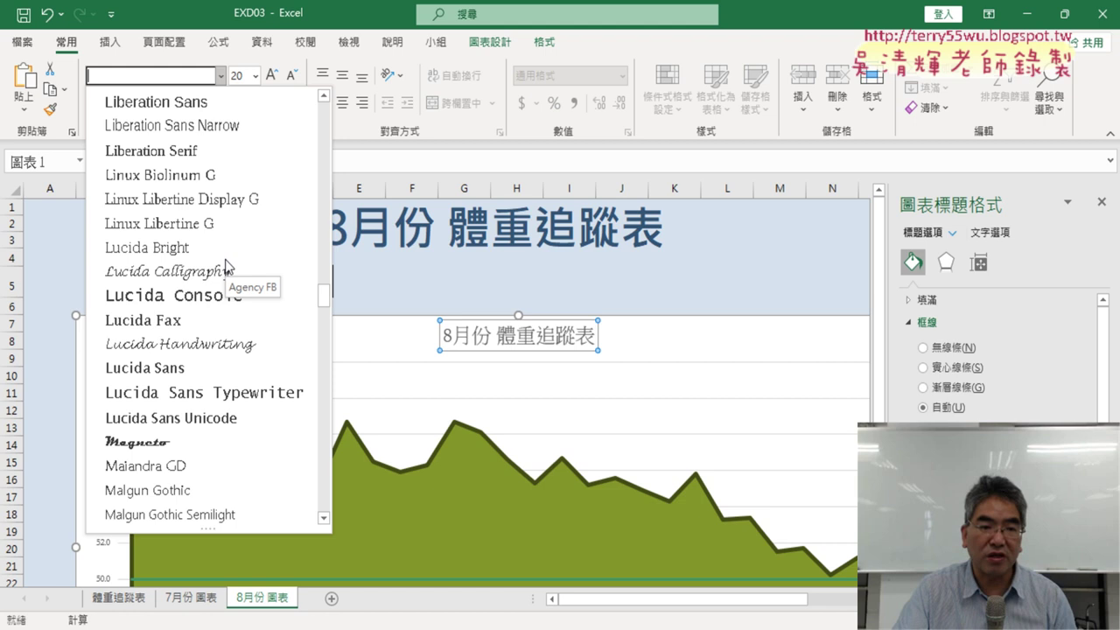
{"action": "scroll", "coordinate": [224, 262], "scroll_direction": "down", "scroll_amount": 4}
{"action": "scroll", "coordinate": [225, 263], "scroll_direction": "down", "scroll_amount": 4}
{"action": "scroll", "coordinate": [225, 259], "scroll_direction": "down", "scroll_amount": 4}
{"action": "scroll", "coordinate": [225, 259], "scroll_direction": "down", "scroll_amount": 7}
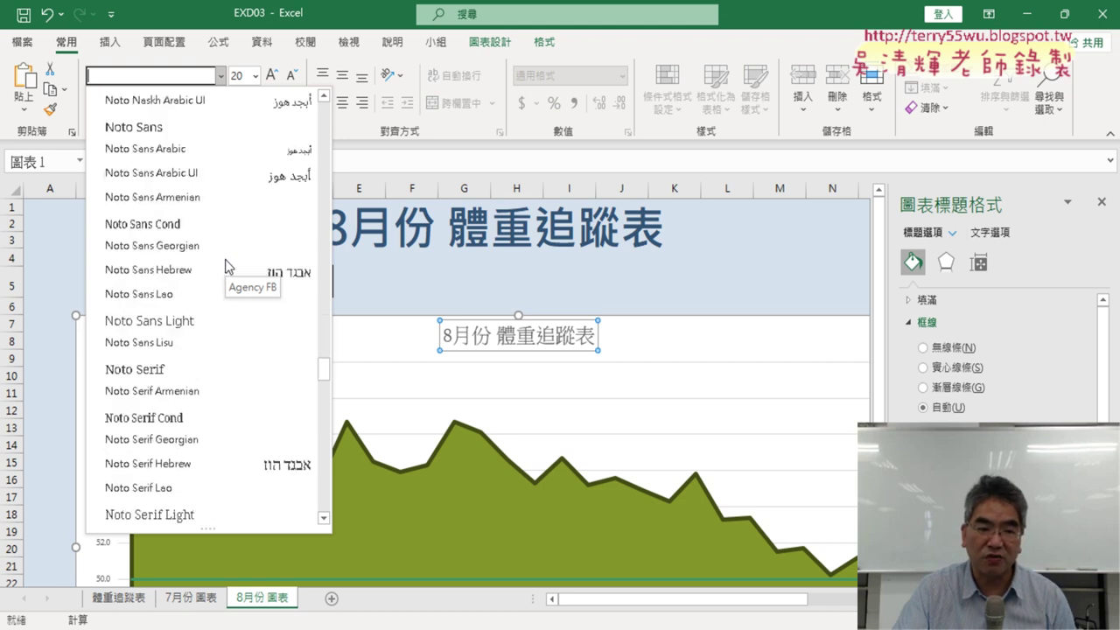
{"action": "scroll", "coordinate": [225, 259], "scroll_direction": "down", "scroll_amount": 4}
{"action": "scroll", "coordinate": [225, 259], "scroll_direction": "down", "scroll_amount": 3}
{"action": "scroll", "coordinate": [225, 262], "scroll_direction": "down", "scroll_amount": 6}
{"action": "scroll", "coordinate": [225, 262], "scroll_direction": "down", "scroll_amount": 4}
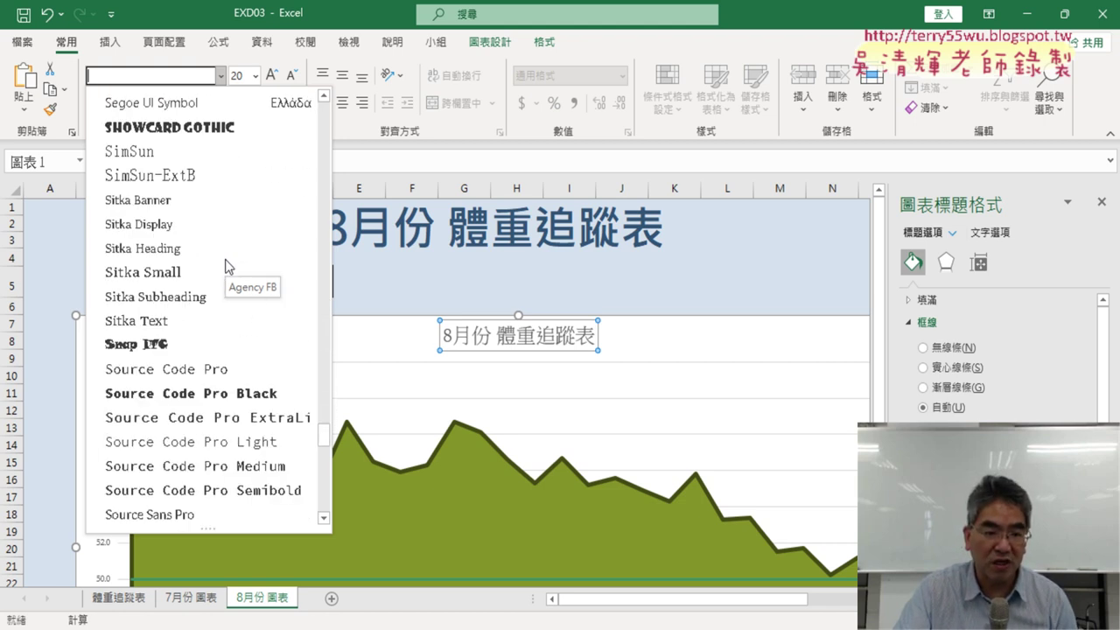
{"action": "scroll", "coordinate": [225, 262], "scroll_direction": "down", "scroll_amount": 9}
{"action": "scroll", "coordinate": [225, 262], "scroll_direction": "down", "scroll_amount": 4}
{"action": "scroll", "coordinate": [225, 259], "scroll_direction": "down", "scroll_amount": 4}
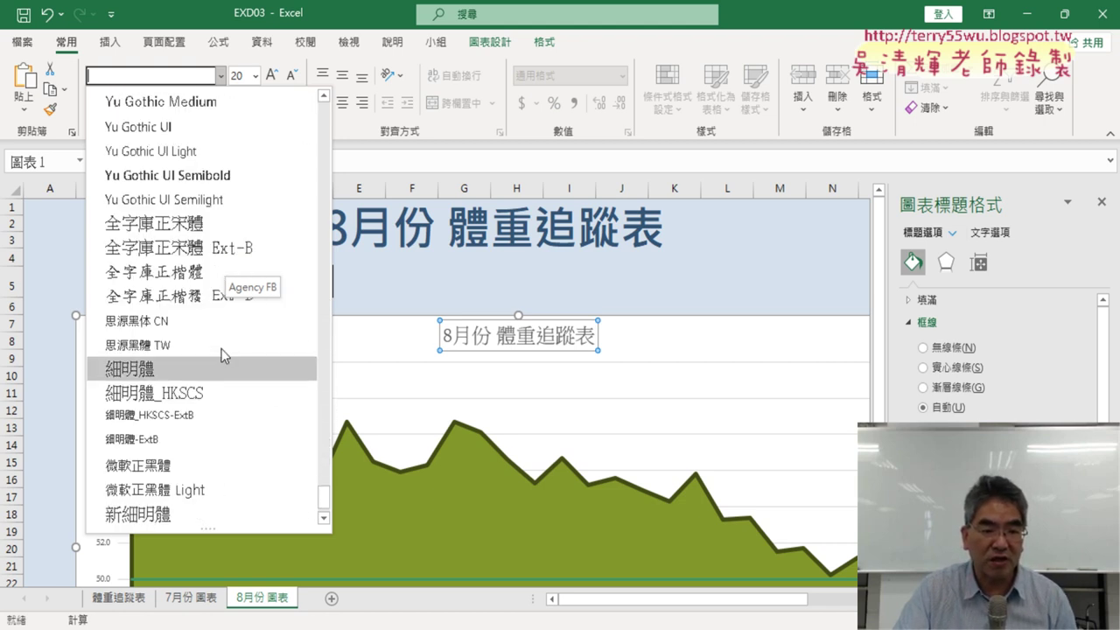
{"action": "left_click", "coordinate": [297, 469]}
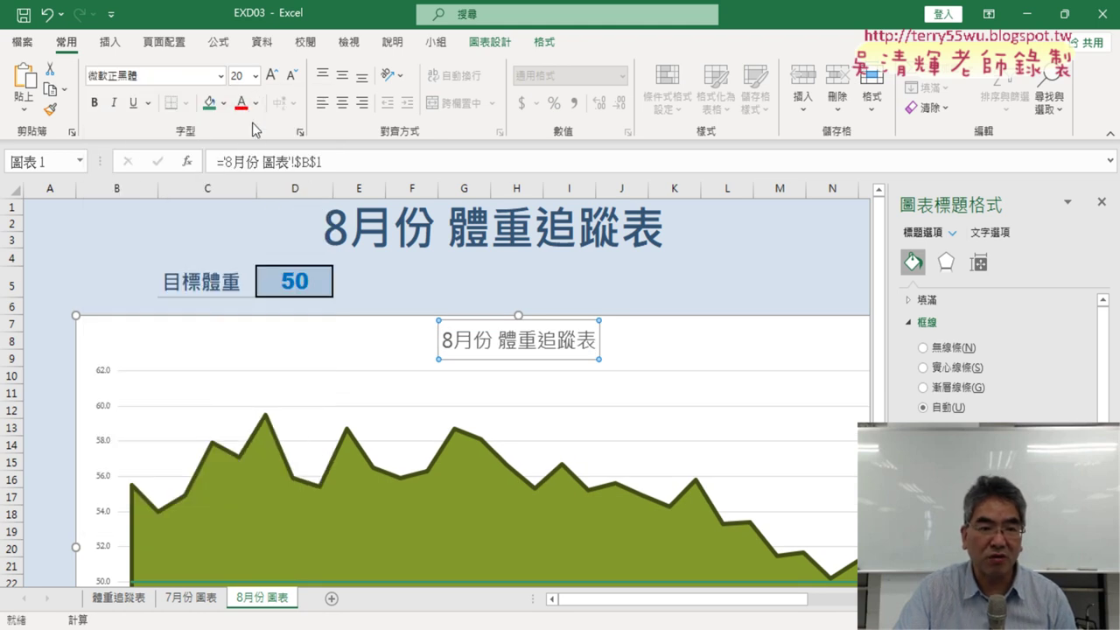
{"action": "left_click", "coordinate": [94, 103]}
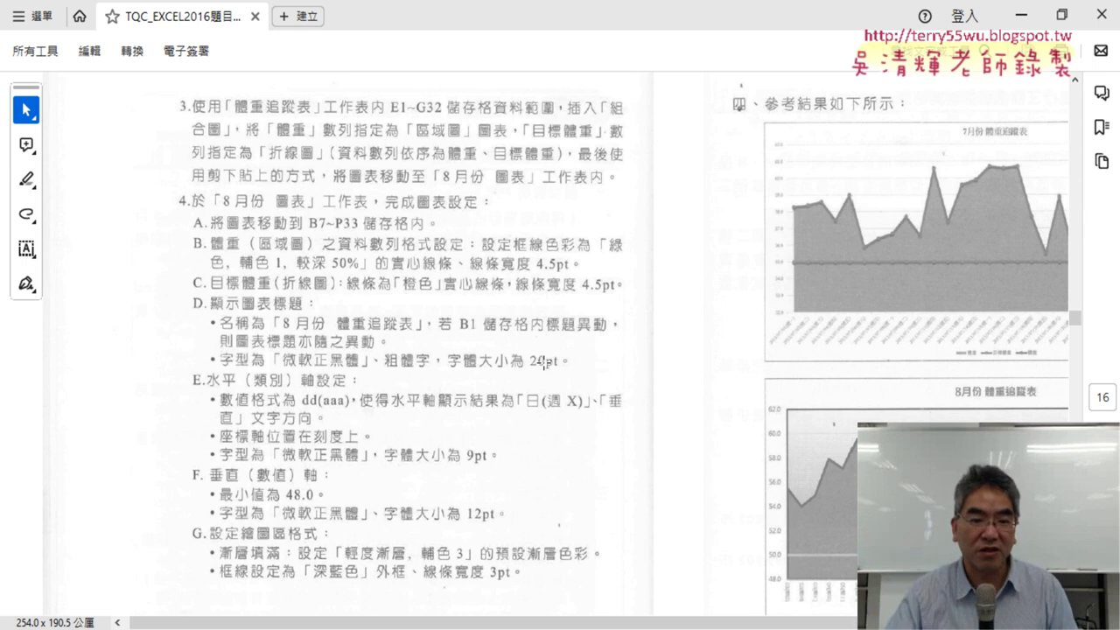
Read the axis requirements in sections E–G of the PDF, then return to the chart's date axis
{"action": "scroll", "coordinate": [349, 369], "scroll_direction": "down", "scroll_amount": 1}
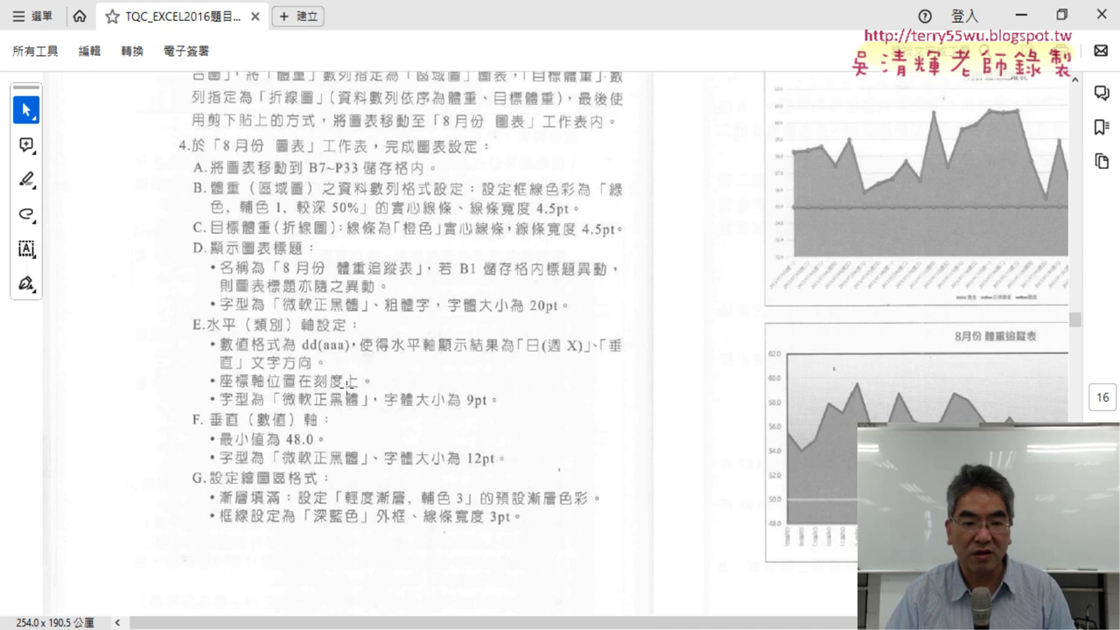
{"action": "left_click", "coordinate": [1021, 14]}
{"action": "scroll", "coordinate": [569, 421], "scroll_direction": "down", "scroll_amount": 4}
{"action": "scroll", "coordinate": [570, 419], "scroll_direction": "down", "scroll_amount": 2}
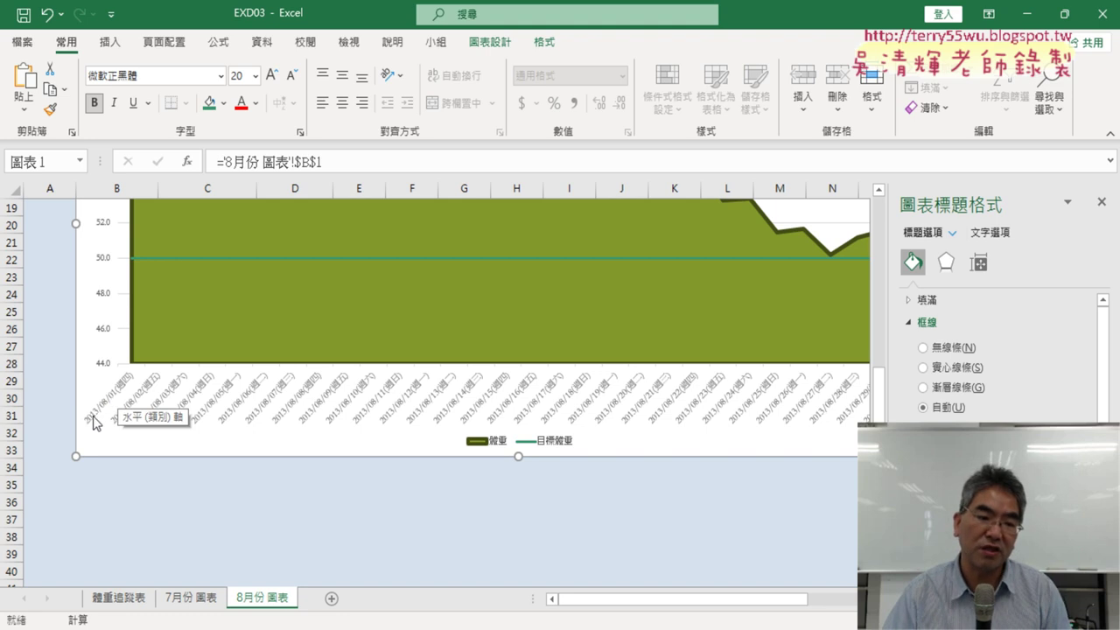
Open 座標軸格式 for the horizontal date axis and scroll through its Axis Options
{"action": "right_click", "coordinate": [224, 404]}
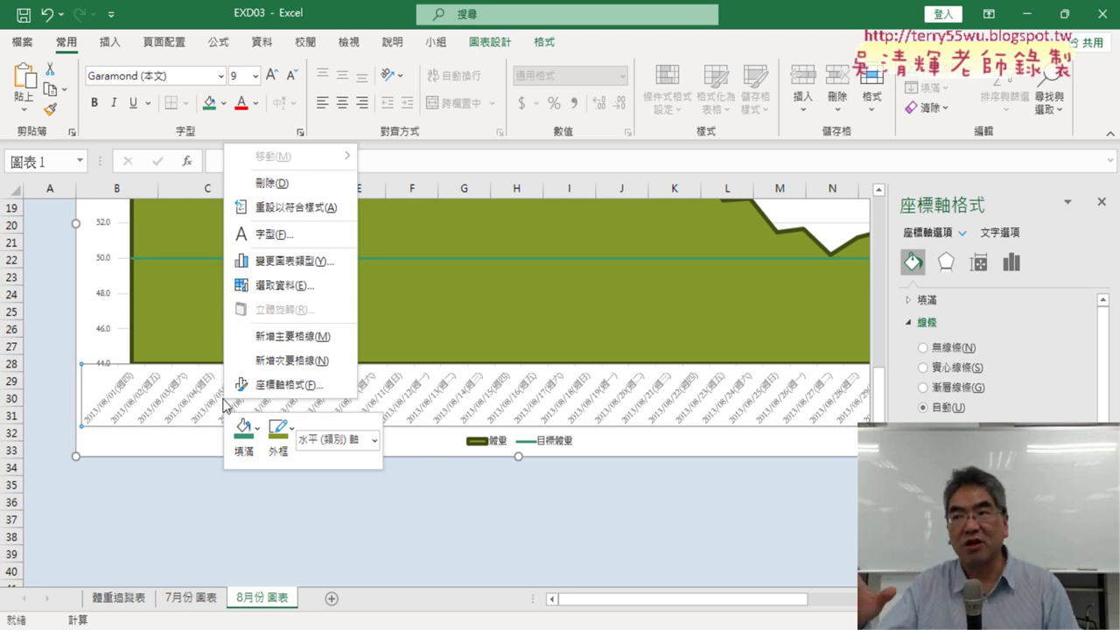
{"action": "left_click", "coordinate": [284, 384]}
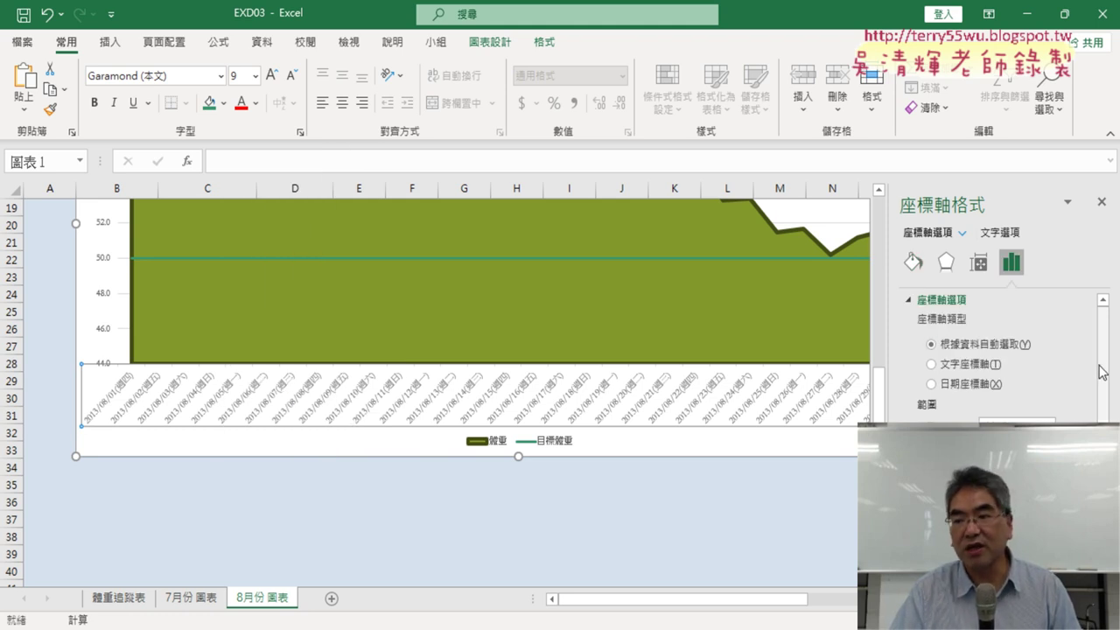
{"action": "left_click_drag", "start_coordinate": [1105, 367], "coordinate": [1108, 442]}
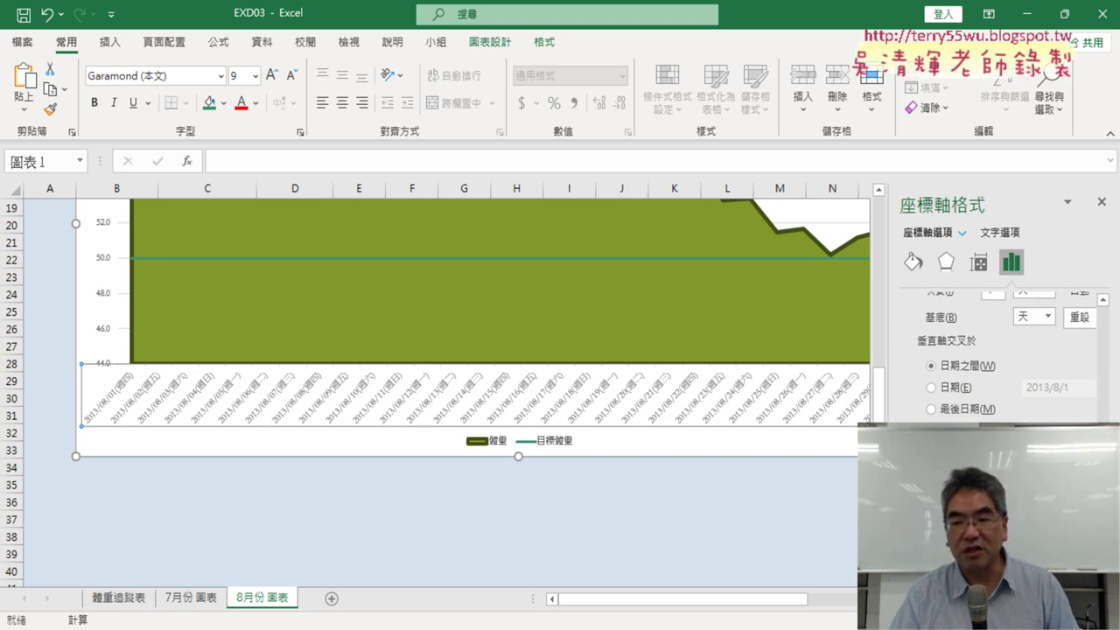
Apply the dd(aaa) number format to the date axis labels, then switch to the PDF
{"action": "left_click_drag", "start_coordinate": [1107, 442], "coordinate": [1108, 490]}
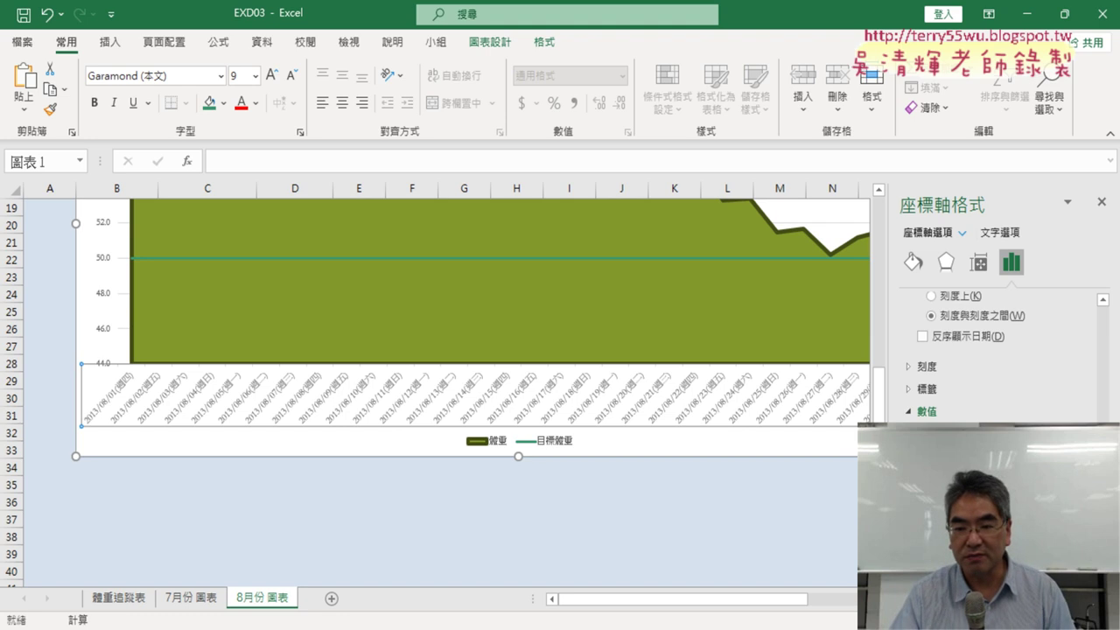
{"action": "scroll", "coordinate": [472, 385], "scroll_direction": "down", "scroll_amount": 2}
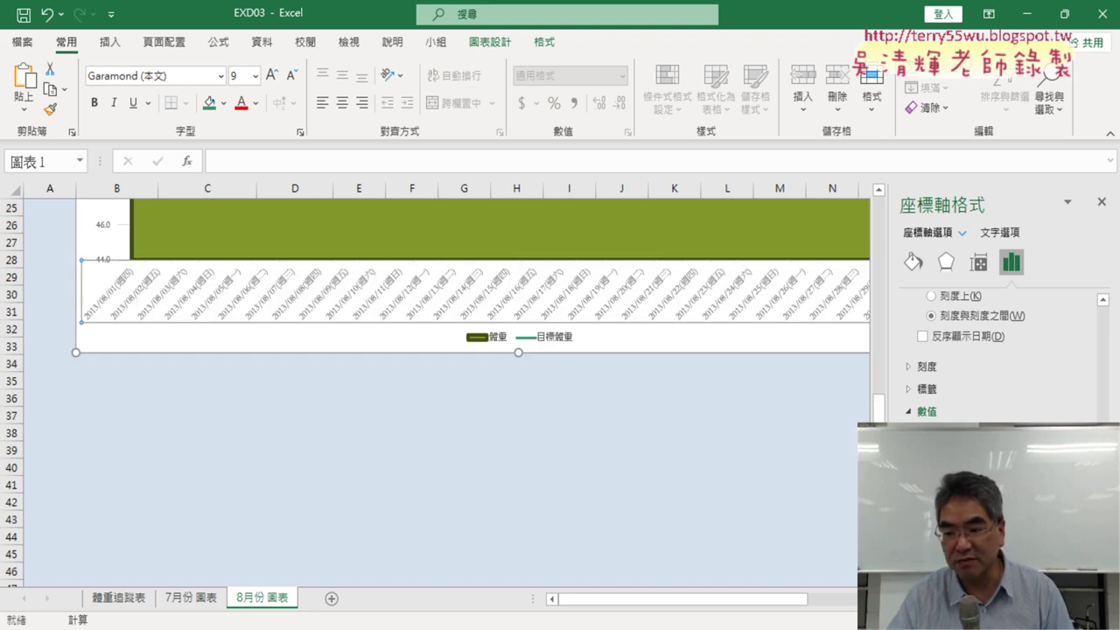
{"action": "key", "text": "Return"}
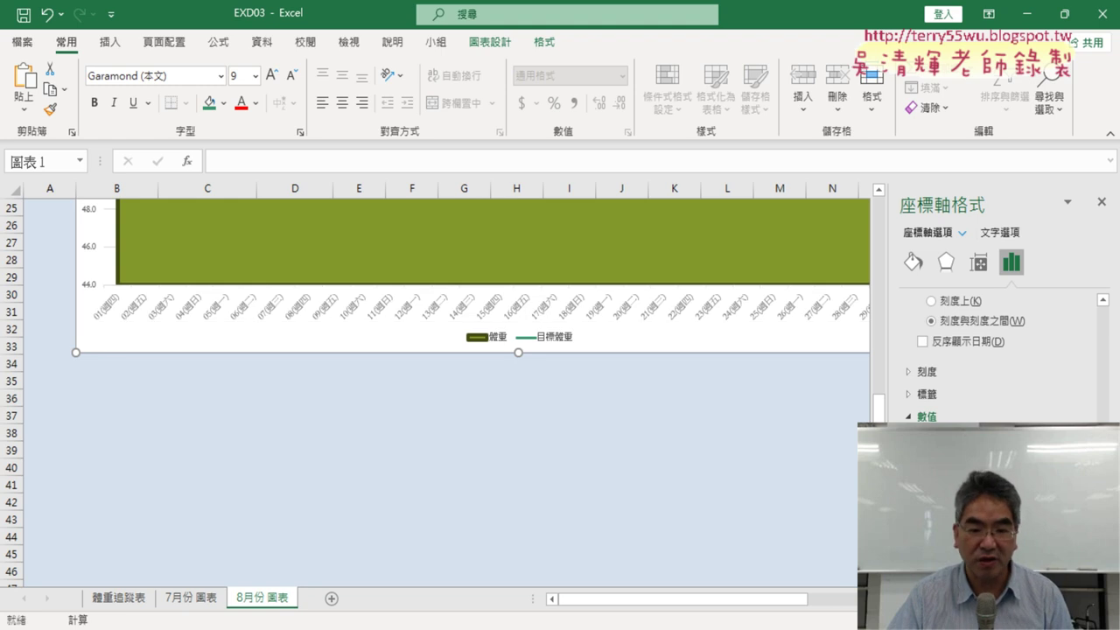
{"action": "key", "text": "alt+Tab"}
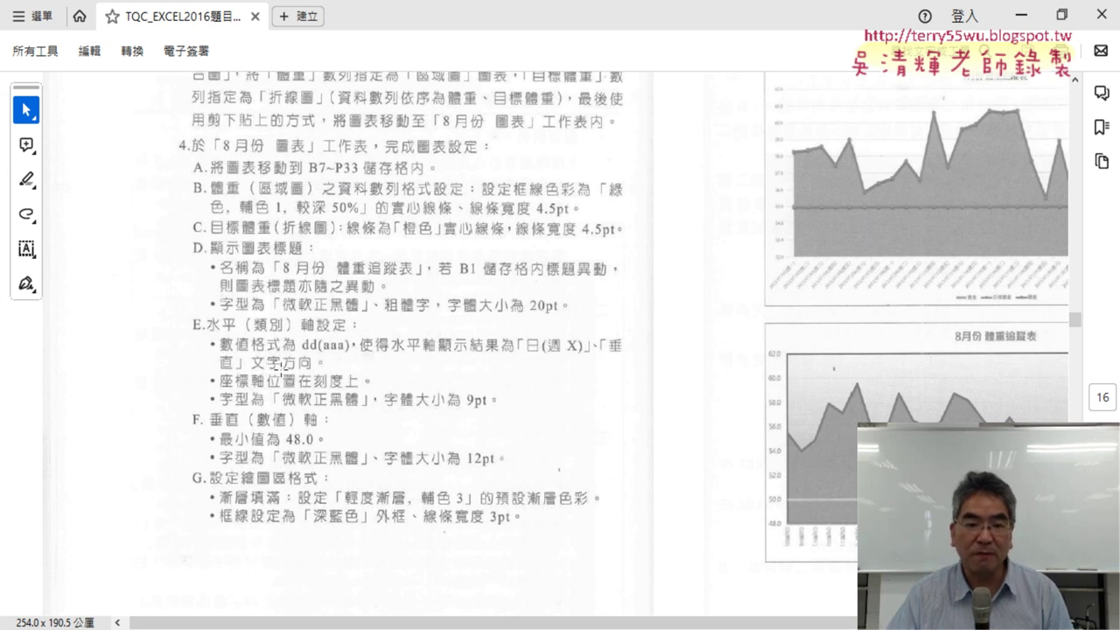
Make the date axis labels' text direction vertical, then bring the instructions PDF back
{"action": "left_click", "coordinate": [1020, 15]}
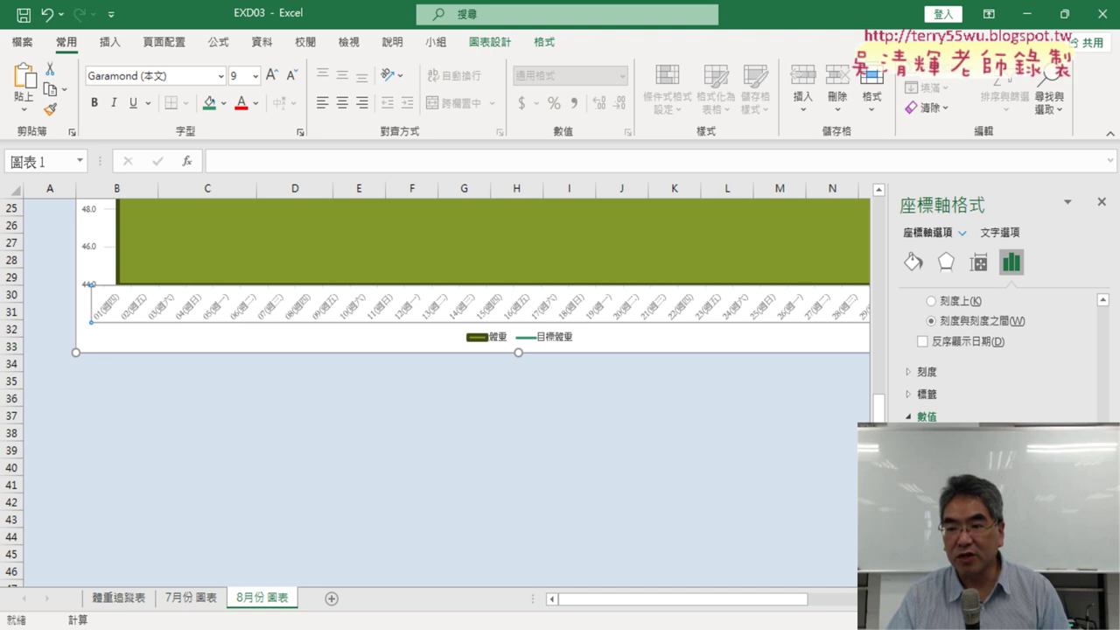
{"action": "scroll", "coordinate": [1115, 335], "scroll_direction": "up", "scroll_amount": 3}
{"action": "scroll", "coordinate": [1116, 335], "scroll_direction": "up", "scroll_amount": 3}
{"action": "scroll", "coordinate": [1116, 335], "scroll_direction": "up", "scroll_amount": 3}
{"action": "scroll", "coordinate": [1115, 335], "scroll_direction": "up", "scroll_amount": 3}
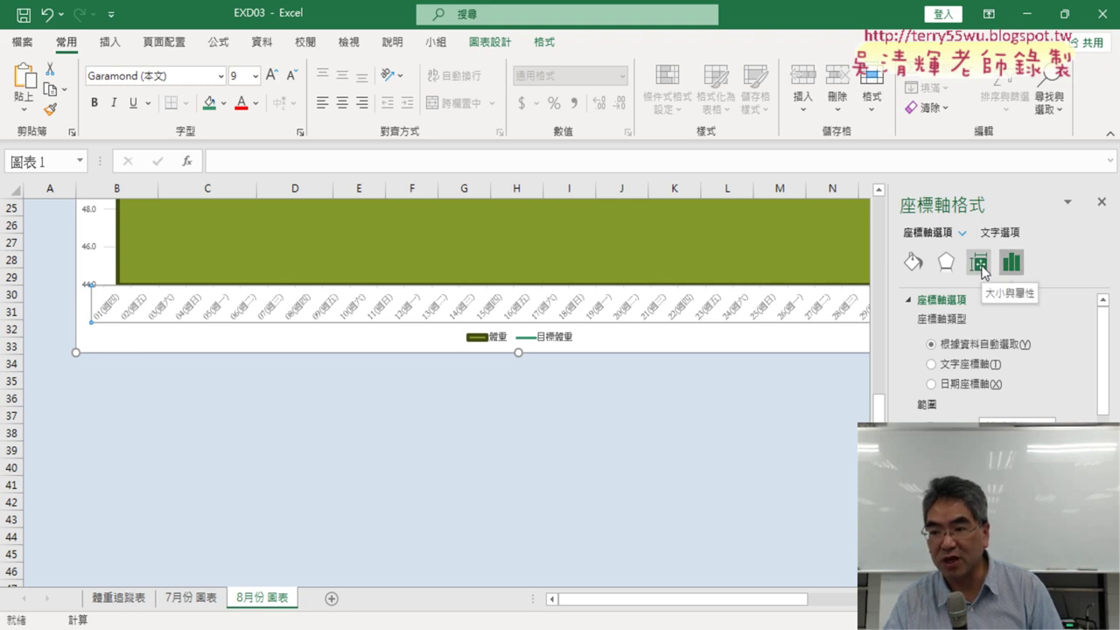
{"action": "left_click", "coordinate": [980, 264]}
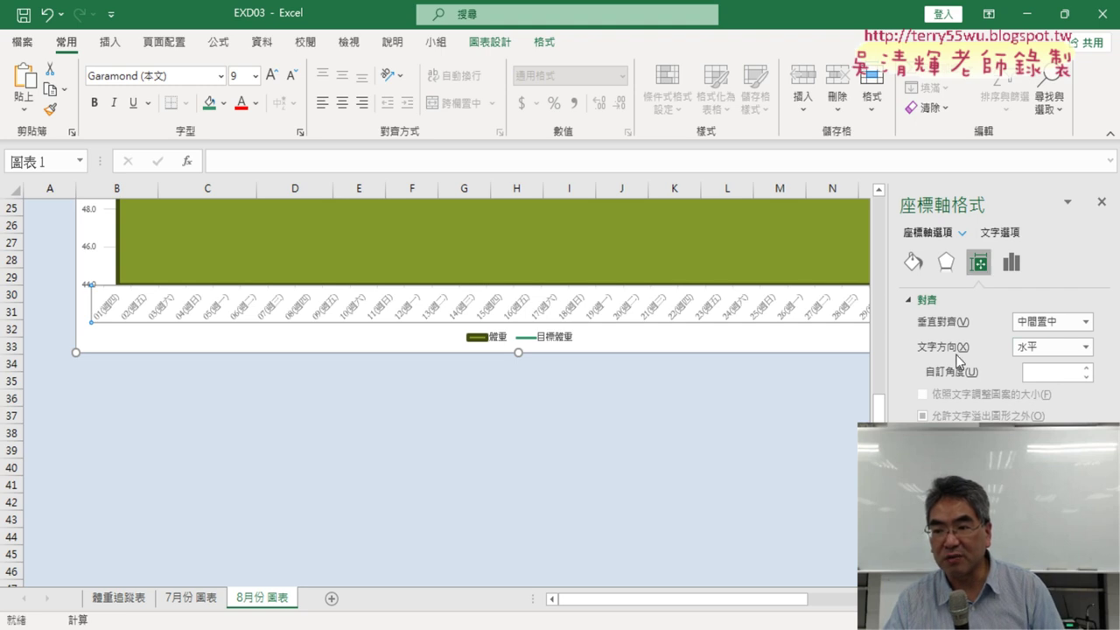
{"action": "left_click", "coordinate": [1051, 346]}
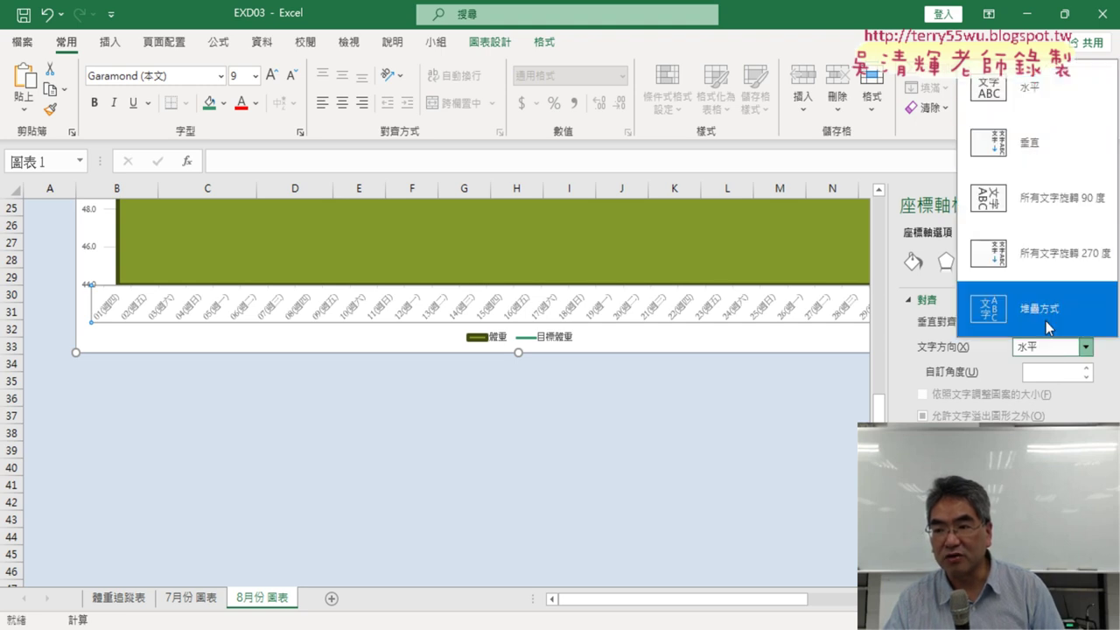
{"action": "left_click", "coordinate": [1012, 147]}
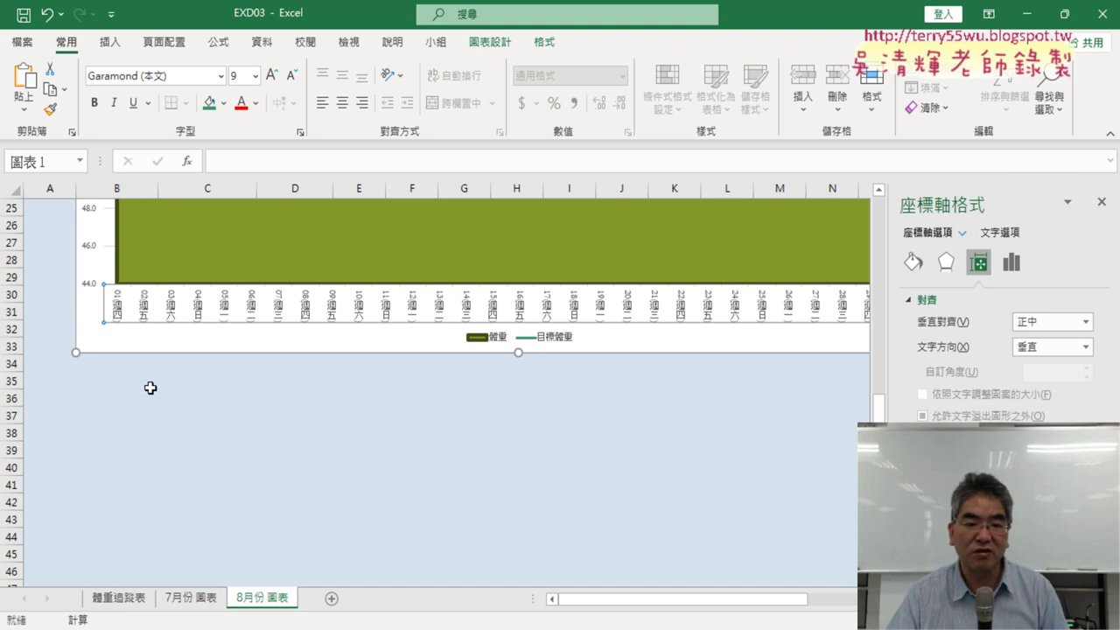
{"action": "left_click", "coordinate": [263, 473]}
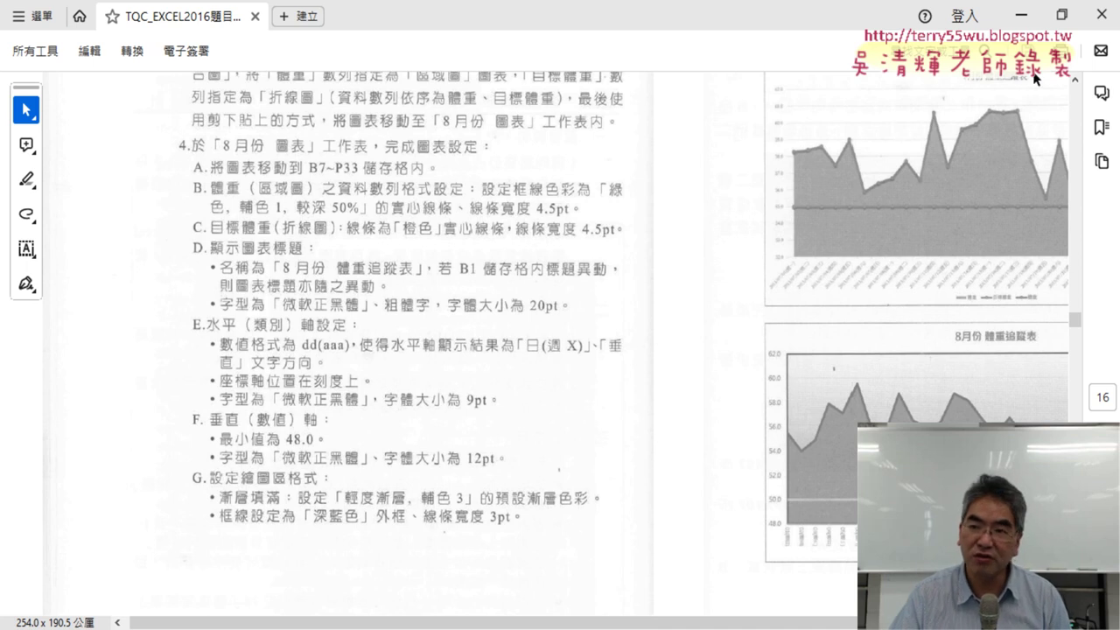
Set the date axis position to On tick marks
{"action": "left_click", "coordinate": [1020, 14]}
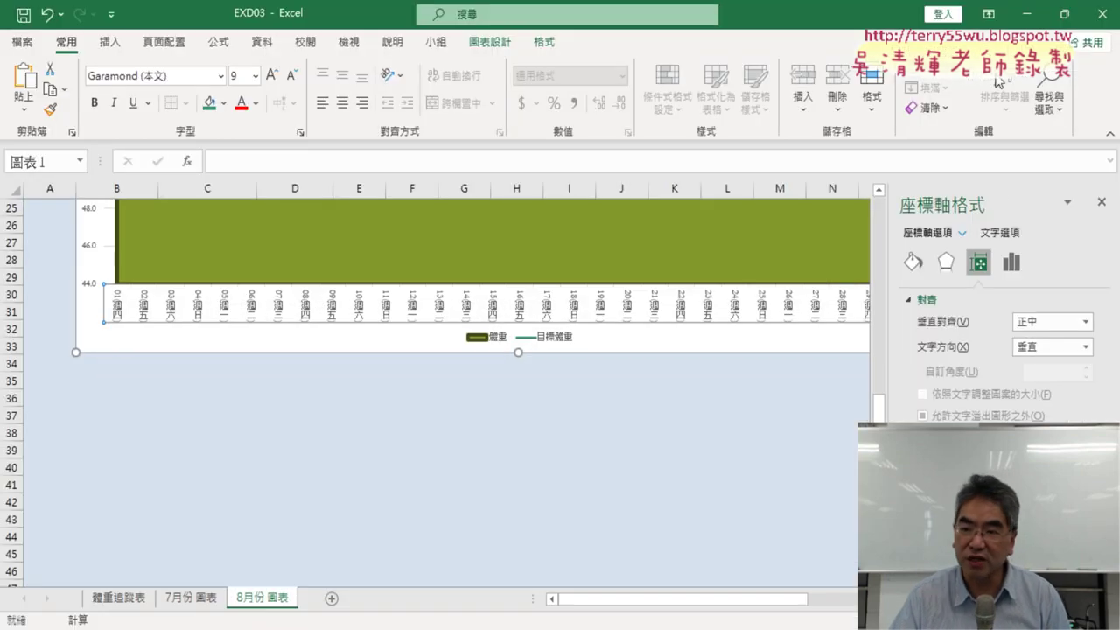
{"action": "left_click", "coordinate": [1013, 262]}
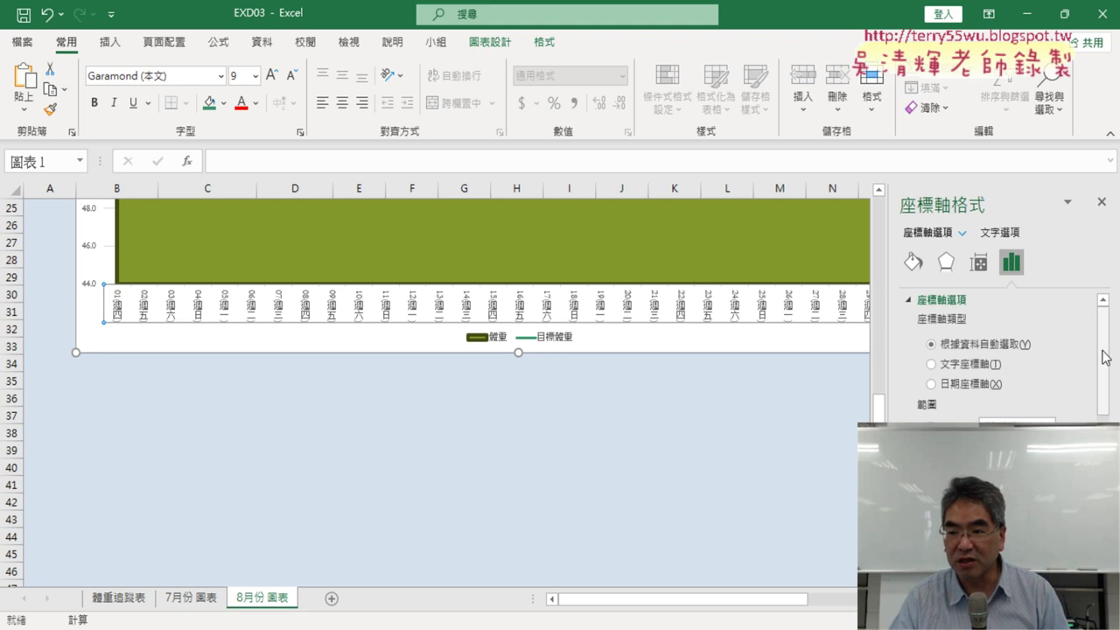
{"action": "left_click_drag", "start_coordinate": [1104, 357], "coordinate": [1103, 438]}
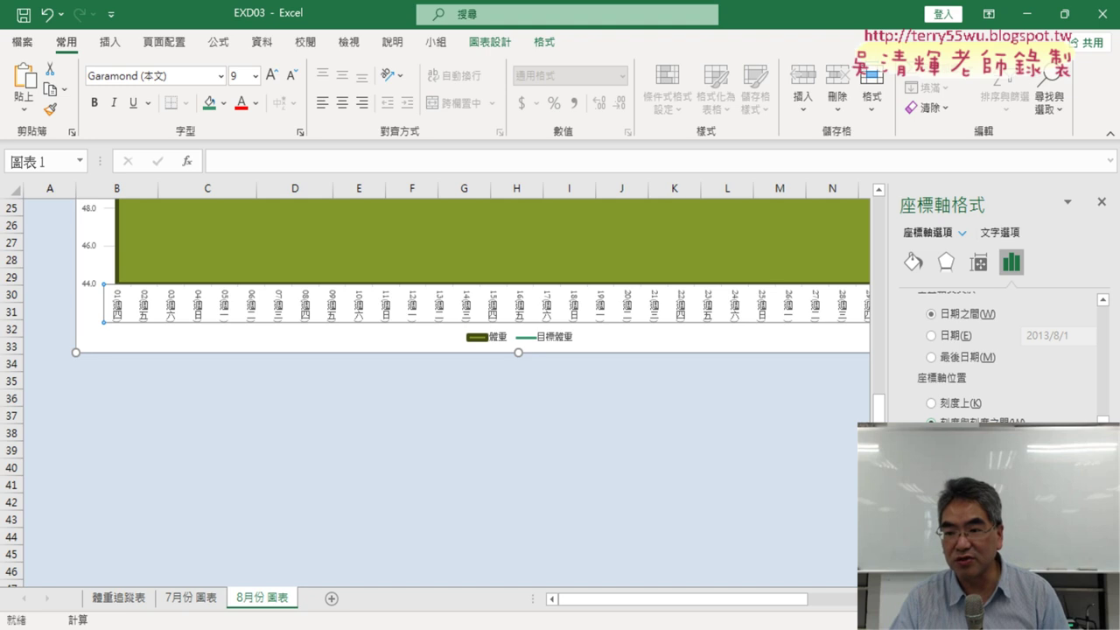
{"action": "left_click", "coordinate": [933, 404]}
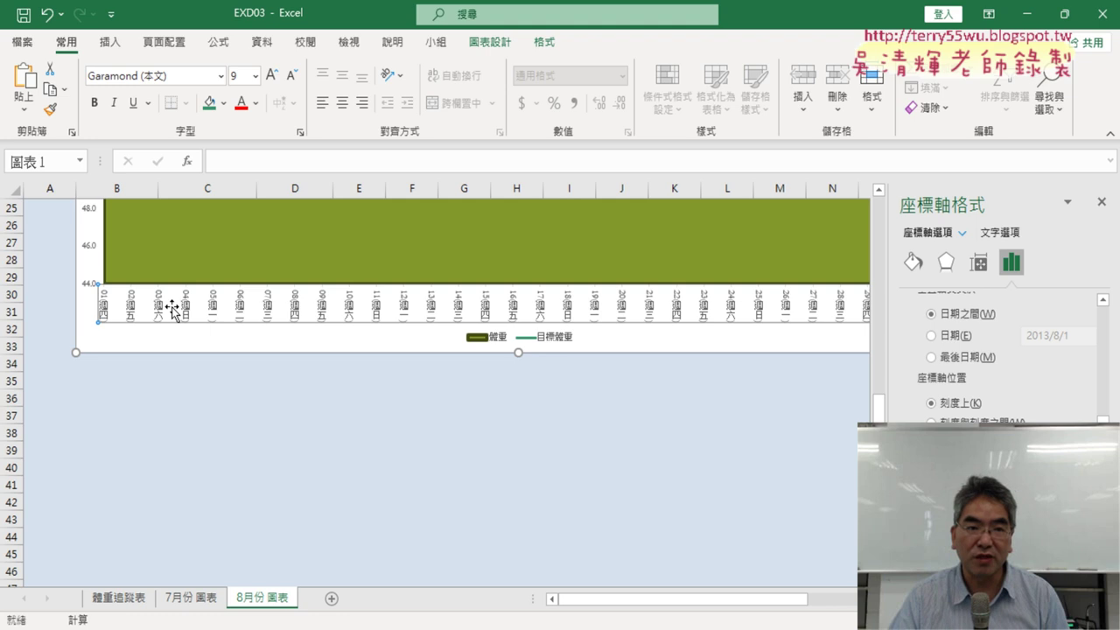
Change the date axis label font to 微軟正黑體, then switch to the PDF
{"action": "left_click", "coordinate": [220, 76]}
{"action": "scroll", "coordinate": [329, 125], "scroll_direction": "down", "scroll_amount": 2}
{"action": "left_click_drag", "start_coordinate": [327, 125], "coordinate": [323, 554]}
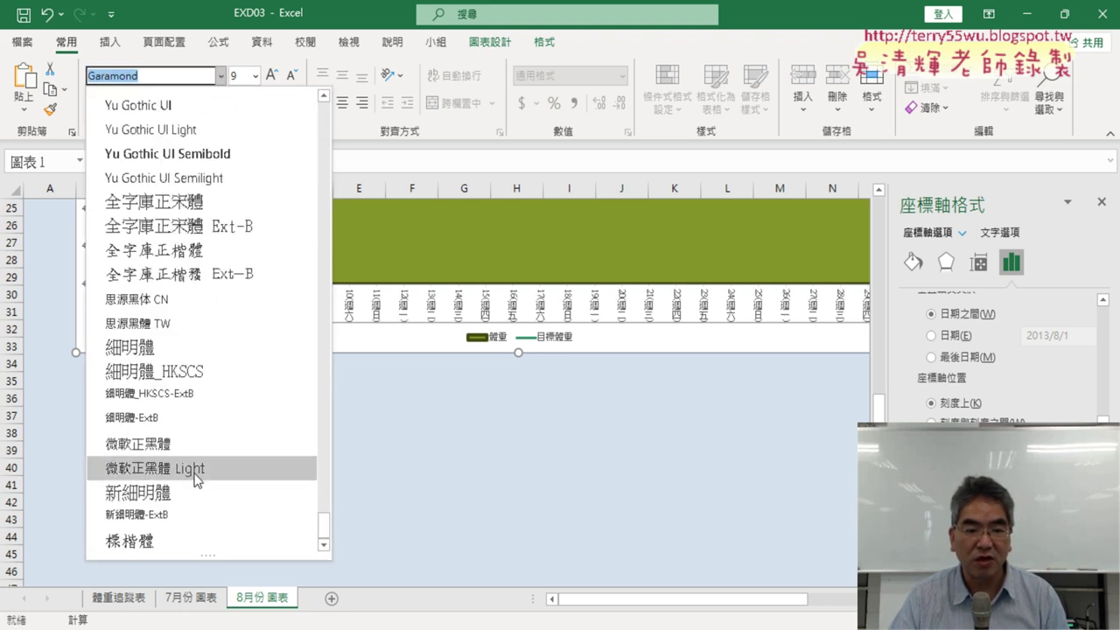
{"action": "left_click", "coordinate": [181, 443]}
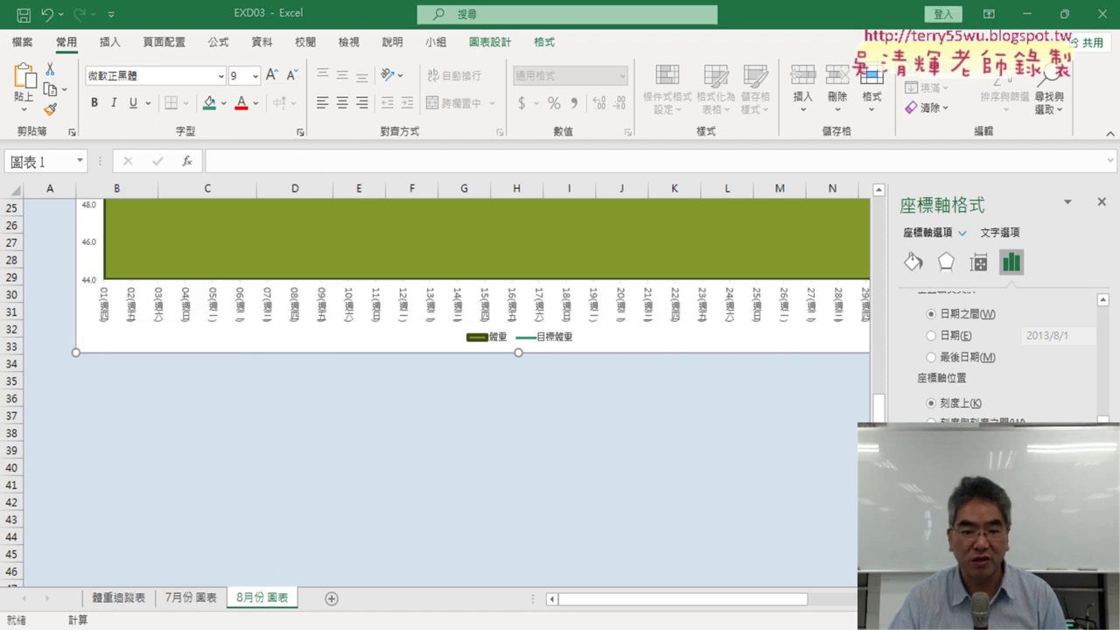
{"action": "key", "text": "alt+Tab"}
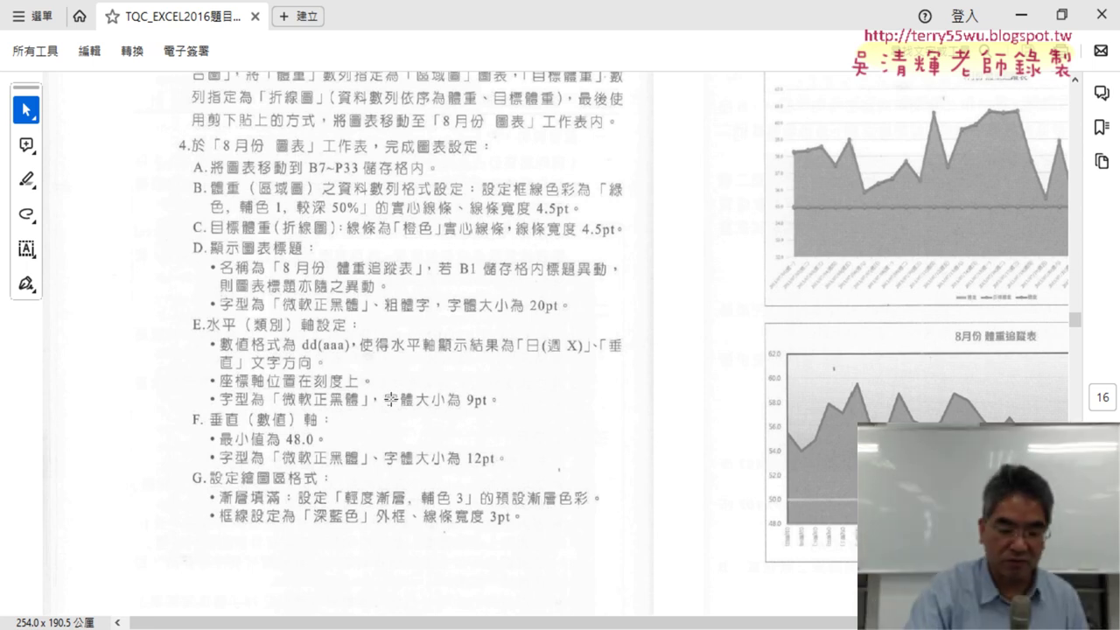
{"action": "scroll", "coordinate": [390, 399], "scroll_direction": "down", "scroll_amount": 1}
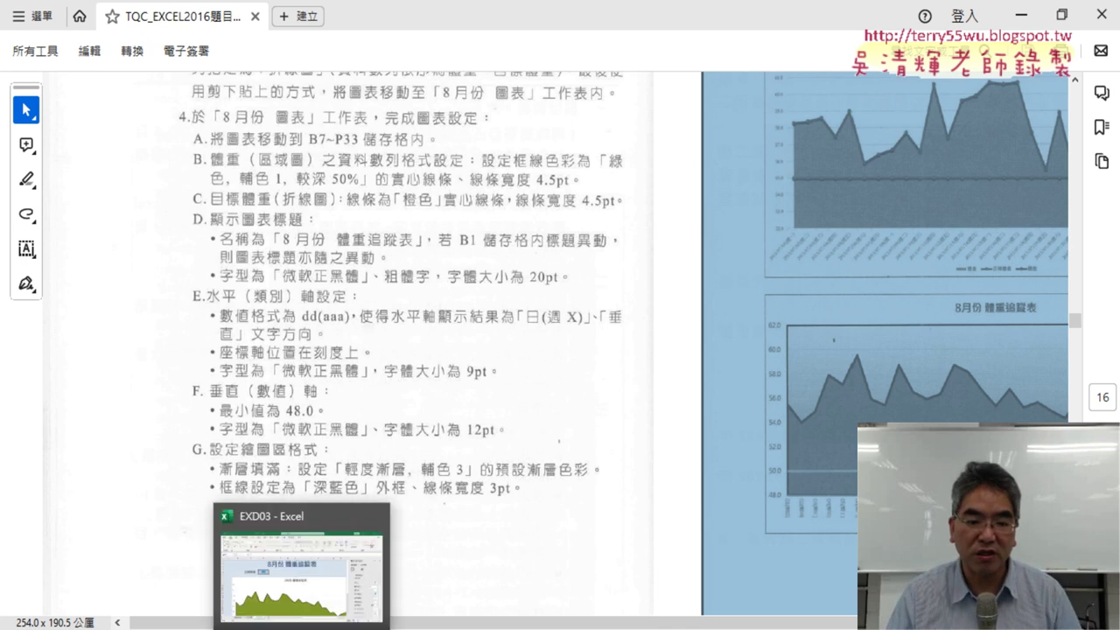
Color the 目標體重 target line orange
{"action": "left_click", "coordinate": [302, 573]}
{"action": "scroll", "coordinate": [344, 485], "scroll_direction": "down", "scroll_amount": 3}
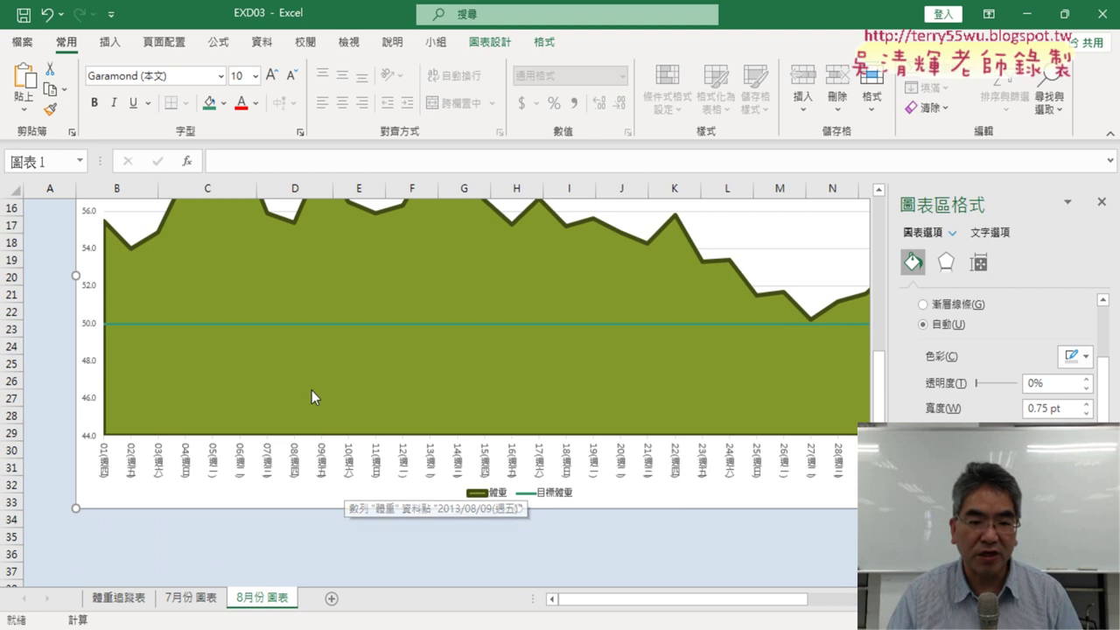
{"action": "left_click", "coordinate": [283, 324]}
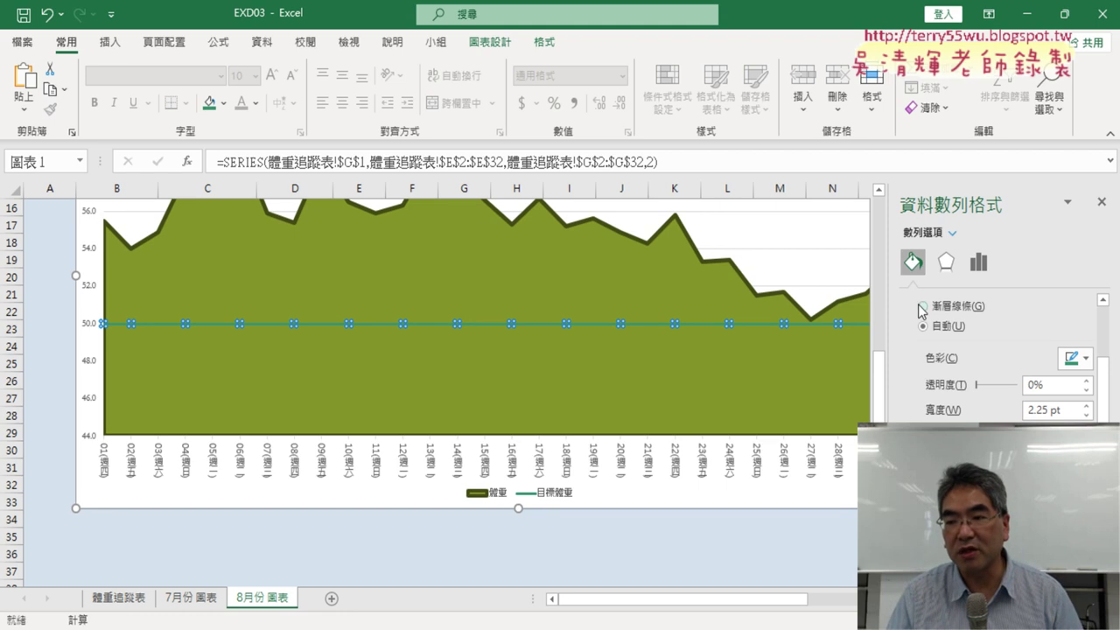
{"action": "scroll", "coordinate": [910, 320], "scroll_direction": "up", "scroll_amount": 2}
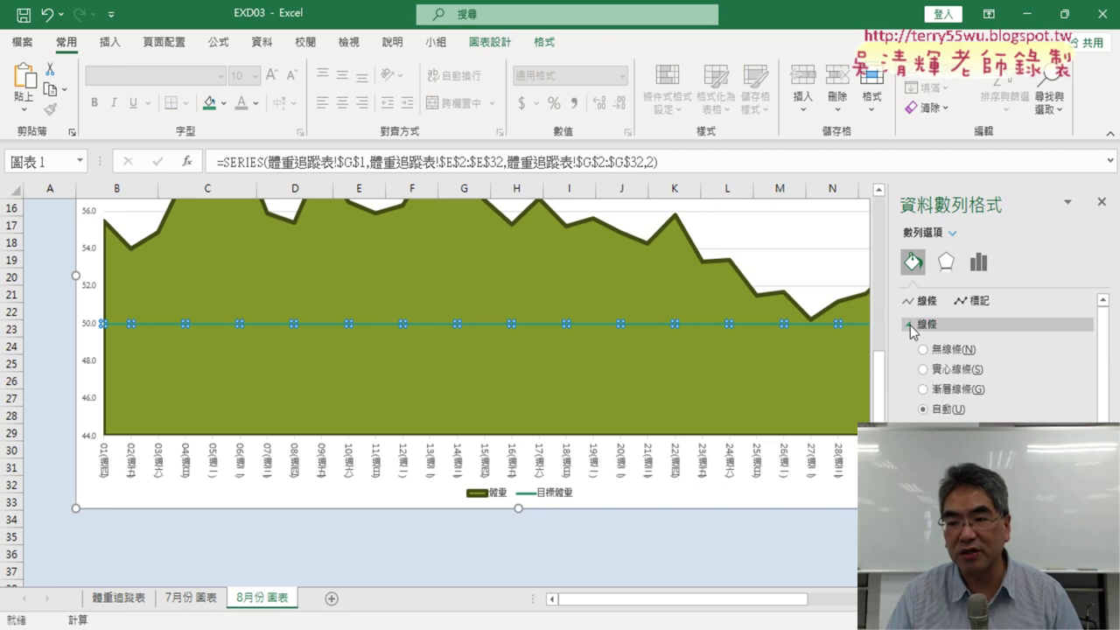
{"action": "left_click", "coordinate": [909, 323]}
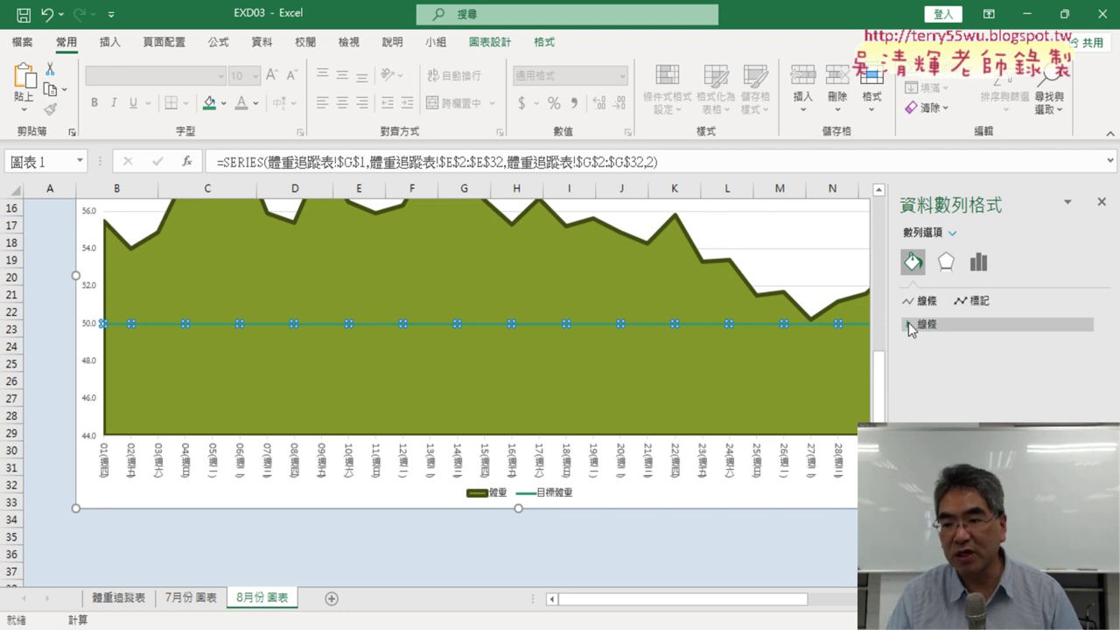
{"action": "left_click", "coordinate": [910, 324]}
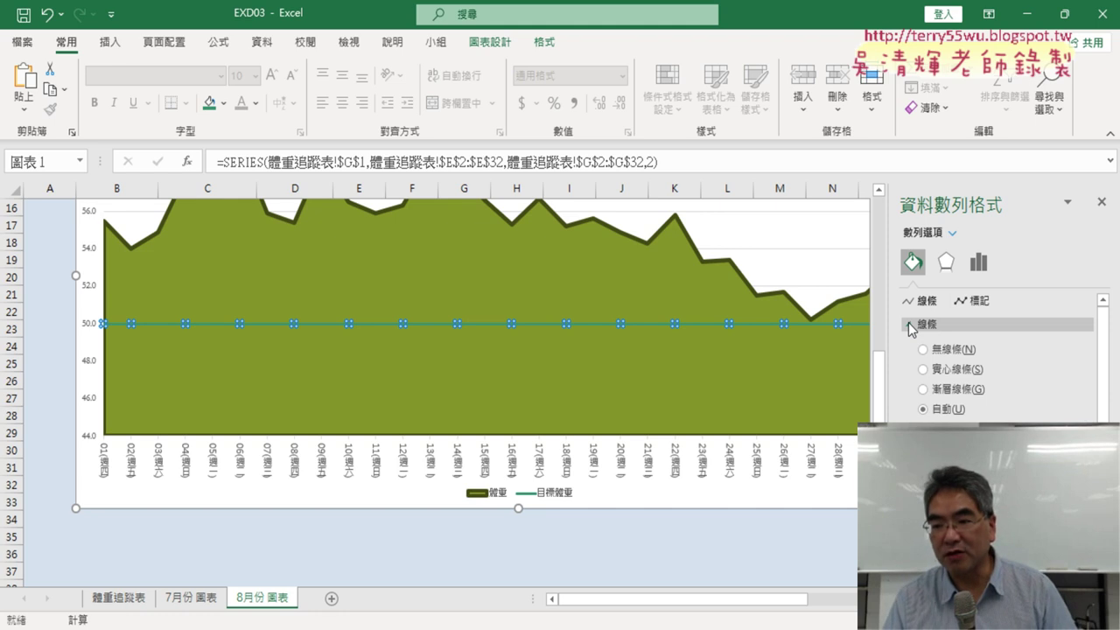
{"action": "scroll", "coordinate": [908, 326], "scroll_direction": "down", "scroll_amount": 2}
{"action": "left_click", "coordinate": [1086, 359]}
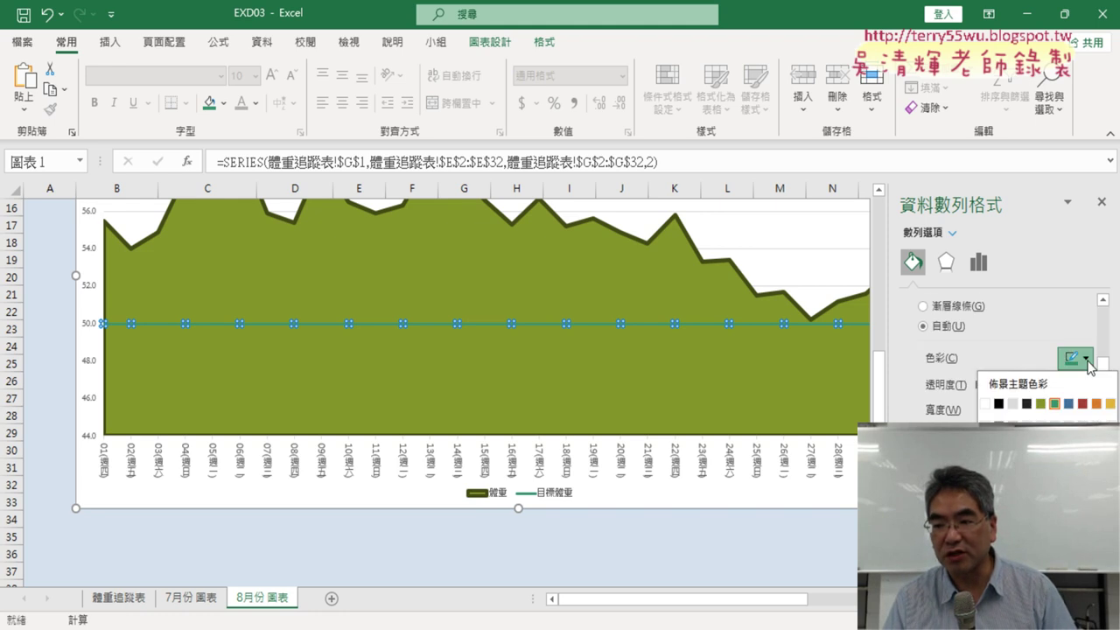
{"action": "left_click", "coordinate": [1111, 404]}
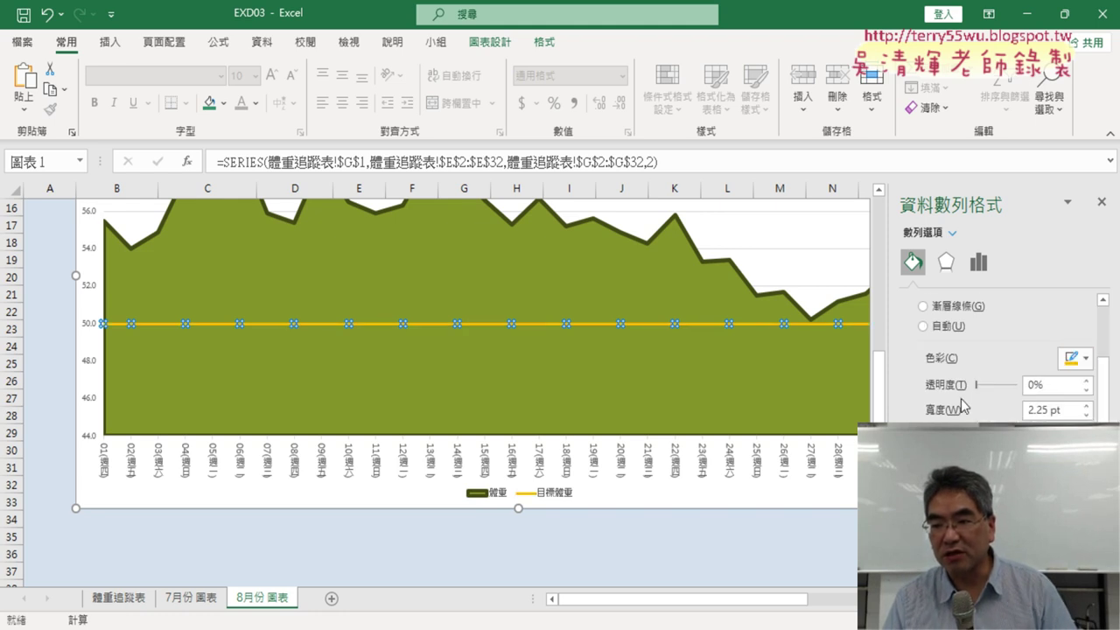
Set the target line width to 4.5 pt, then switch to the instructions PDF
{"action": "left_click_drag", "start_coordinate": [1047, 411], "coordinate": [1001, 412]}
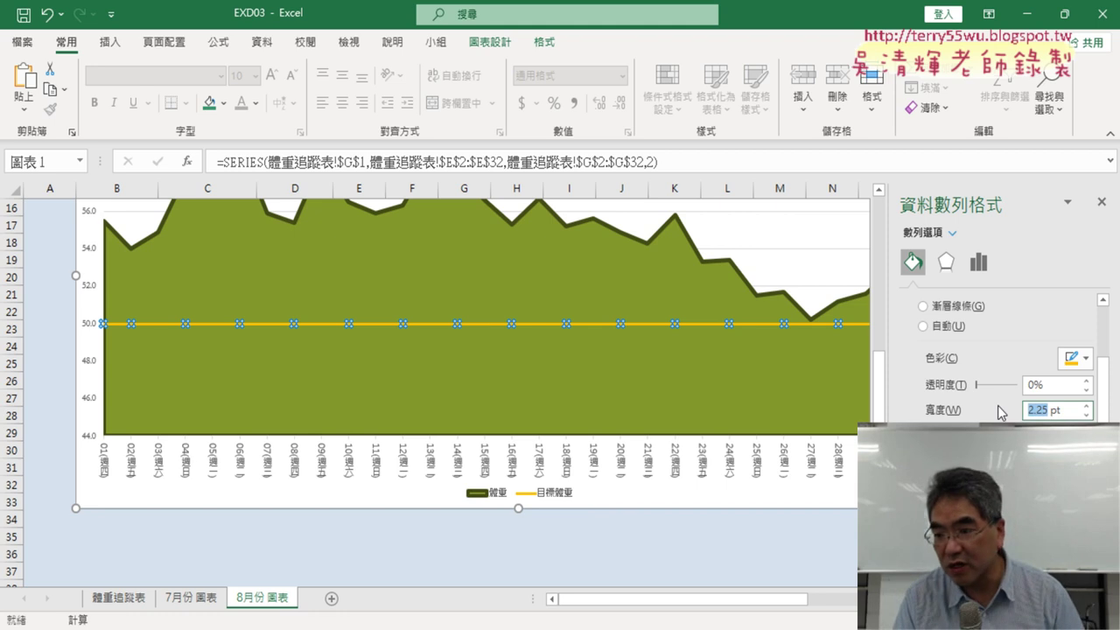
{"action": "type", "text": "4"}
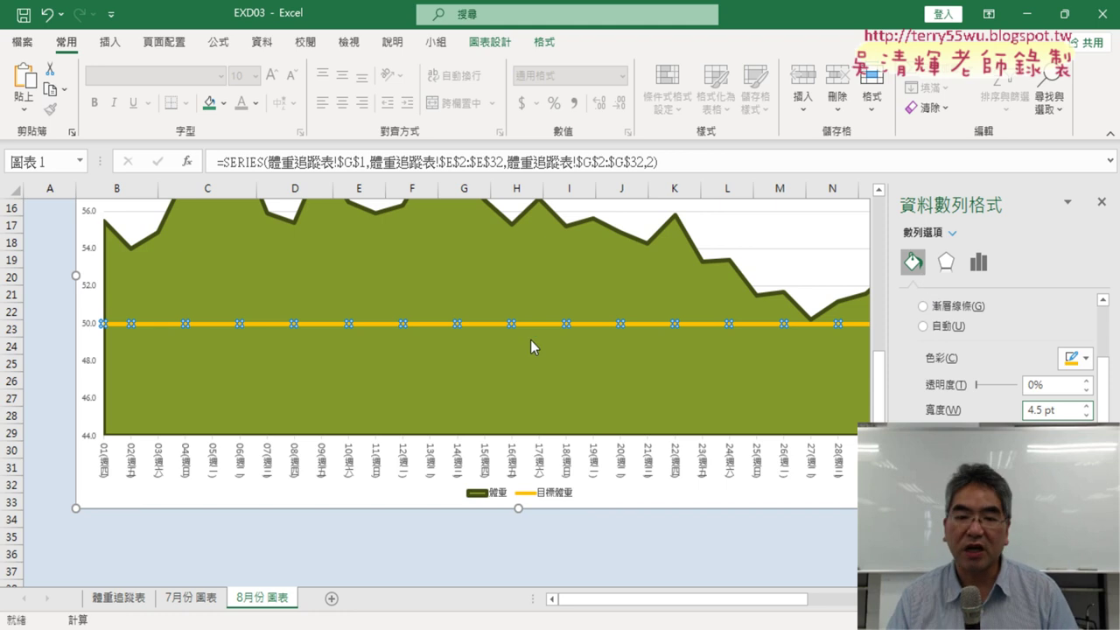
{"action": "key", "text": "alt+Tab"}
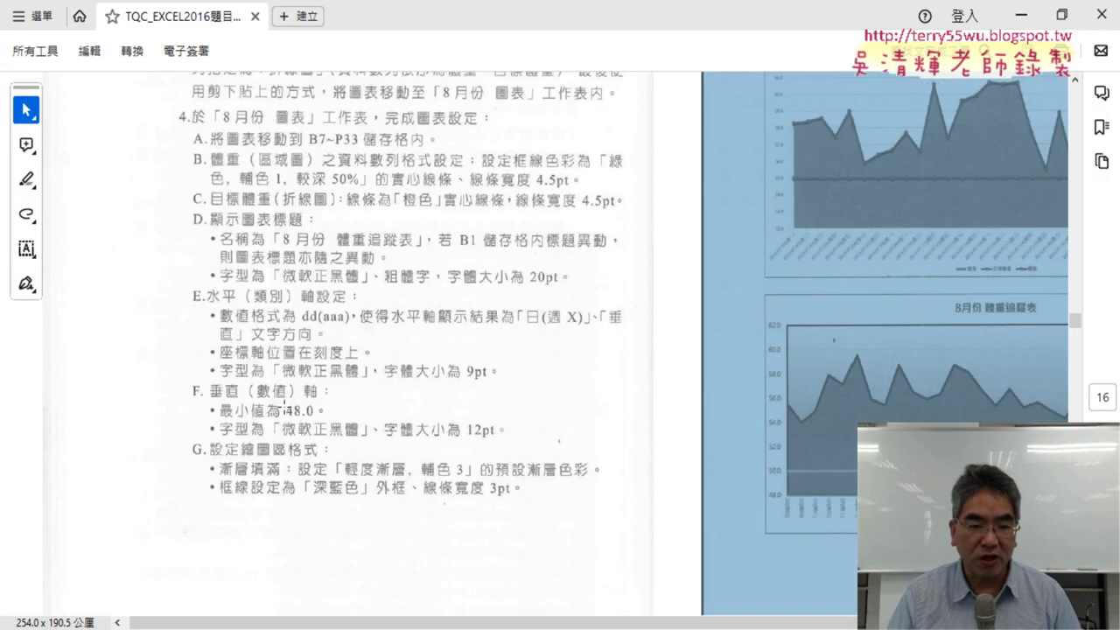
Scroll further through the Acrobat instructions, then minimize Acrobat to bring back the 8月份 chart
{"action": "scroll", "coordinate": [284, 404], "scroll_direction": "down", "scroll_amount": 1}
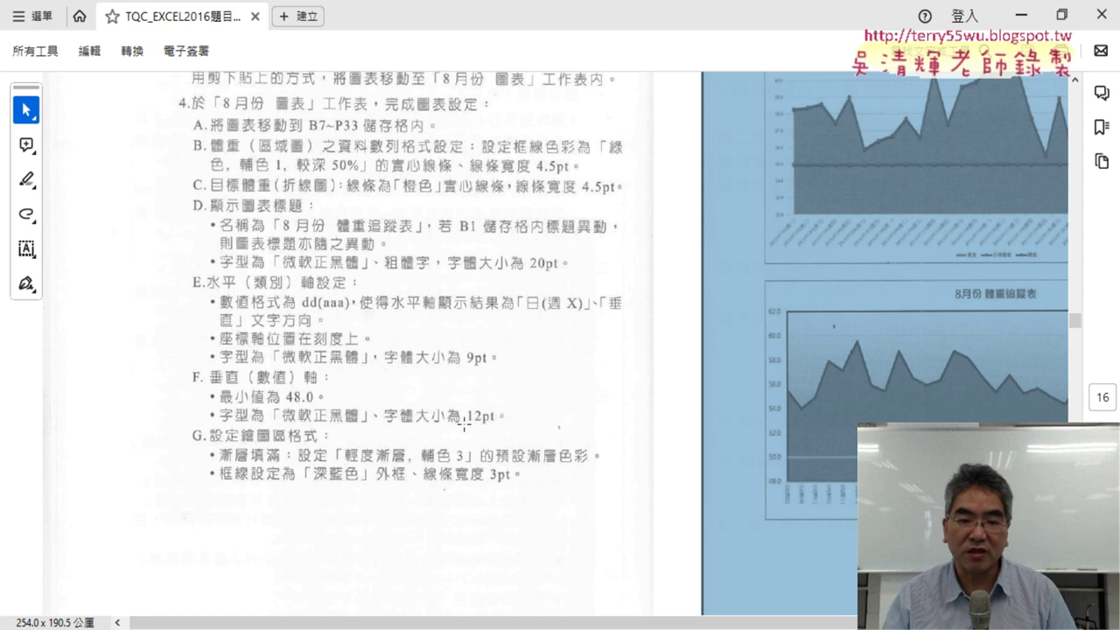
{"action": "left_click", "coordinate": [1022, 15]}
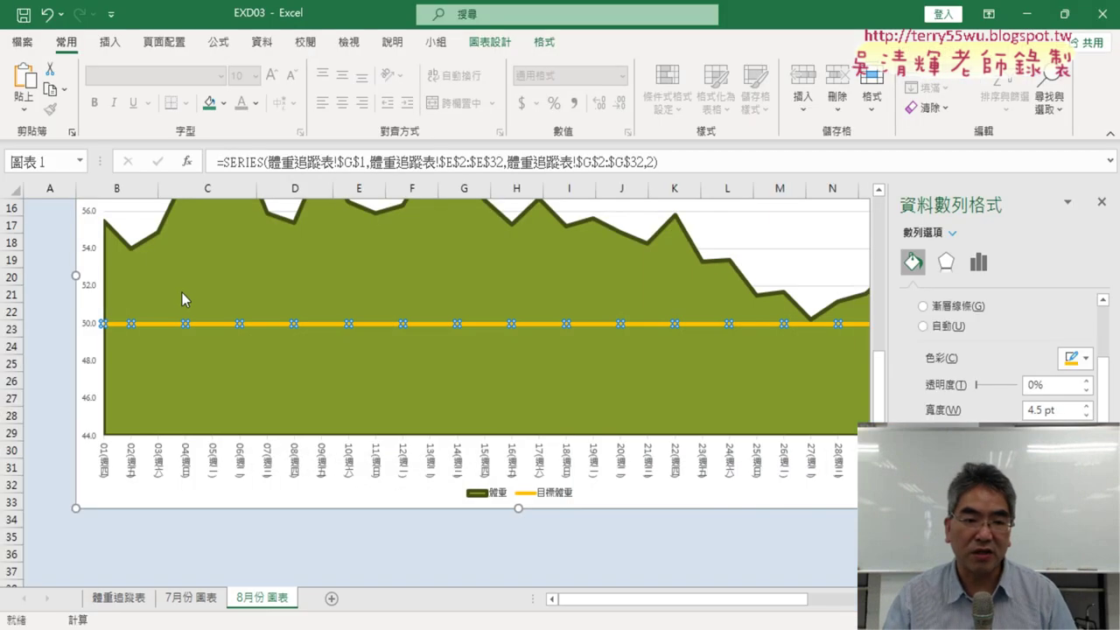
Change the vertical axis minimum bound from 44.0 to 48
{"action": "right_click", "coordinate": [93, 294]}
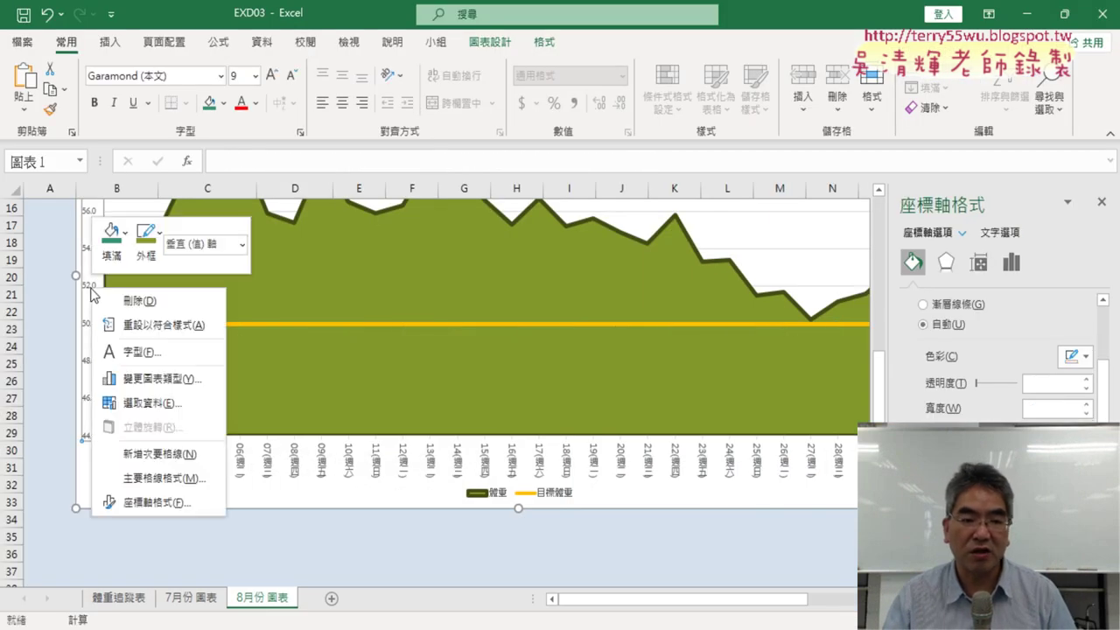
{"action": "left_click", "coordinate": [166, 505]}
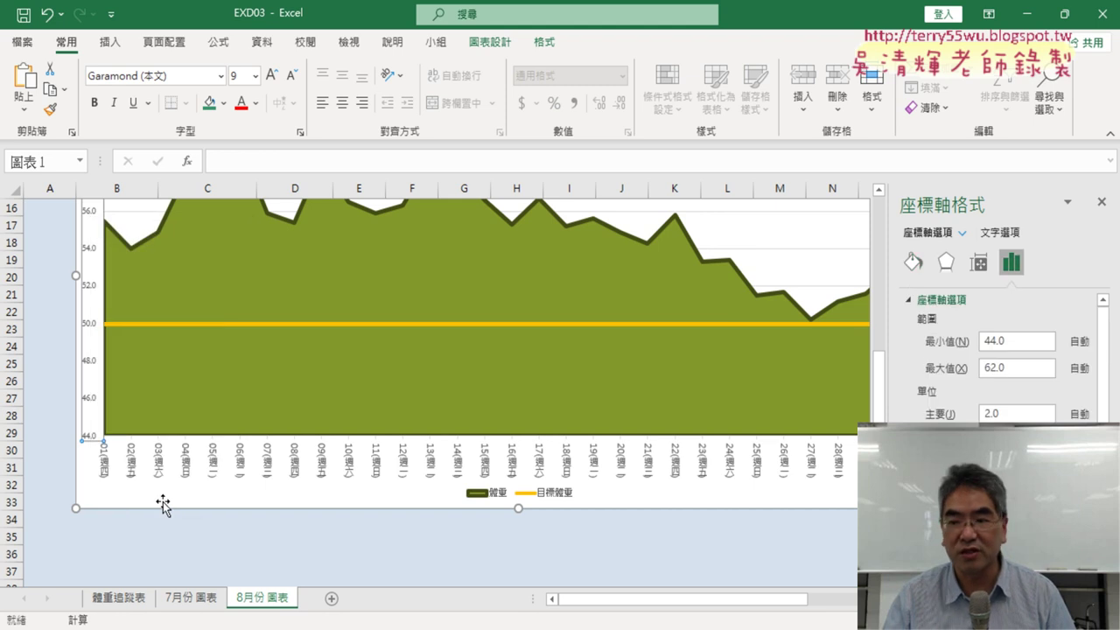
{"action": "left_click_drag", "start_coordinate": [1007, 341], "coordinate": [933, 341]}
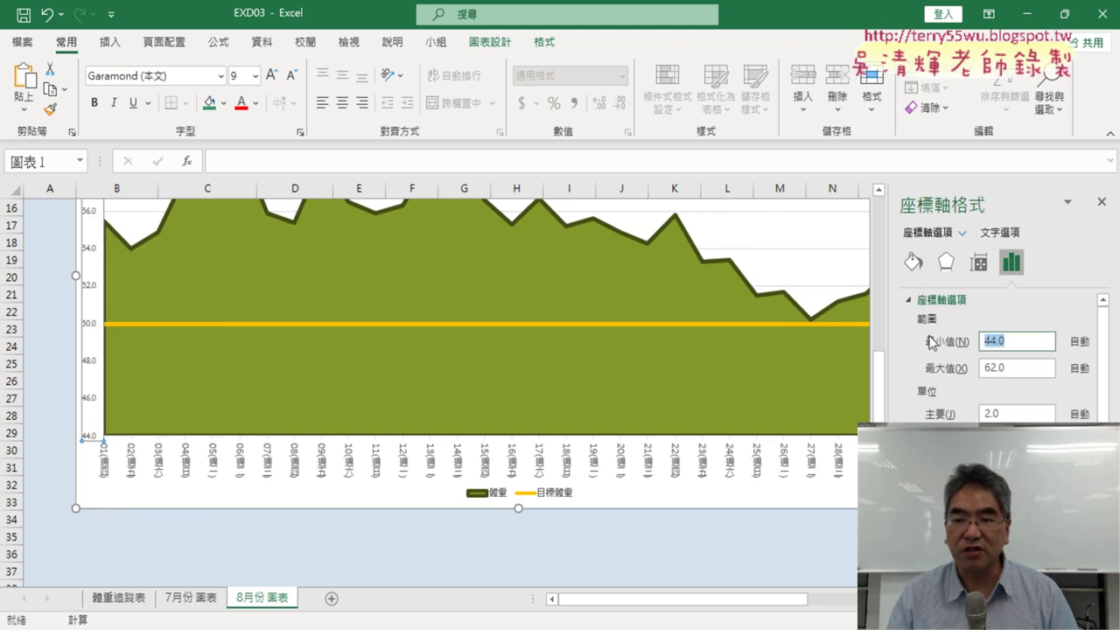
{"action": "type", "text": "48"}
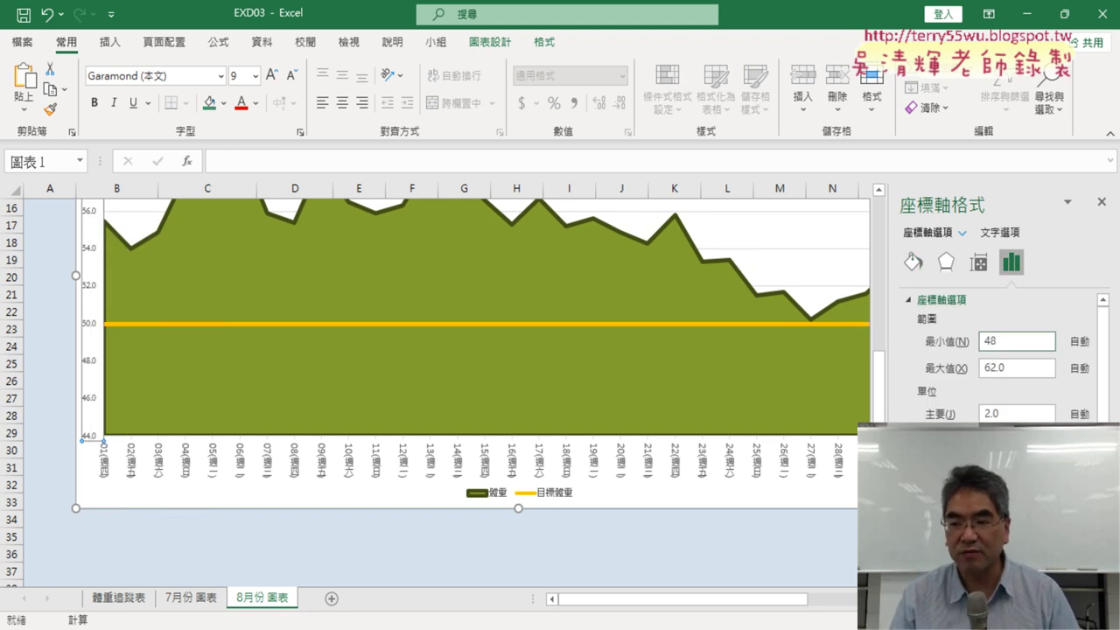
{"action": "key", "text": "Return"}
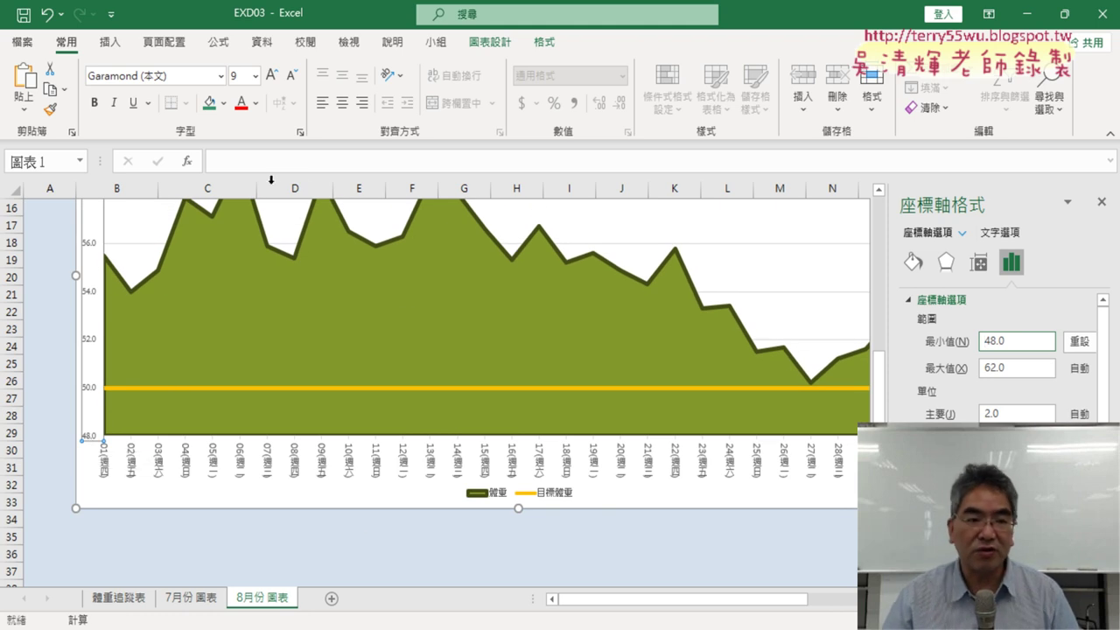
Set the vertical axis labels to 微軟正黑體 at 12 pt
{"action": "left_click", "coordinate": [220, 77]}
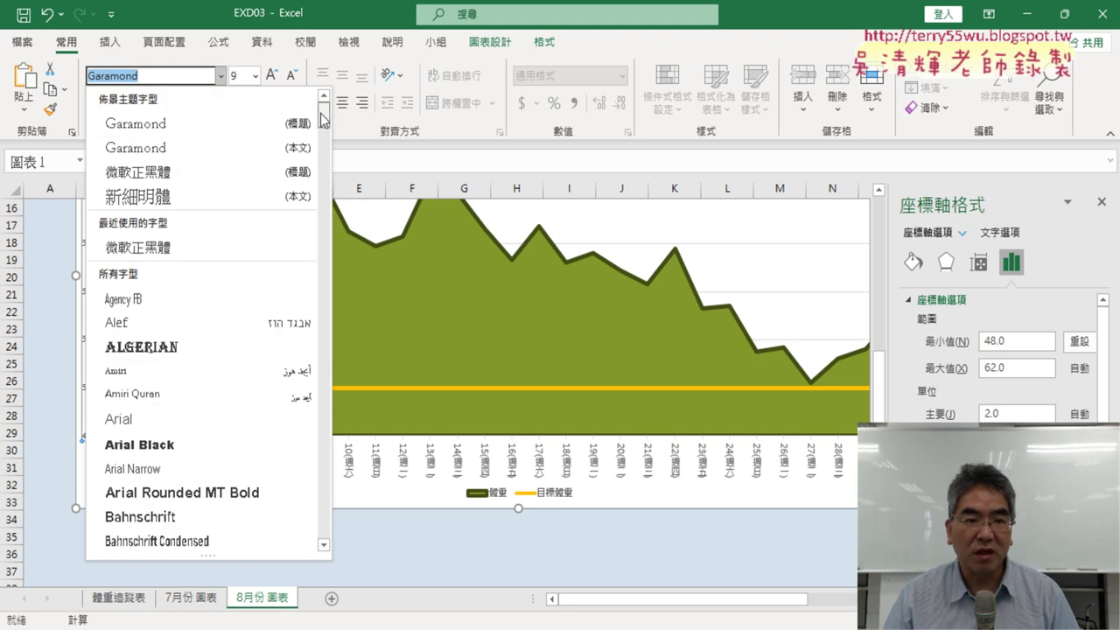
{"action": "left_click_drag", "start_coordinate": [321, 113], "coordinate": [326, 550]}
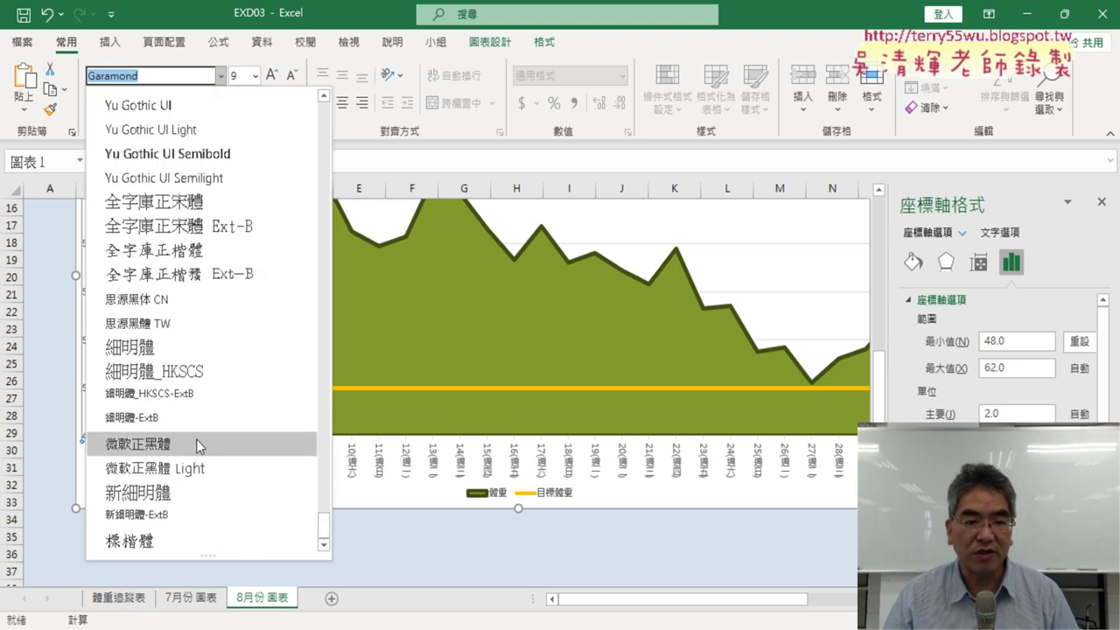
{"action": "left_click", "coordinate": [157, 445]}
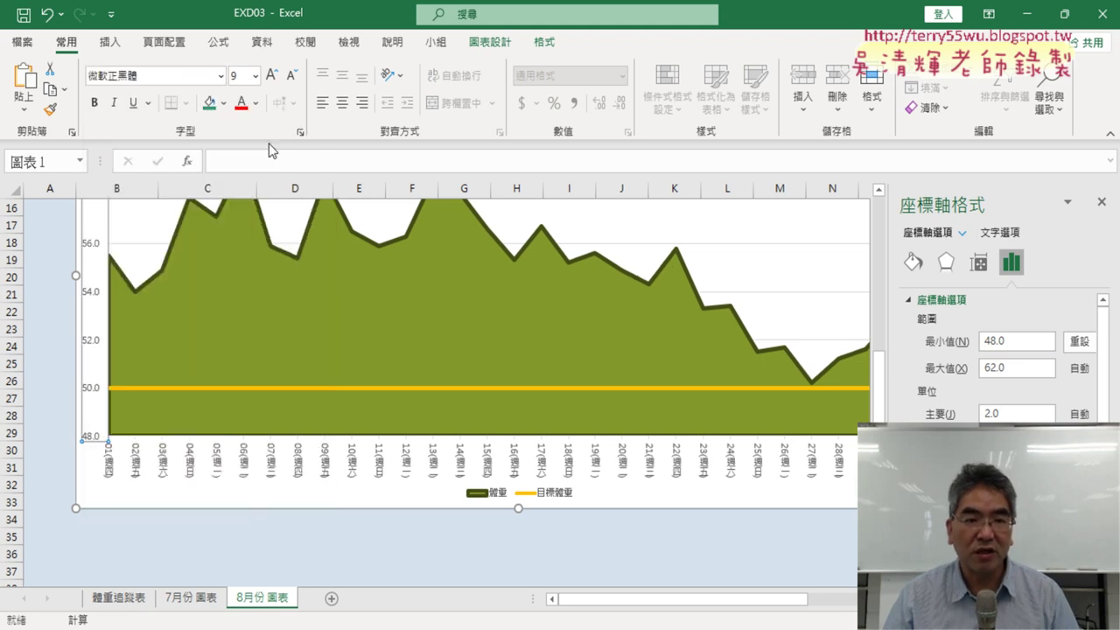
{"action": "left_click", "coordinate": [255, 76]}
{"action": "left_click", "coordinate": [247, 197]}
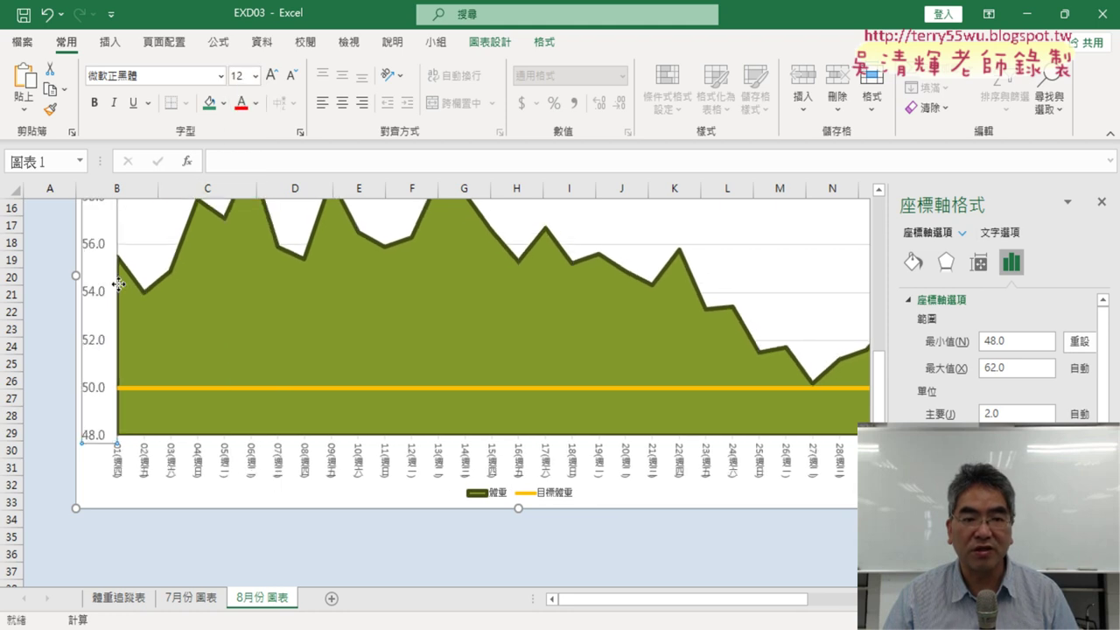
Scroll the exam instructions and minimize the PDF viewer to return to Excel
{"action": "scroll", "coordinate": [93, 279], "scroll_direction": "up", "scroll_amount": 4}
{"action": "scroll", "coordinate": [99, 356], "scroll_direction": "down", "scroll_amount": 1}
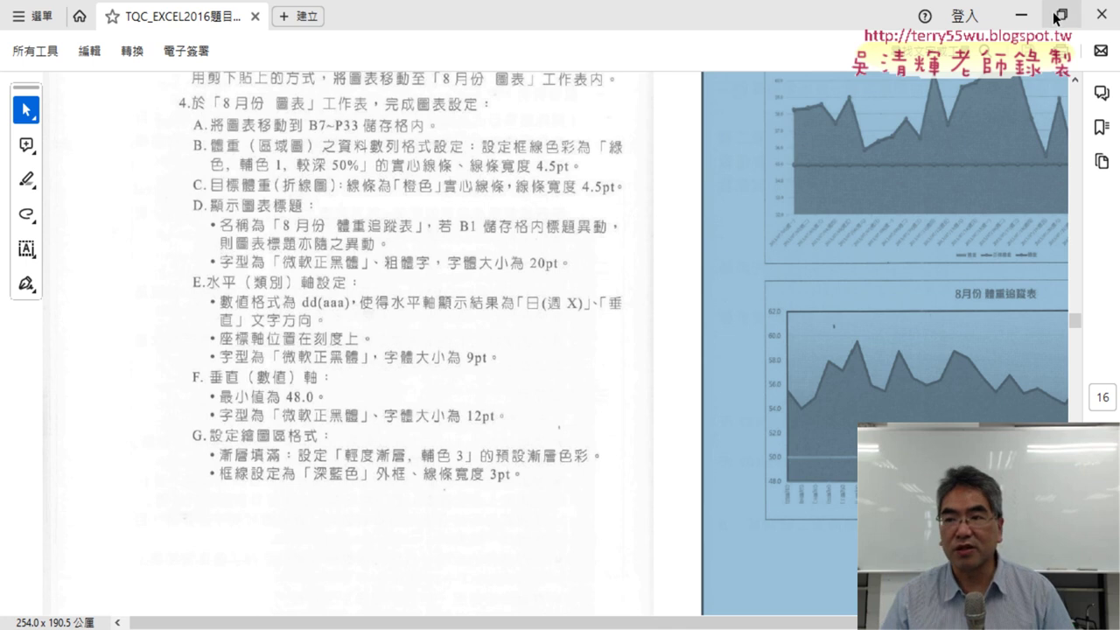
{"action": "left_click", "coordinate": [1022, 14]}
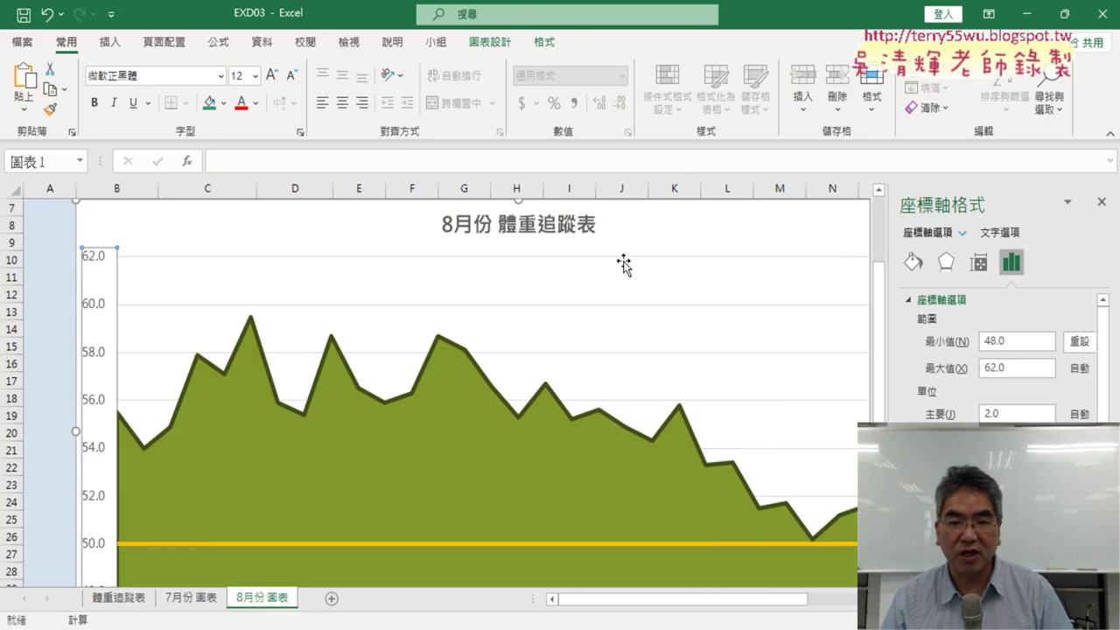
Select the 8月份 chart area and switch its fill from plain white to a gradient fill
{"action": "scroll", "coordinate": [707, 251], "scroll_direction": "up", "scroll_amount": 2}
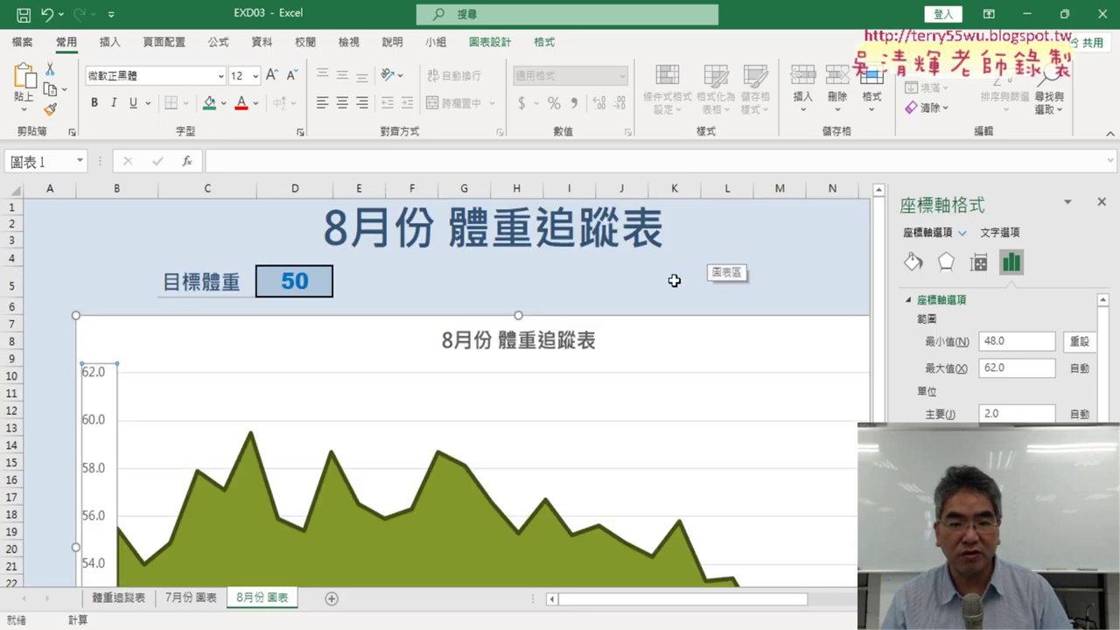
{"action": "left_click", "coordinate": [192, 335]}
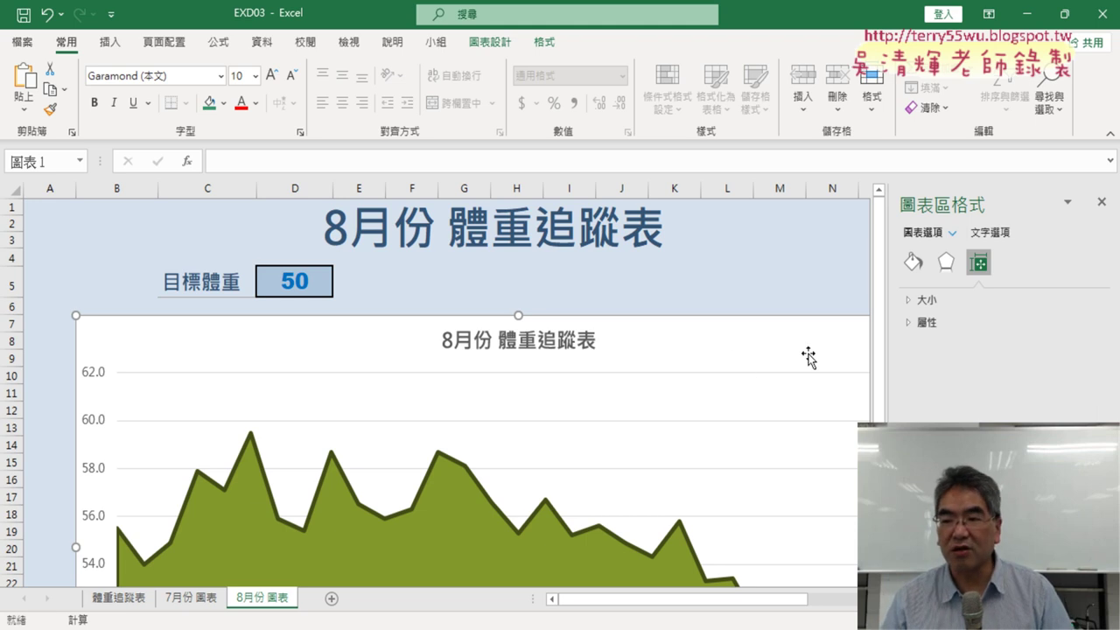
{"action": "left_click", "coordinate": [913, 263]}
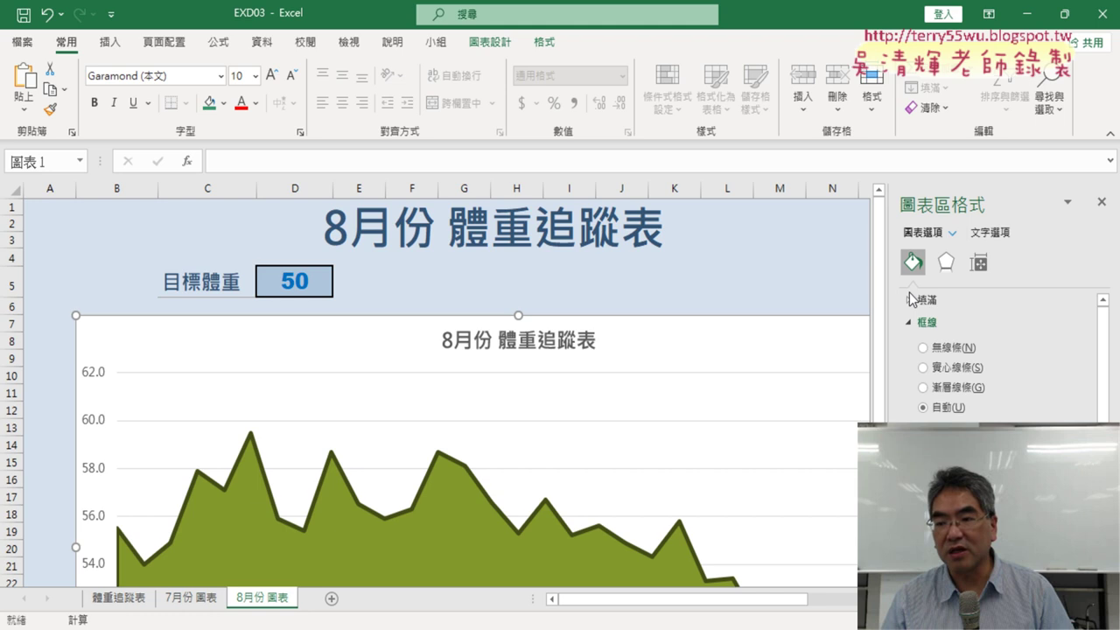
{"action": "left_click", "coordinate": [909, 323]}
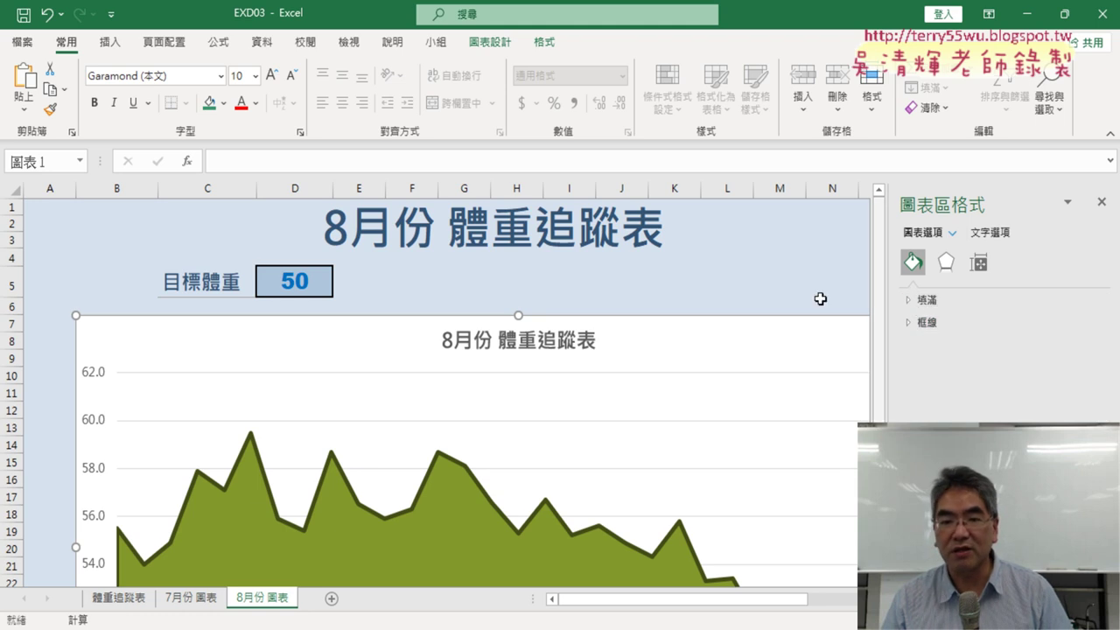
{"action": "left_click", "coordinate": [909, 301]}
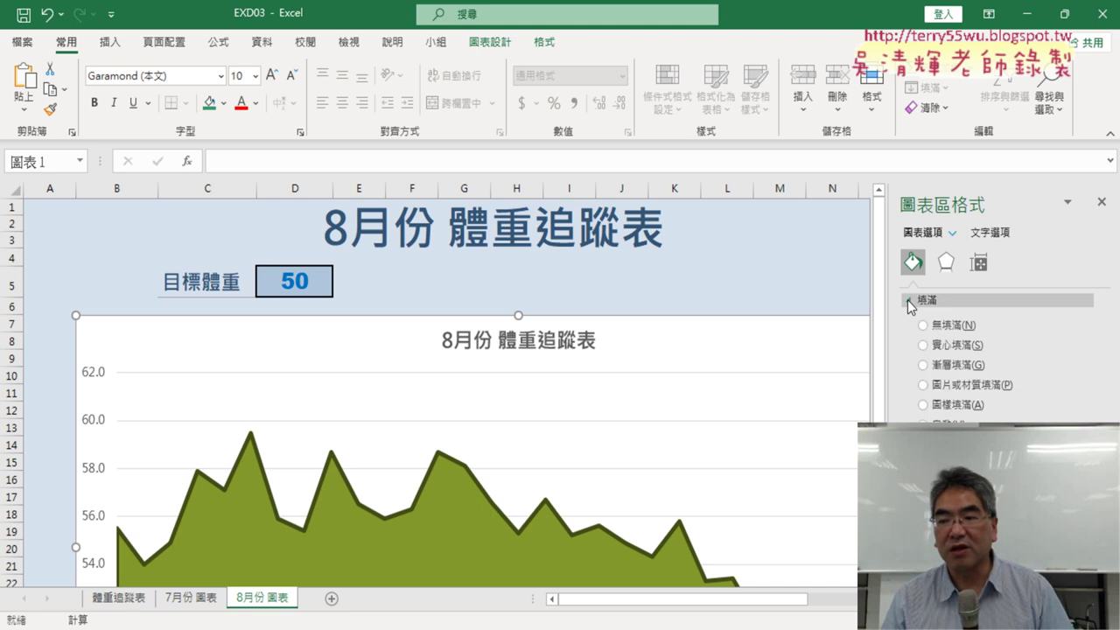
{"action": "left_click", "coordinate": [923, 365]}
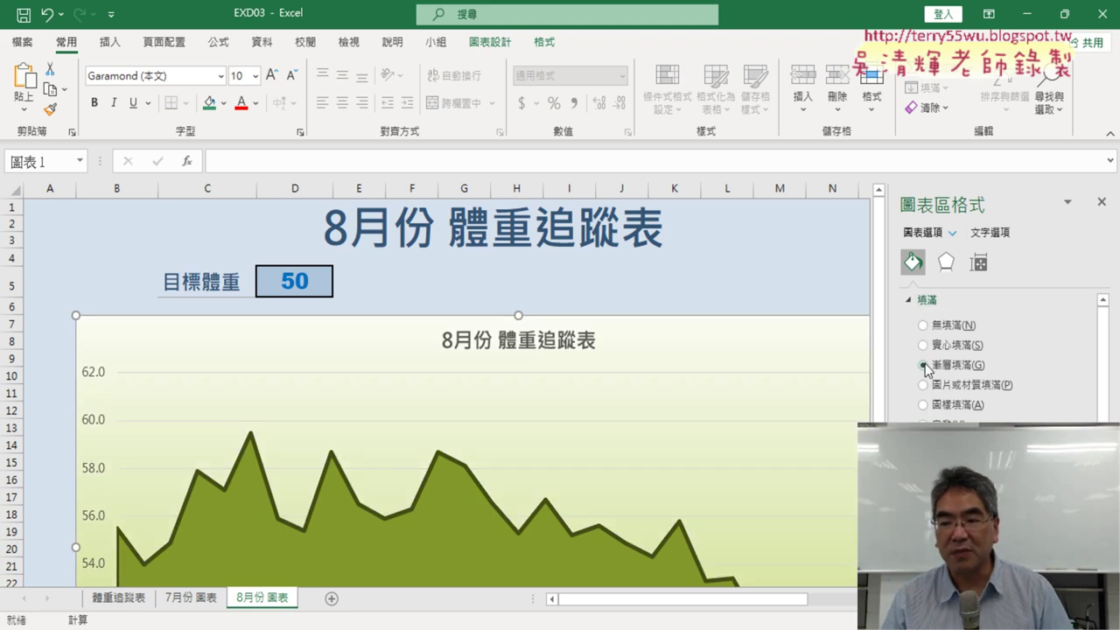
{"action": "left_click", "coordinate": [1045, 451]}
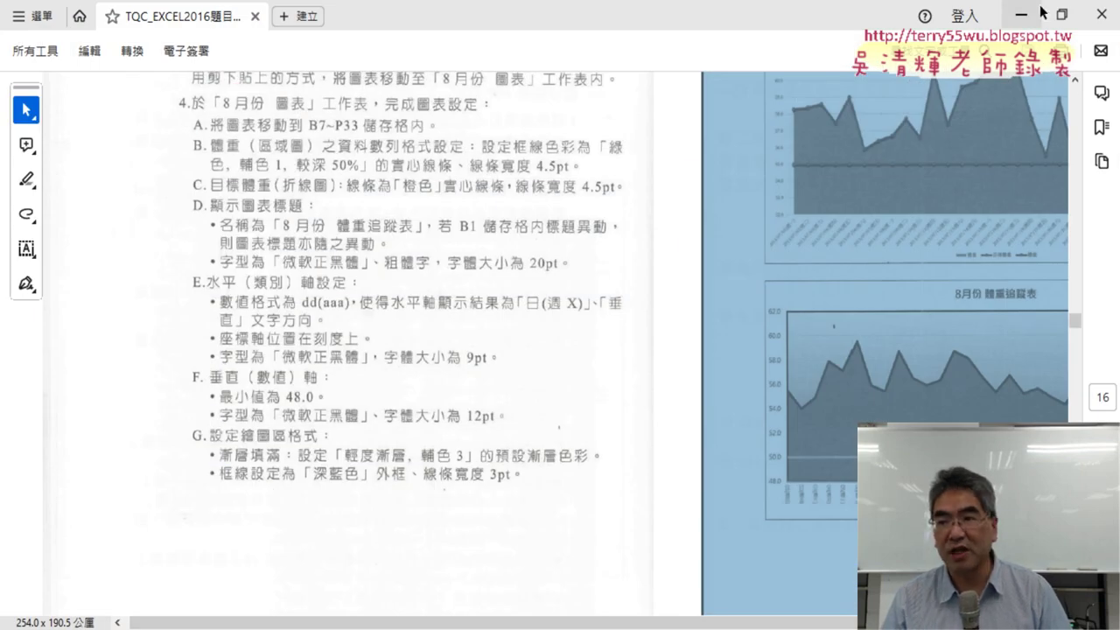
Minimize Acrobat and reopen the Preset gradients gallery for the chart area
{"action": "left_click", "coordinate": [1011, 16]}
{"action": "left_click", "coordinate": [1046, 451]}
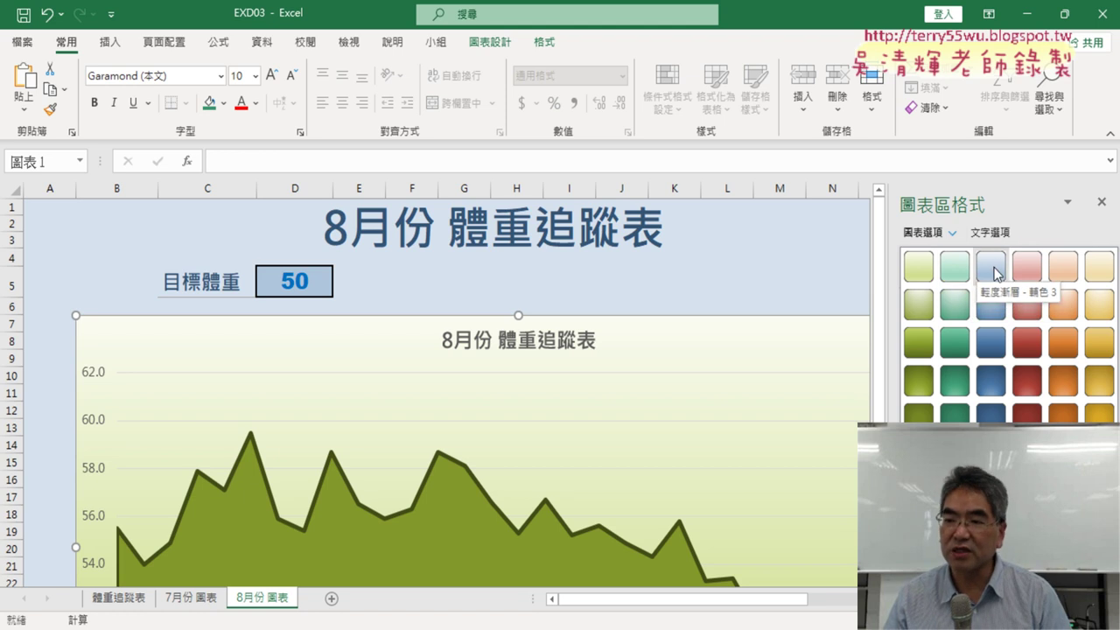
Apply the 輕度漸層 - 輔色 3 preset gradient to the chart area and check it against the instructions
{"action": "left_click", "coordinate": [991, 266]}
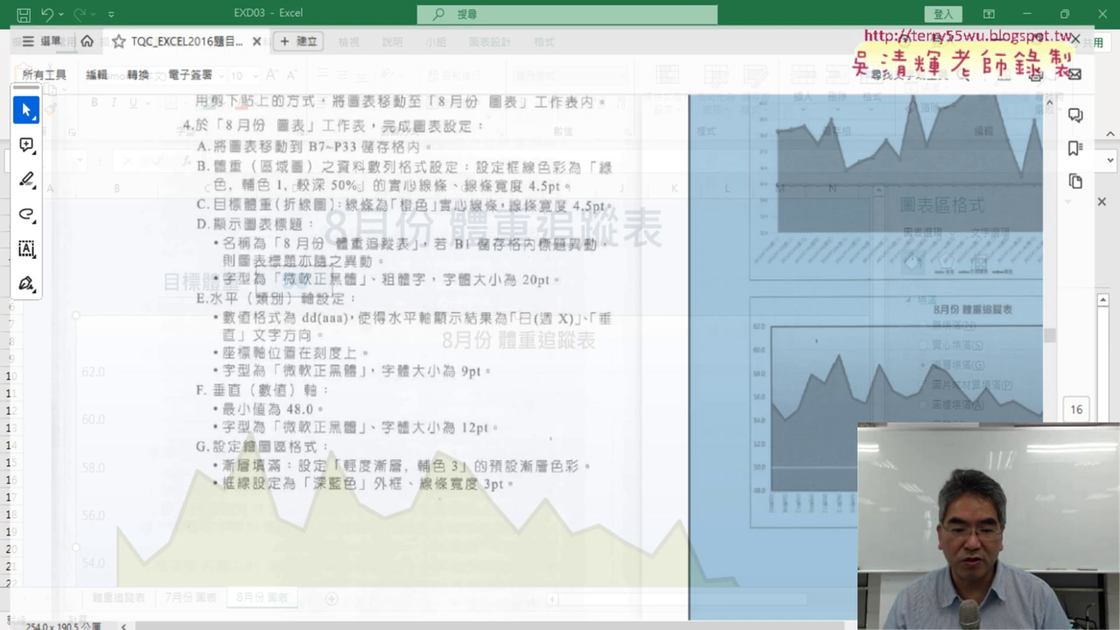
{"action": "key", "text": "alt+Tab"}
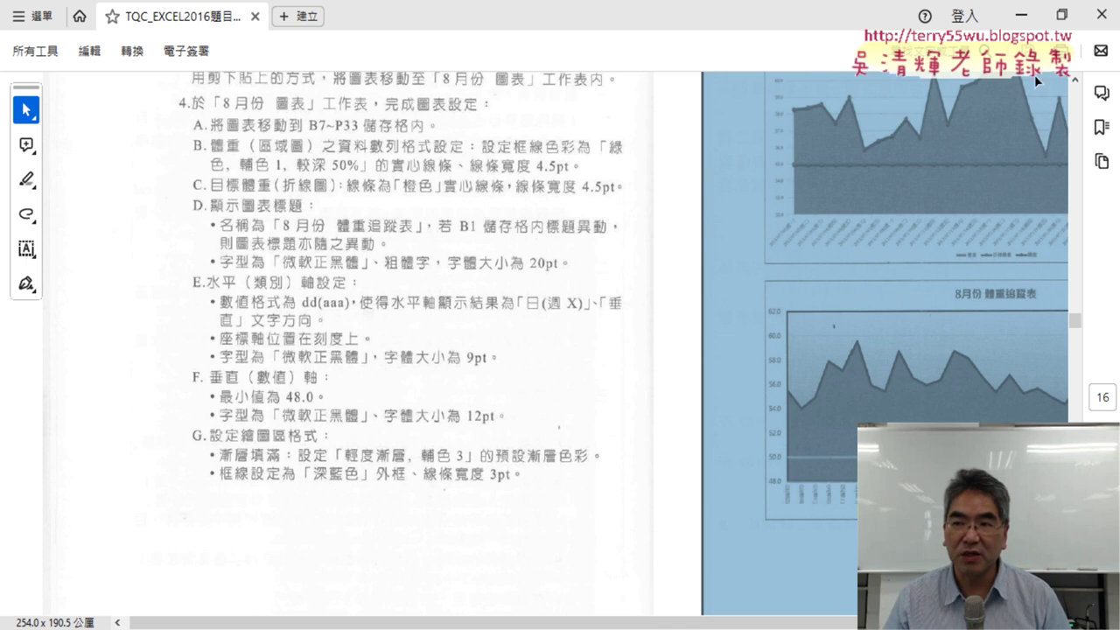
{"action": "key", "text": "alt+Tab"}
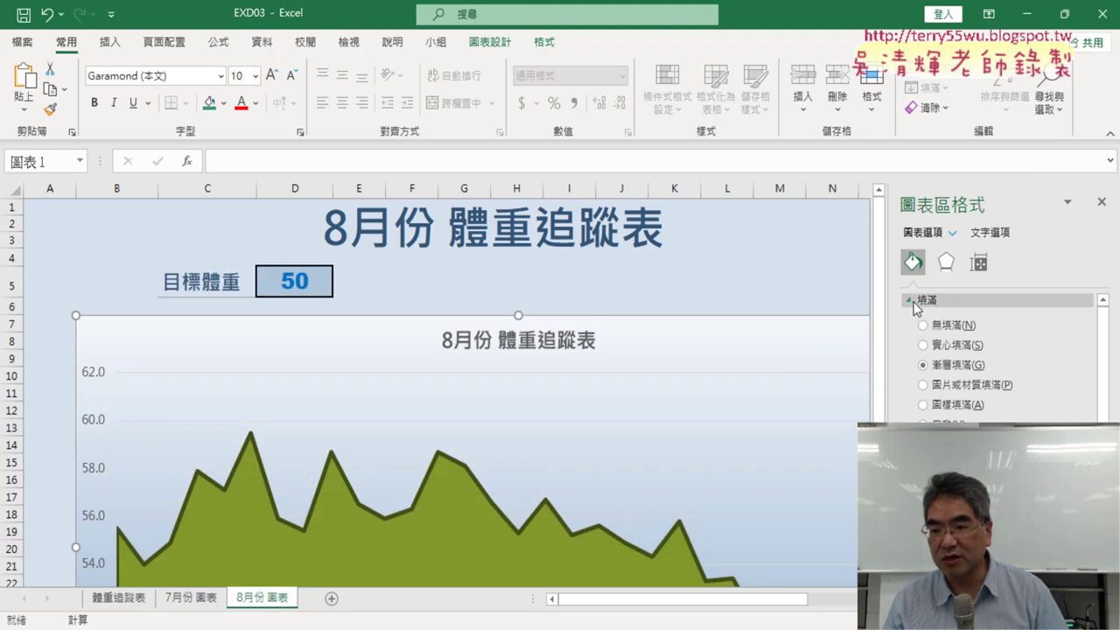
Give the chart area a solid Dark Blue border from Standard Colors
{"action": "left_click", "coordinate": [910, 300]}
{"action": "left_click", "coordinate": [908, 322]}
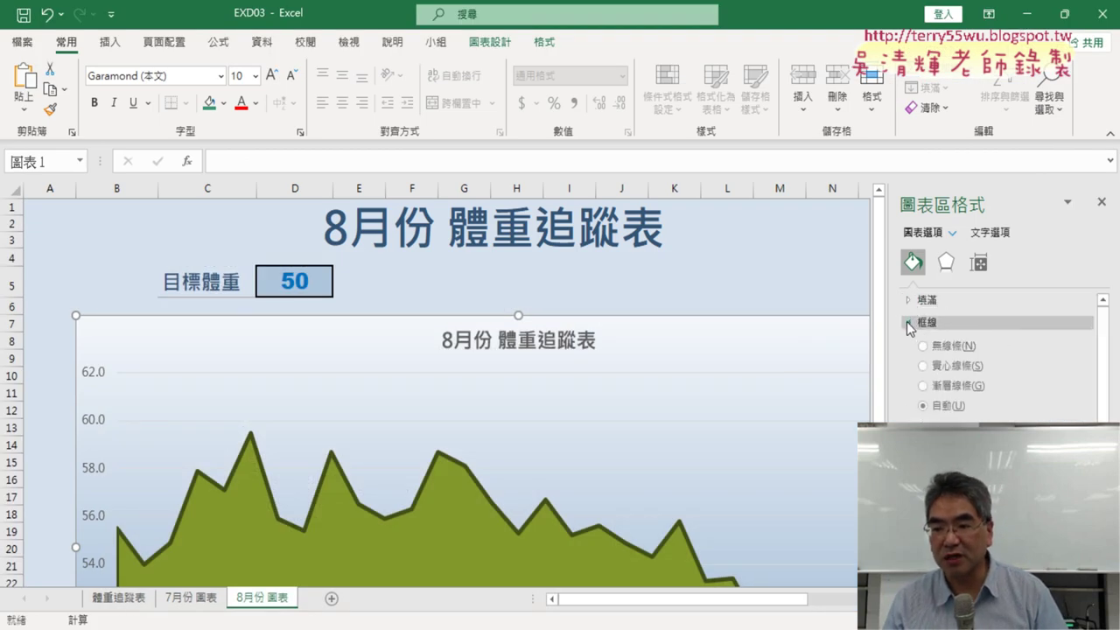
{"action": "left_click", "coordinate": [1084, 436]}
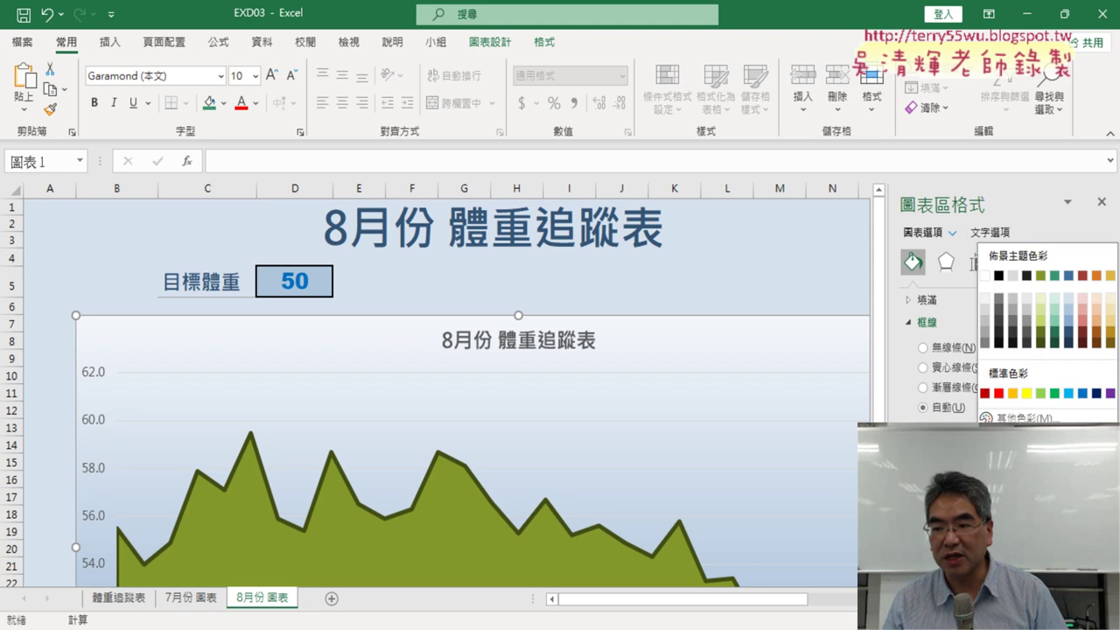
{"action": "left_click", "coordinate": [1096, 393]}
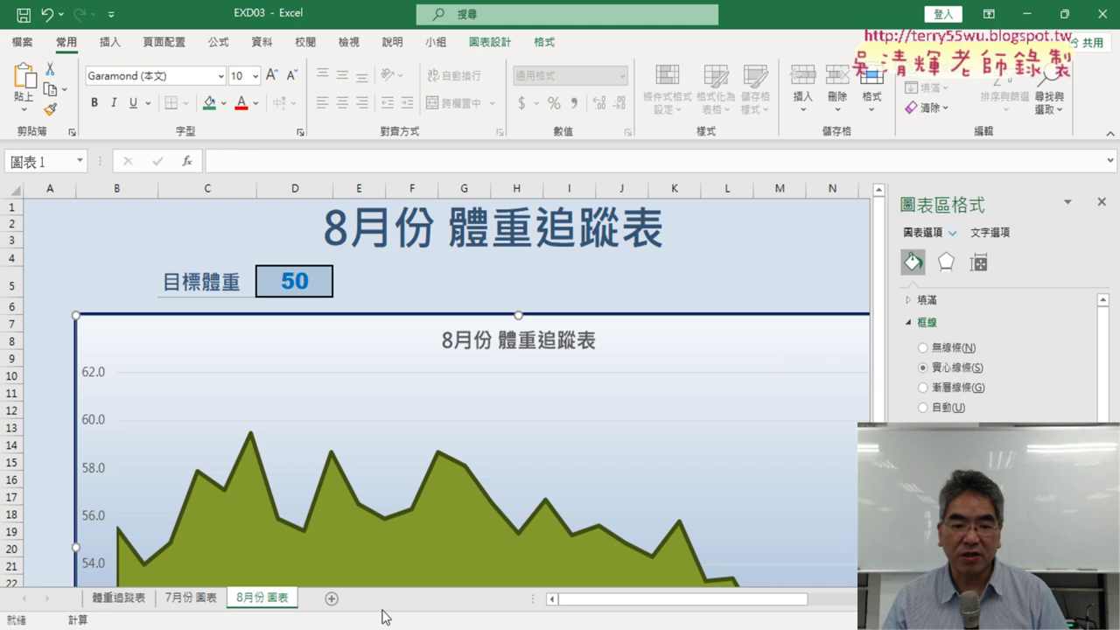
{"action": "left_click", "coordinate": [306, 500]}
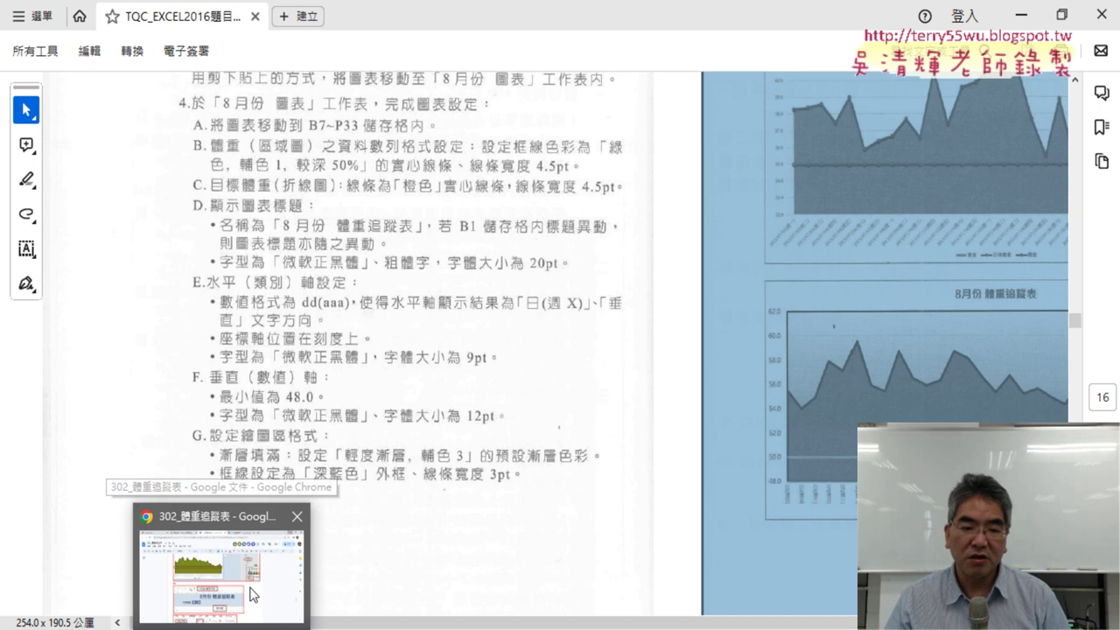
Switch to the 302_體重追蹤表 Google Doc and scroll through its 4E and 4F axis-format screenshots
{"action": "left_click", "coordinate": [224, 569]}
{"action": "scroll", "coordinate": [586, 374], "scroll_direction": "down", "scroll_amount": 3}
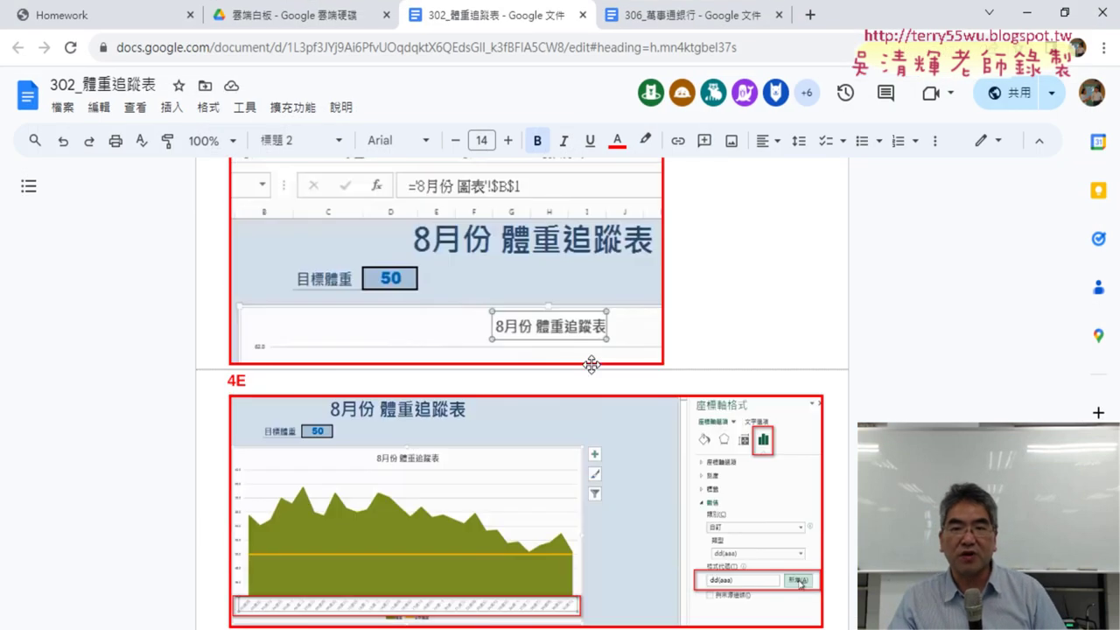
{"action": "scroll", "coordinate": [592, 364], "scroll_direction": "down", "scroll_amount": 3}
{"action": "scroll", "coordinate": [591, 364], "scroll_direction": "down", "scroll_amount": 1}
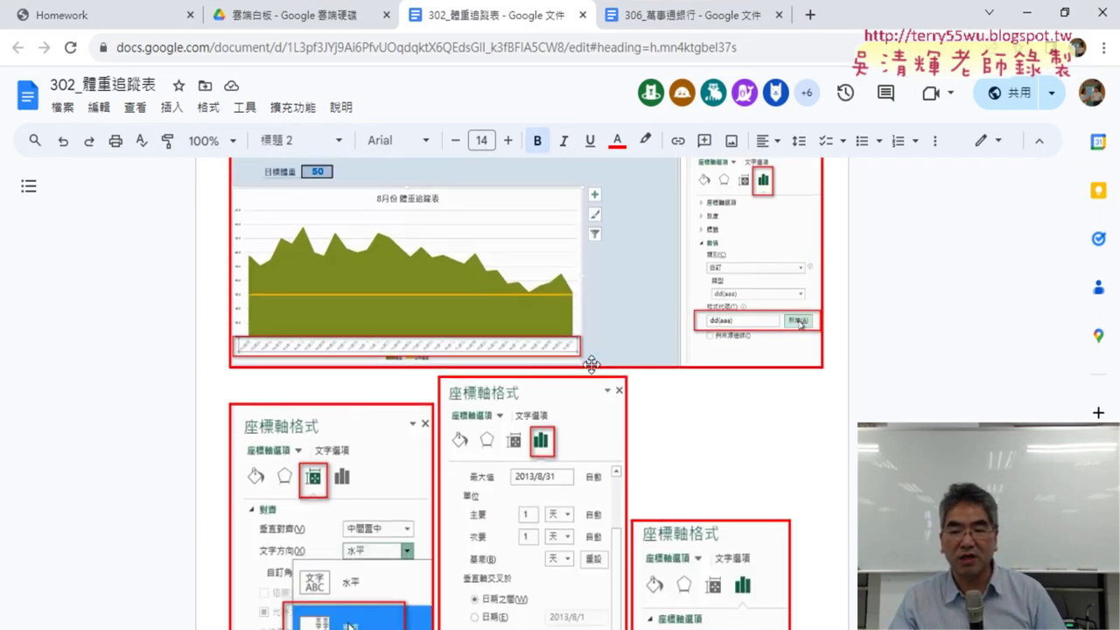
{"action": "scroll", "coordinate": [592, 364], "scroll_direction": "down", "scroll_amount": 1}
{"action": "scroll", "coordinate": [711, 325], "scroll_direction": "up", "scroll_amount": 2}
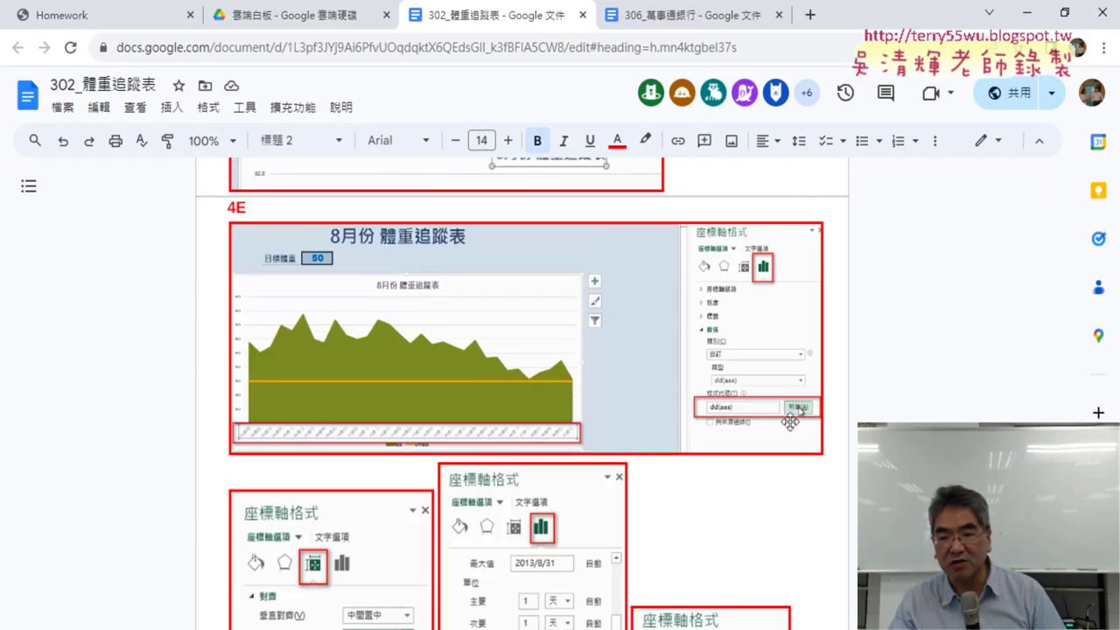
{"action": "scroll", "coordinate": [587, 393], "scroll_direction": "down", "scroll_amount": 3}
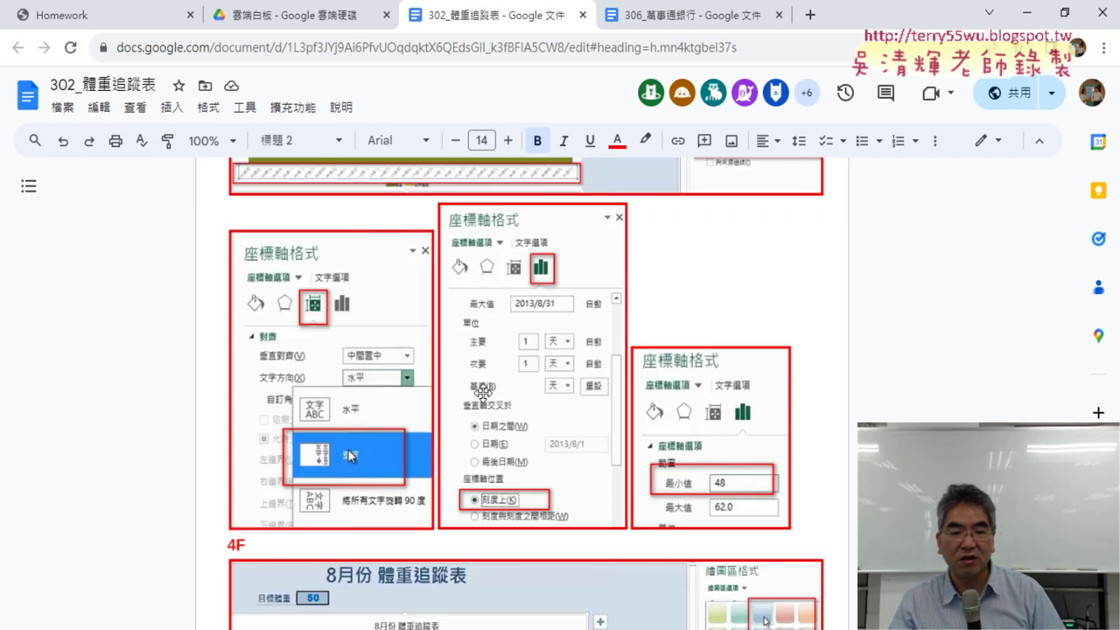
{"action": "scroll", "coordinate": [705, 478], "scroll_direction": "down", "scroll_amount": 3}
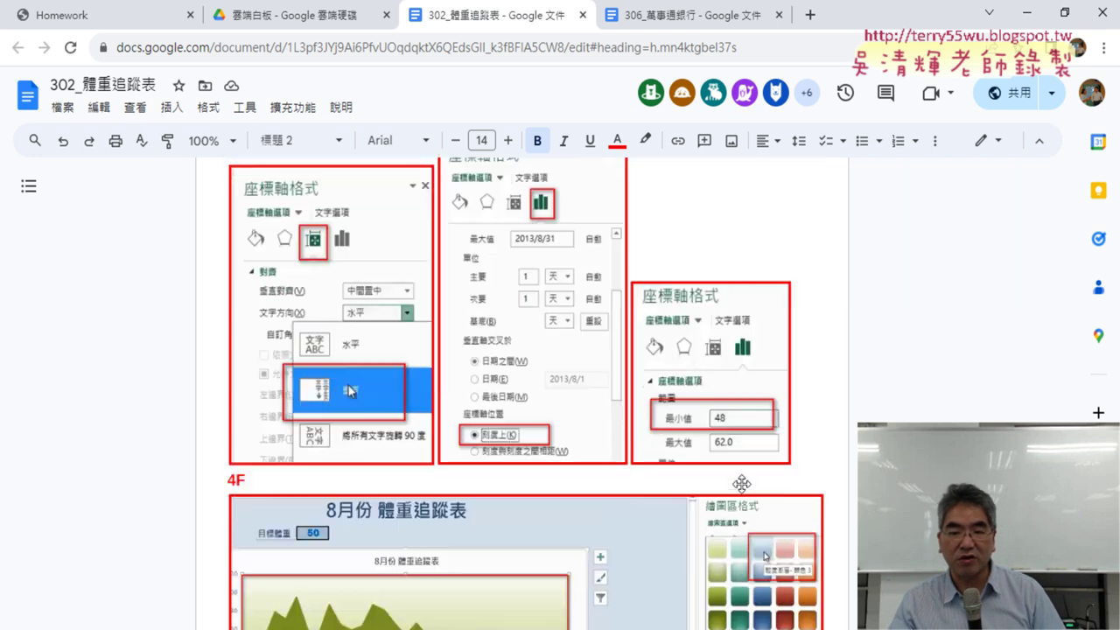
{"action": "scroll", "coordinate": [647, 394], "scroll_direction": "down", "scroll_amount": 3}
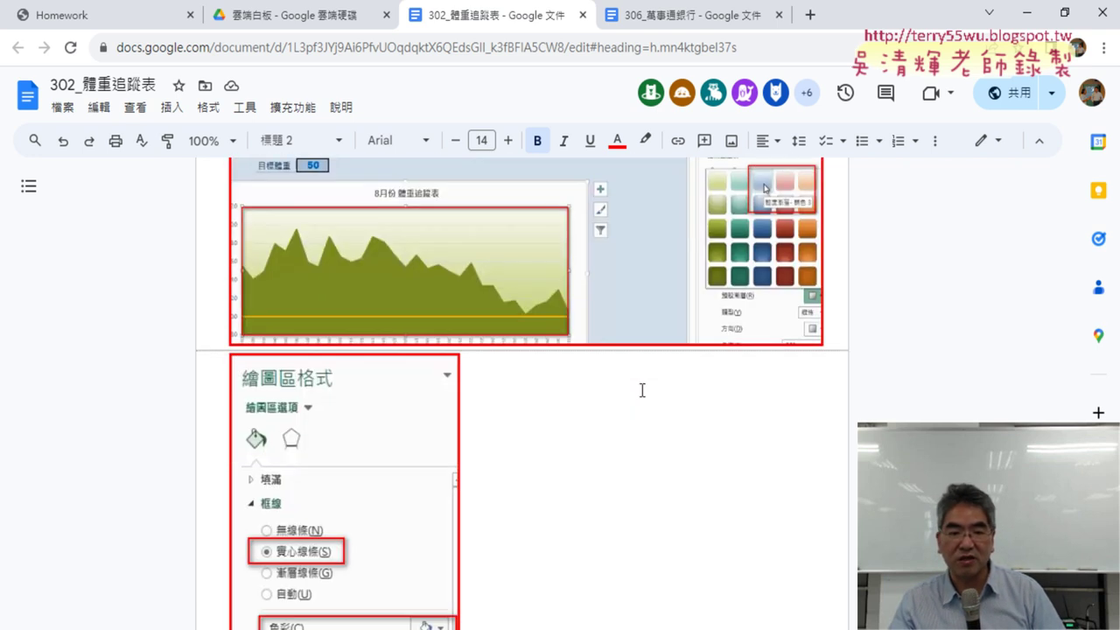
{"action": "scroll", "coordinate": [560, 394], "scroll_direction": "down", "scroll_amount": 2}
{"action": "scroll", "coordinate": [536, 396], "scroll_direction": "up", "scroll_amount": 3}
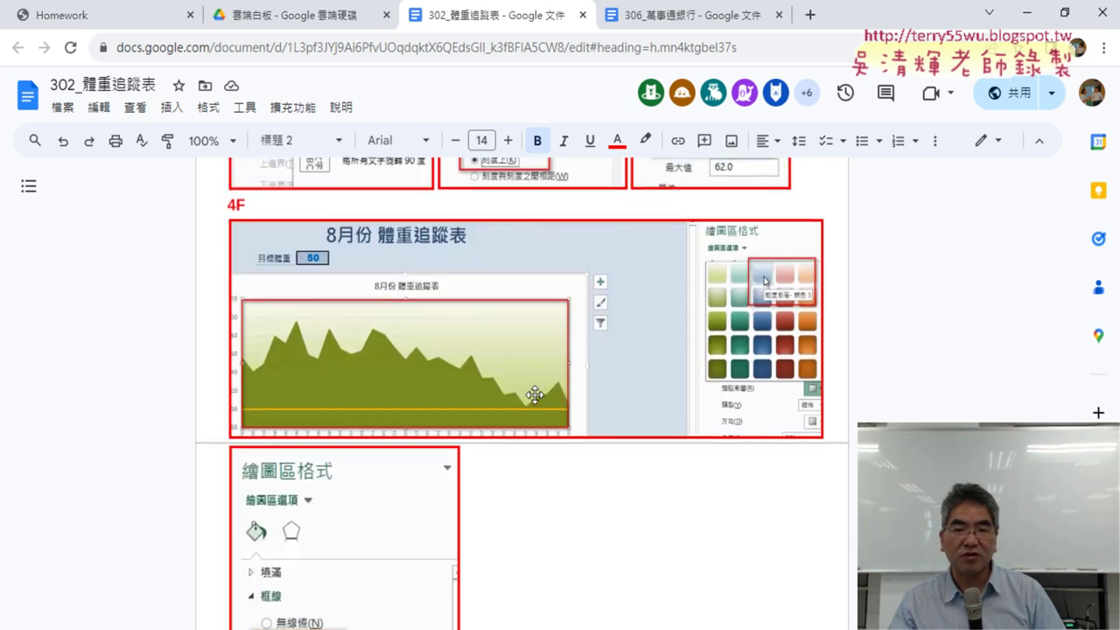
{"action": "scroll", "coordinate": [536, 396], "scroll_direction": "up", "scroll_amount": 3}
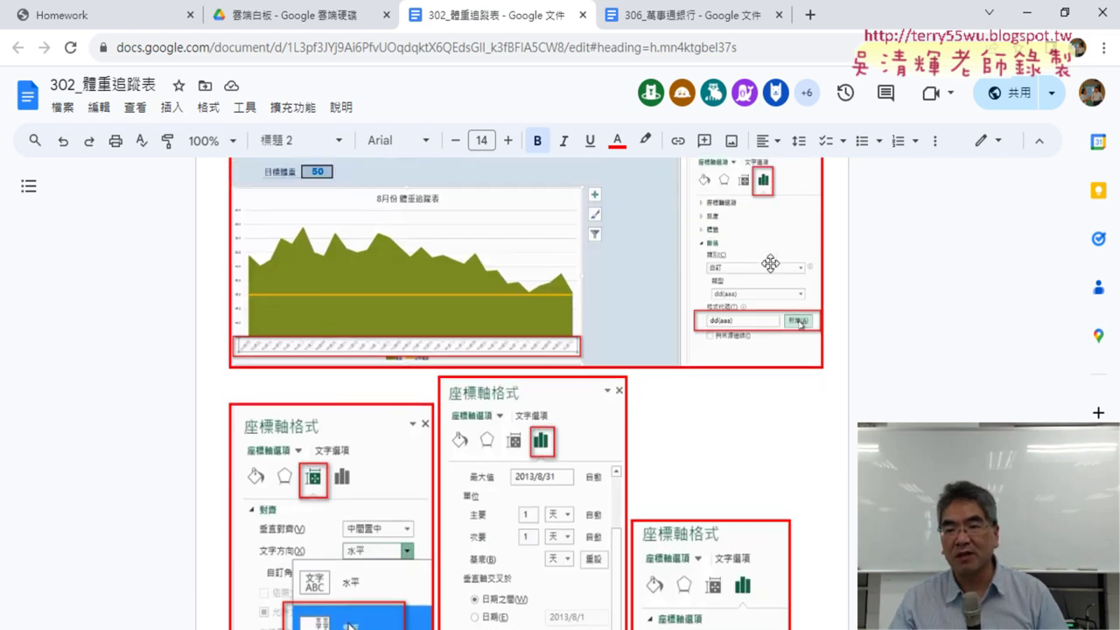